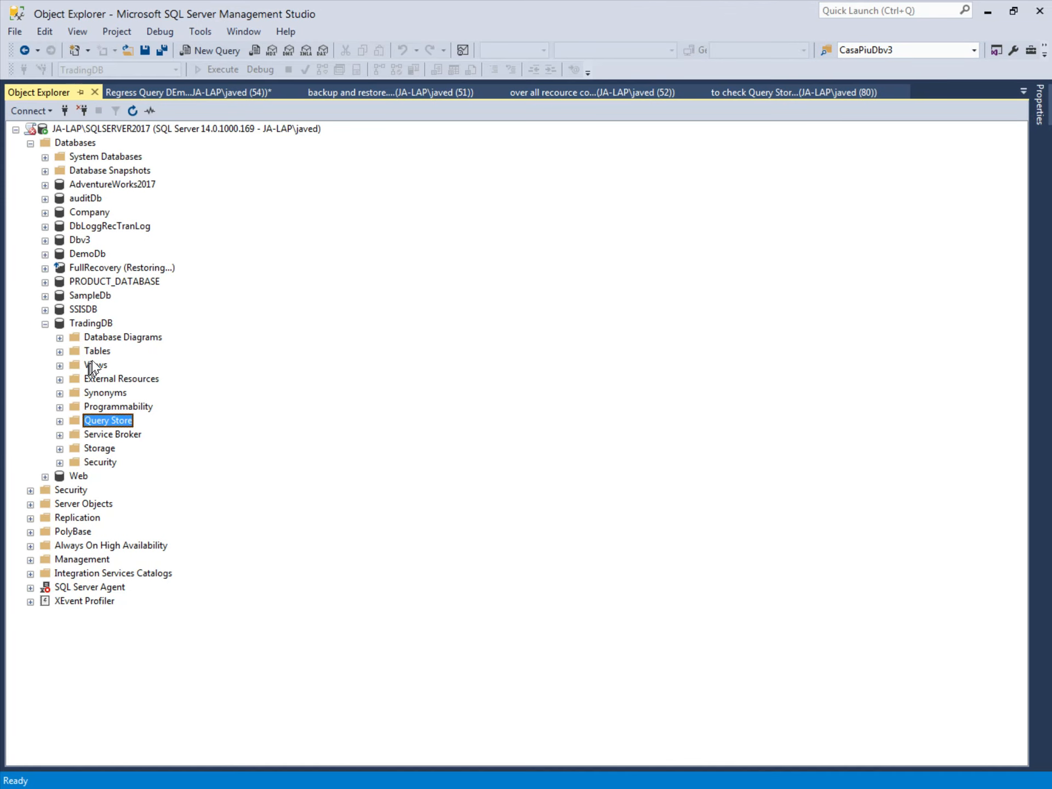
pyautogui.click(85, 325)
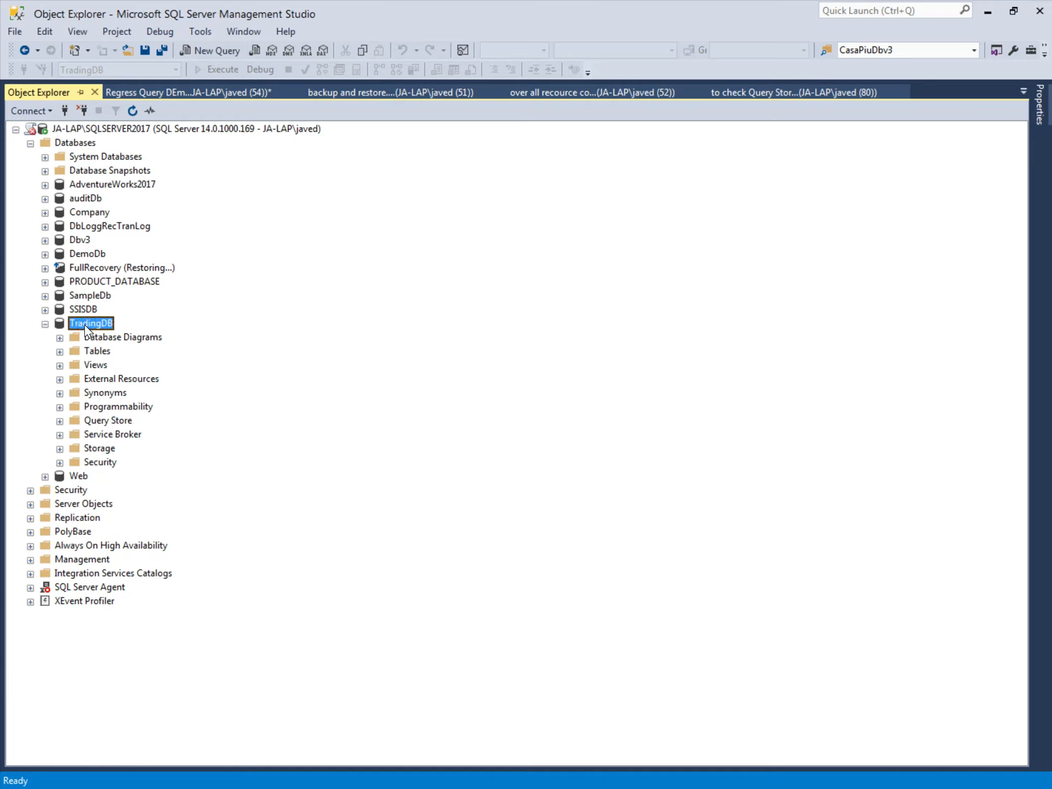
pyautogui.rightClick(94, 324)
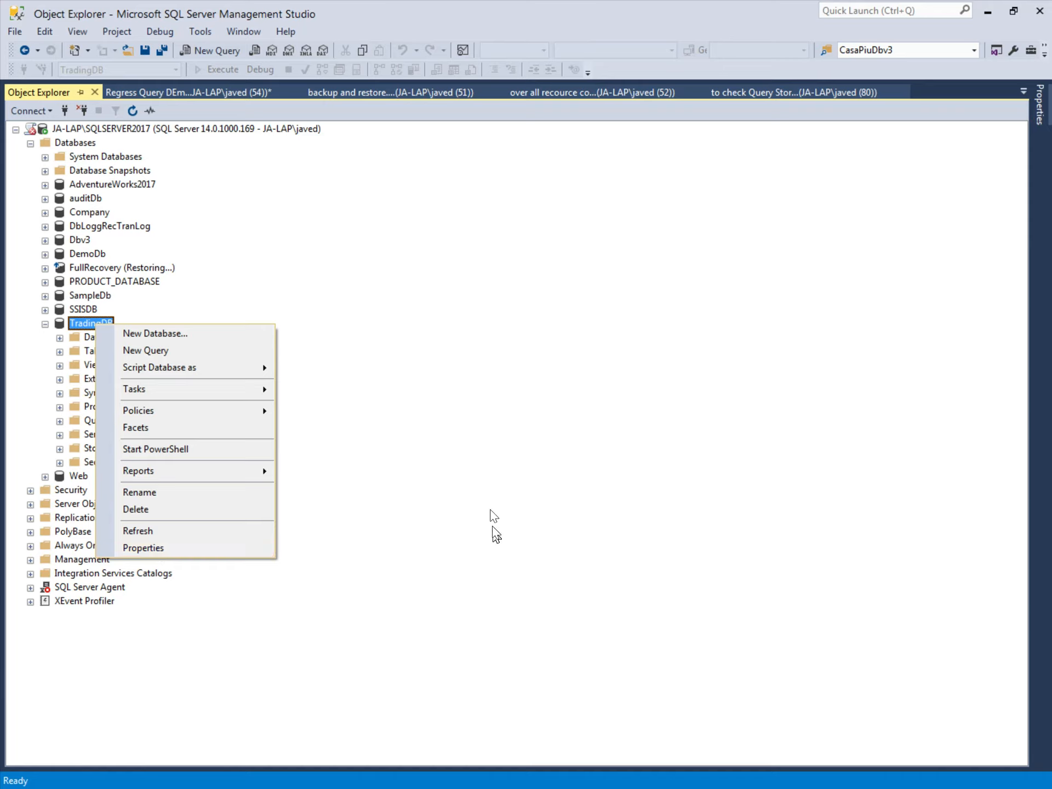
pyautogui.click(295, 225)
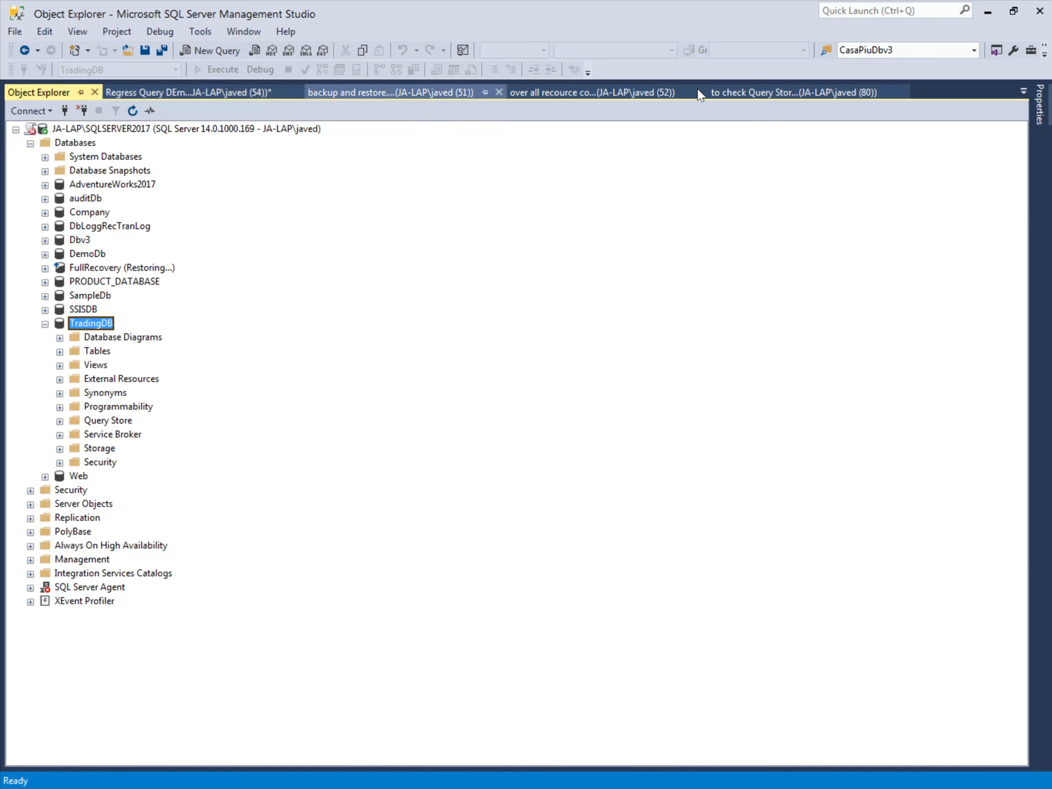
# Run the query selecting name and is_query_store_on from sys.databases and check the Query Store status of TradingDB.
pyautogui.click(756, 92)
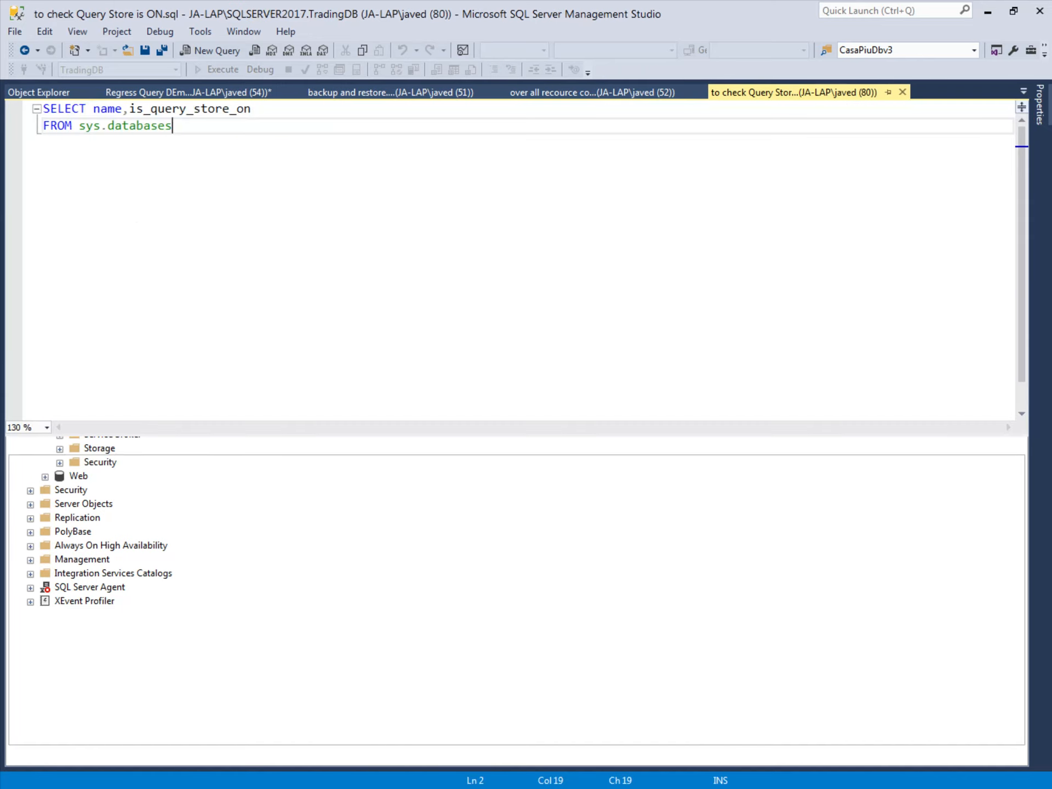
pyautogui.press('F5')
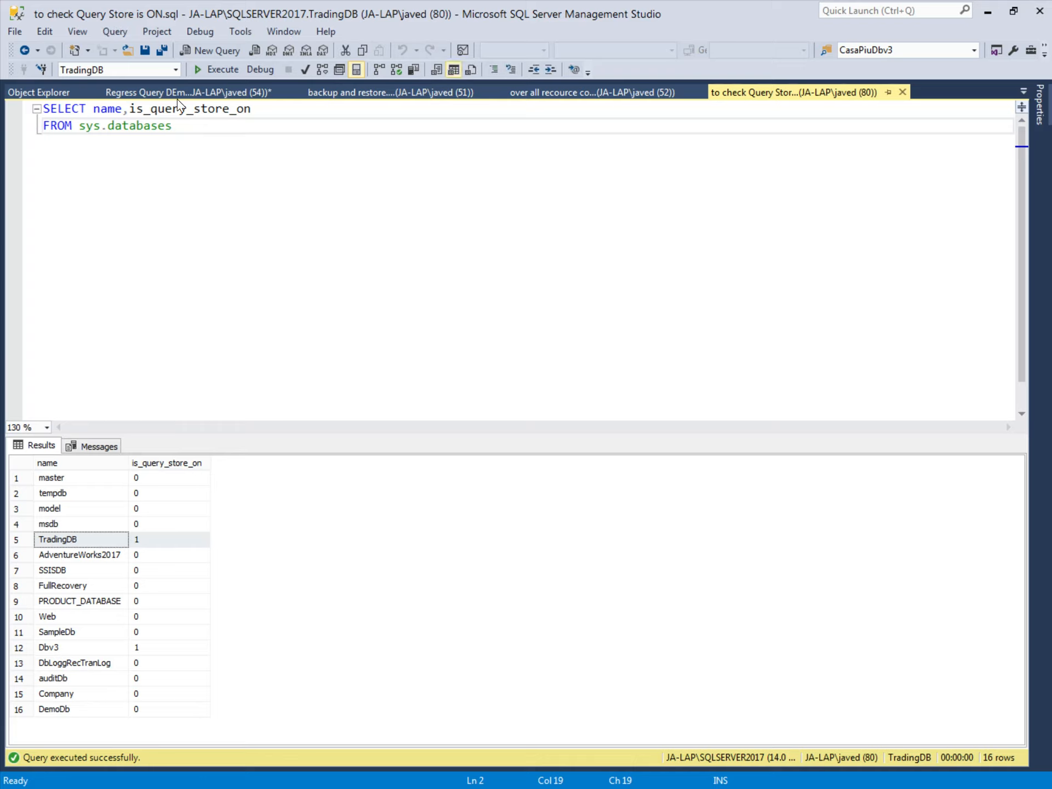
pyautogui.hotkey('shift', 'Home')
pyautogui.hotkey('shift', 'Up')
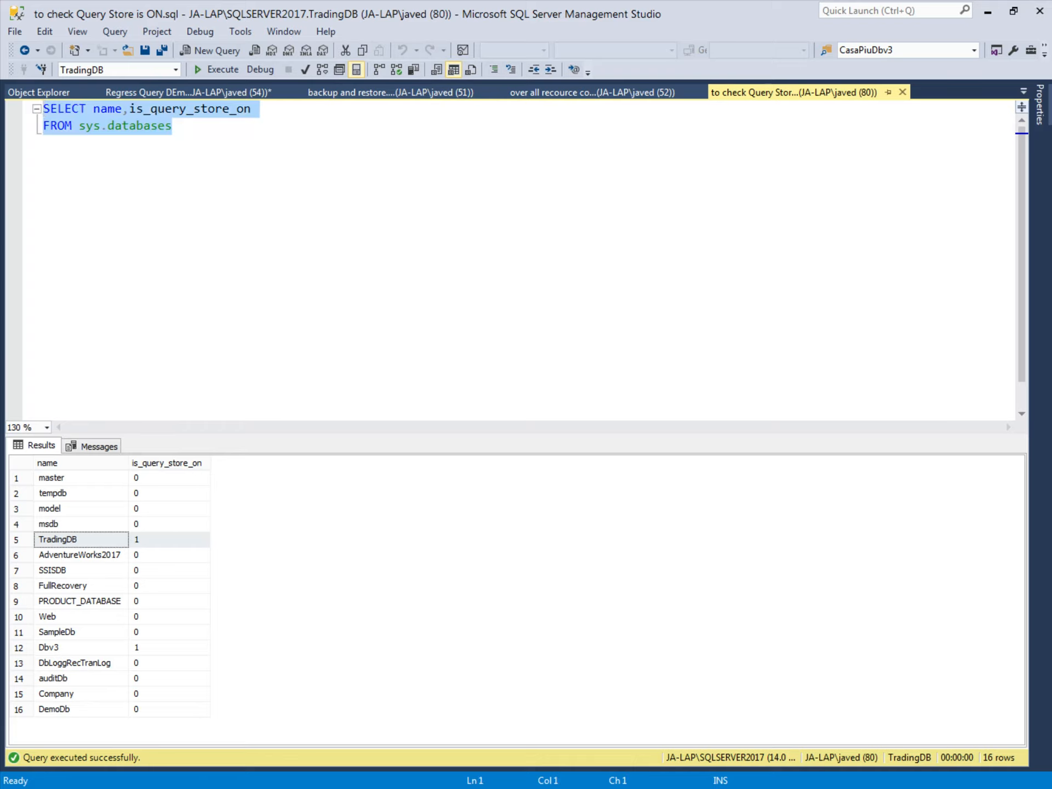
pyautogui.click(219, 71)
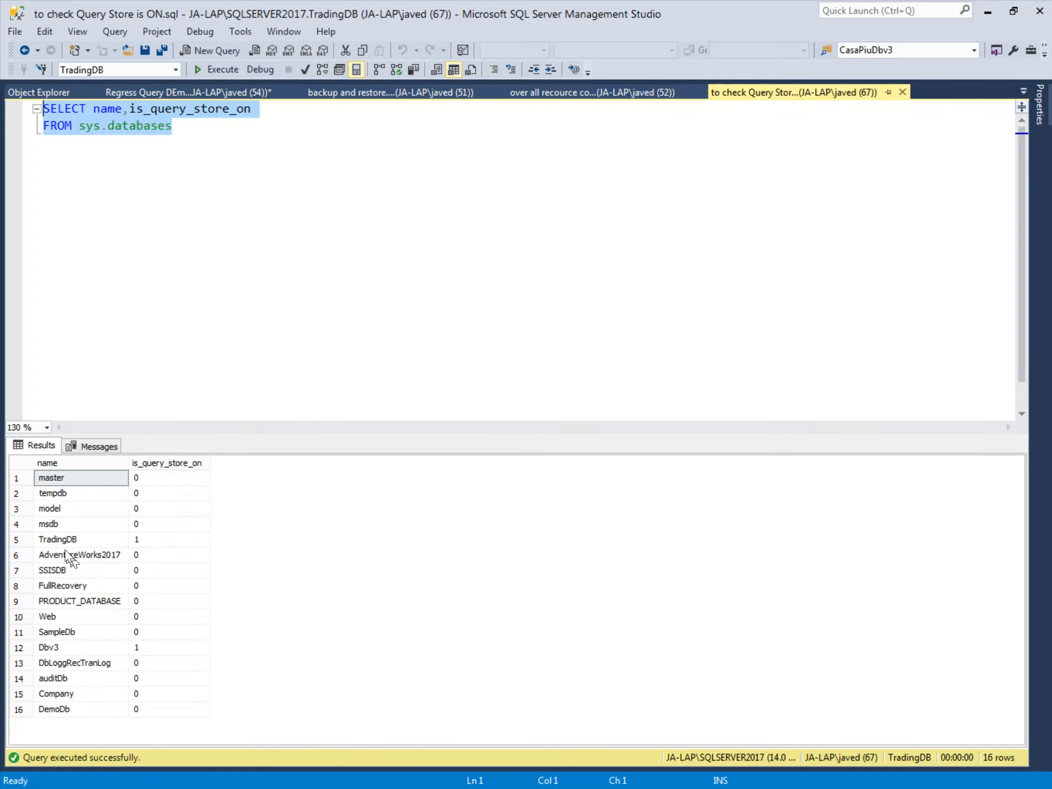
pyautogui.click(44, 542)
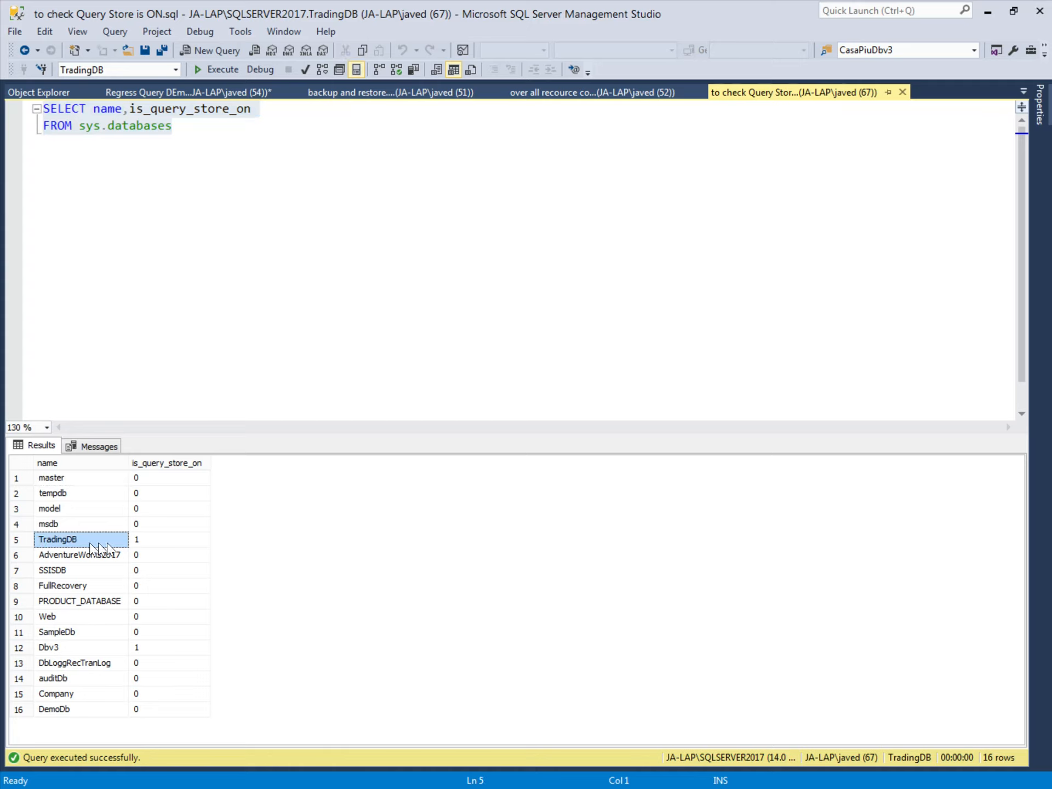
pyautogui.click(145, 543)
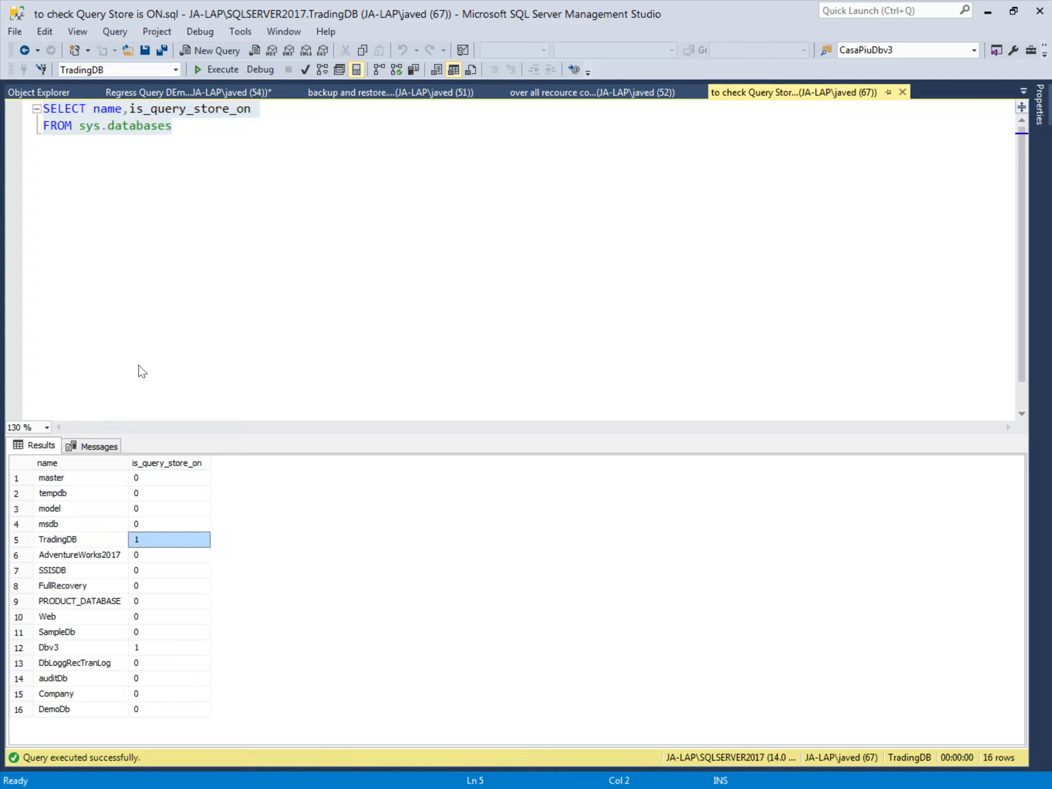
pyautogui.click(273, 161)
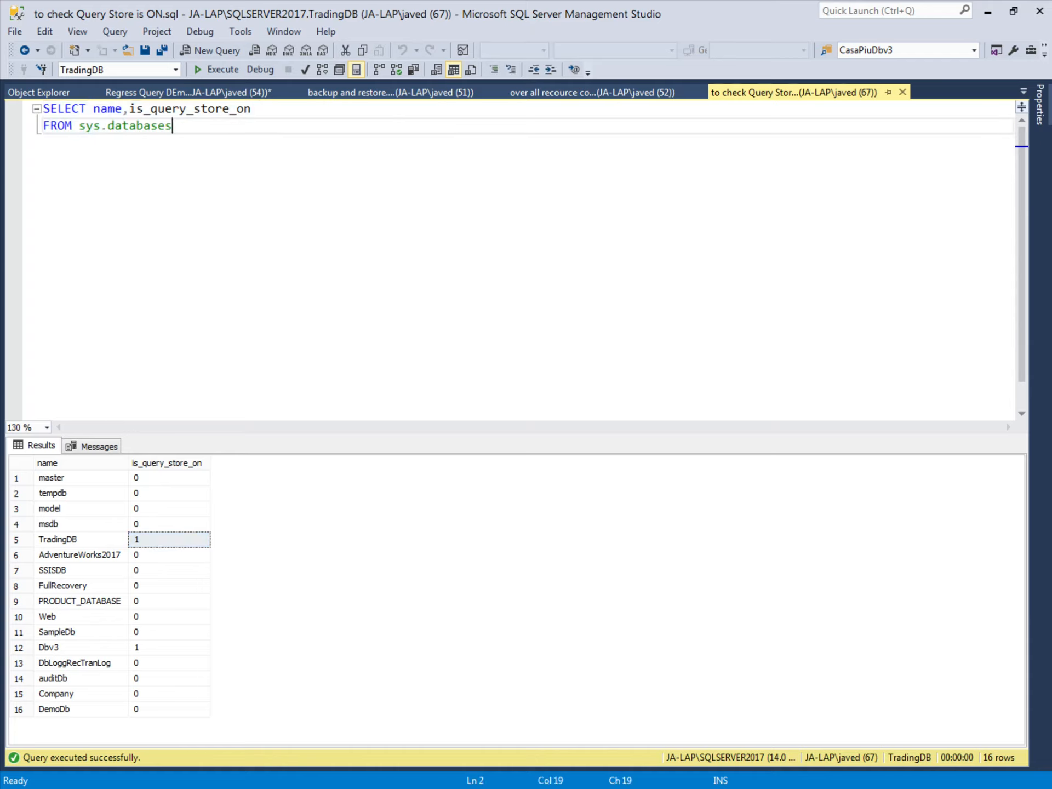
# Execute the overall resource consumption script that selects from InvHeader, Invdetail, Itemtrans and HR.country in TradingDB.
pyautogui.click(553, 93)
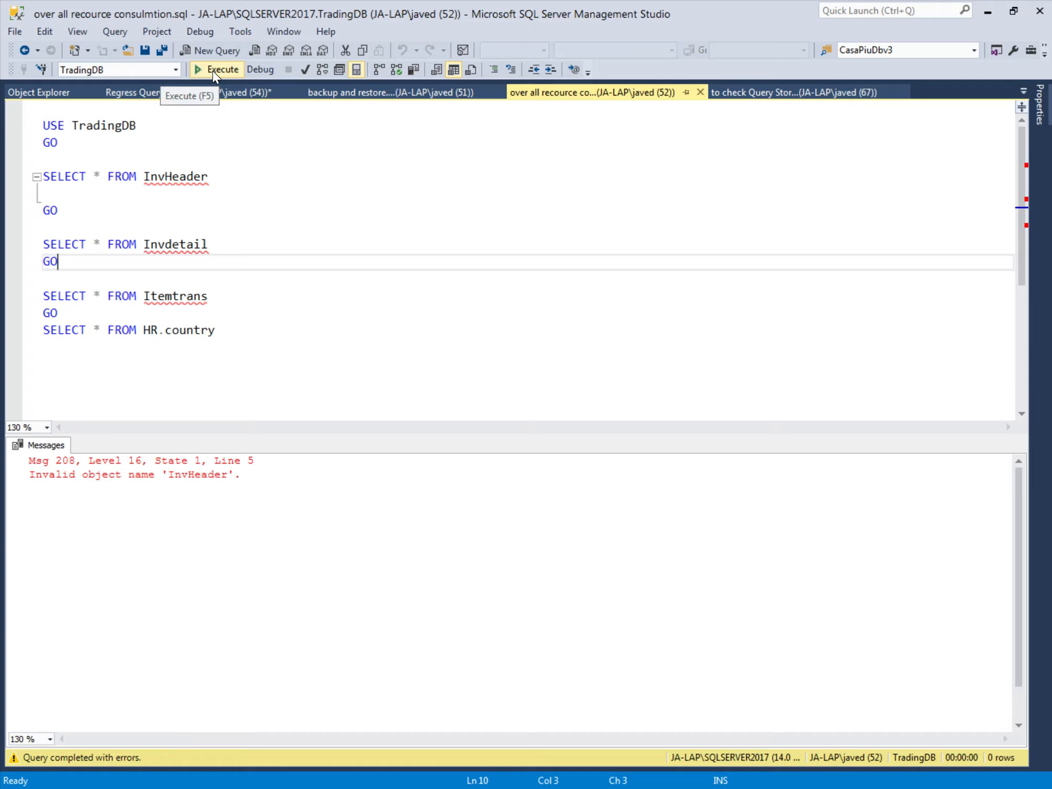
pyautogui.click(213, 72)
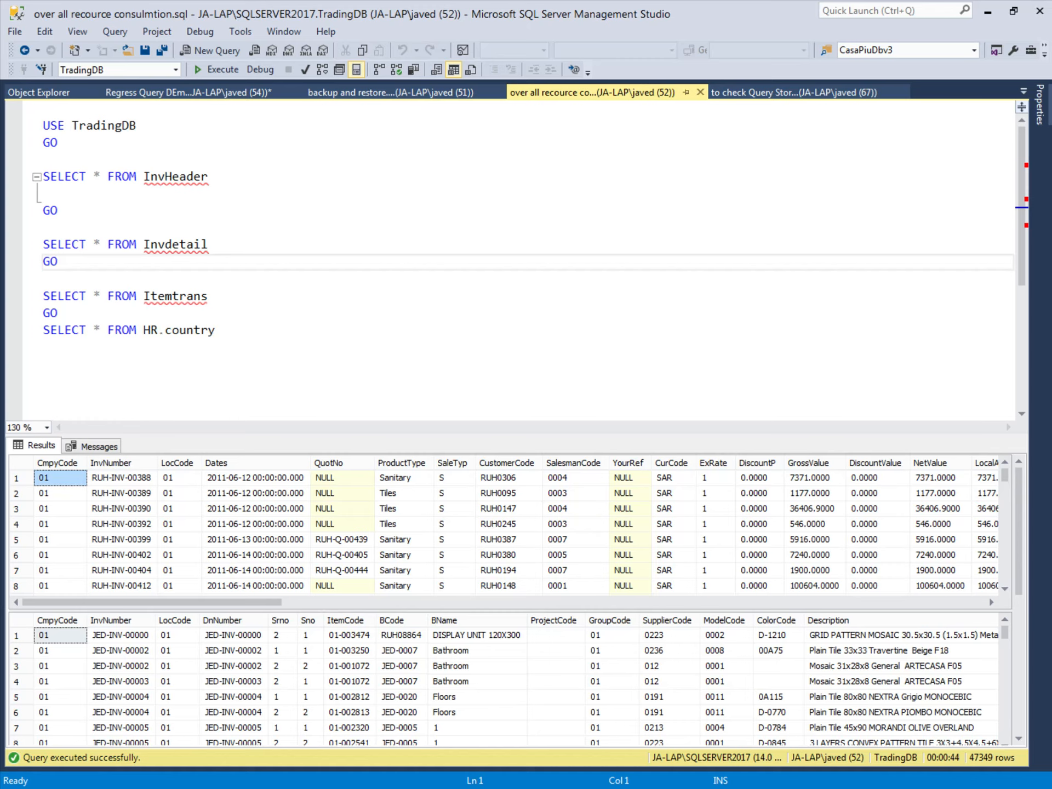
# Review the Query Store settings in TradingDB's database properties, including the data flush interval, and close them without changes.
pyautogui.click(40, 94)
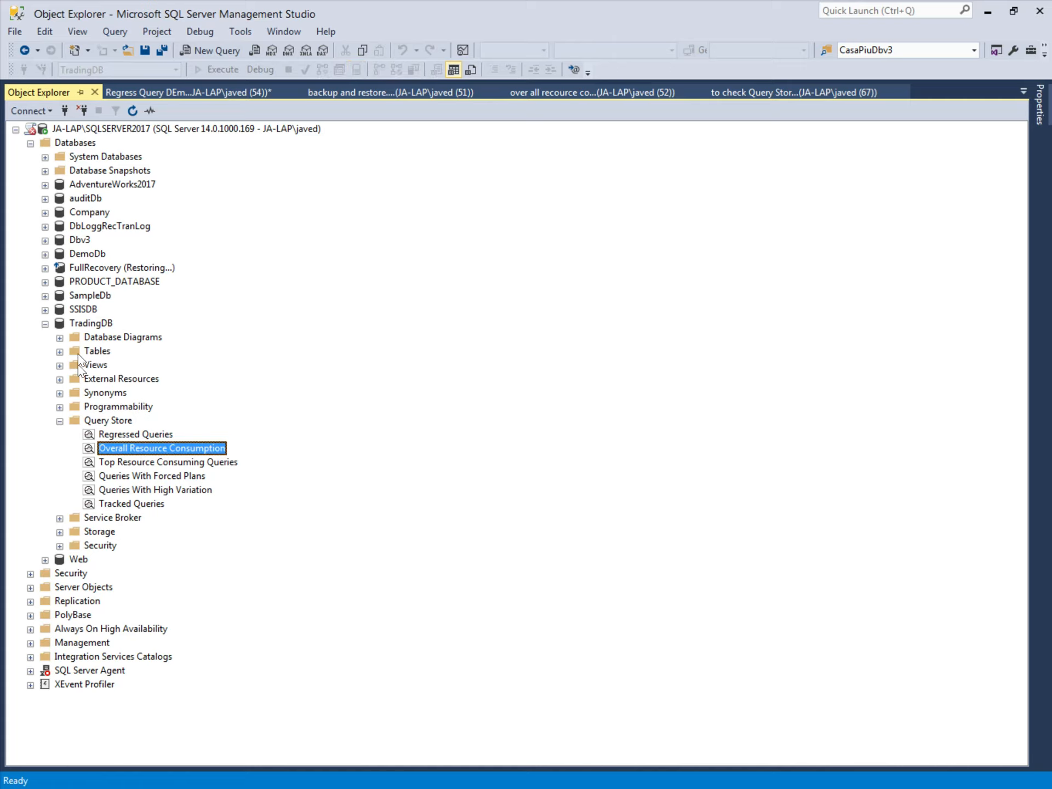
pyautogui.rightClick(91, 324)
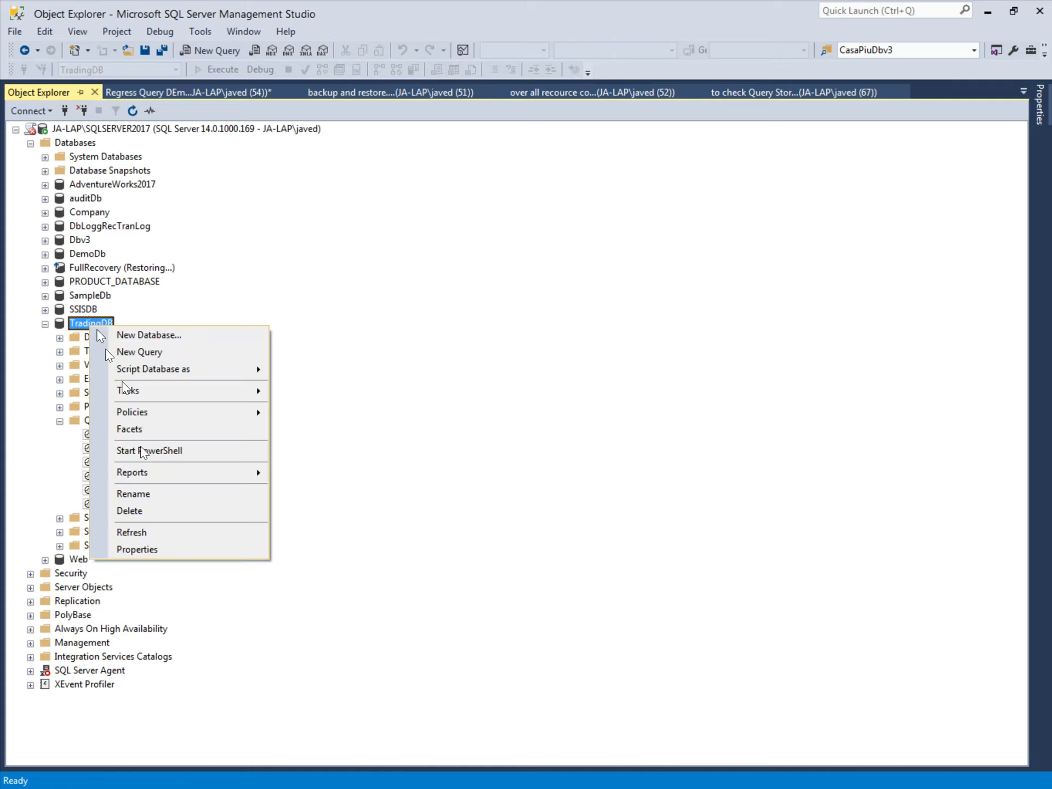
pyautogui.click(159, 548)
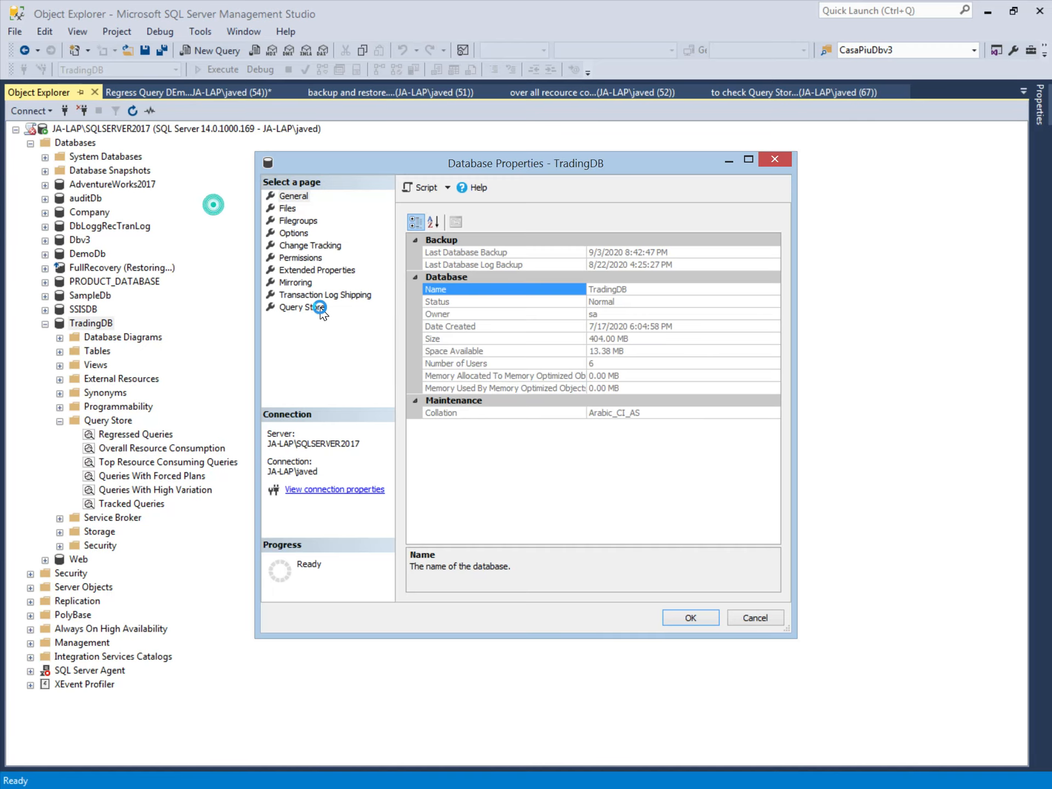
pyautogui.click(319, 306)
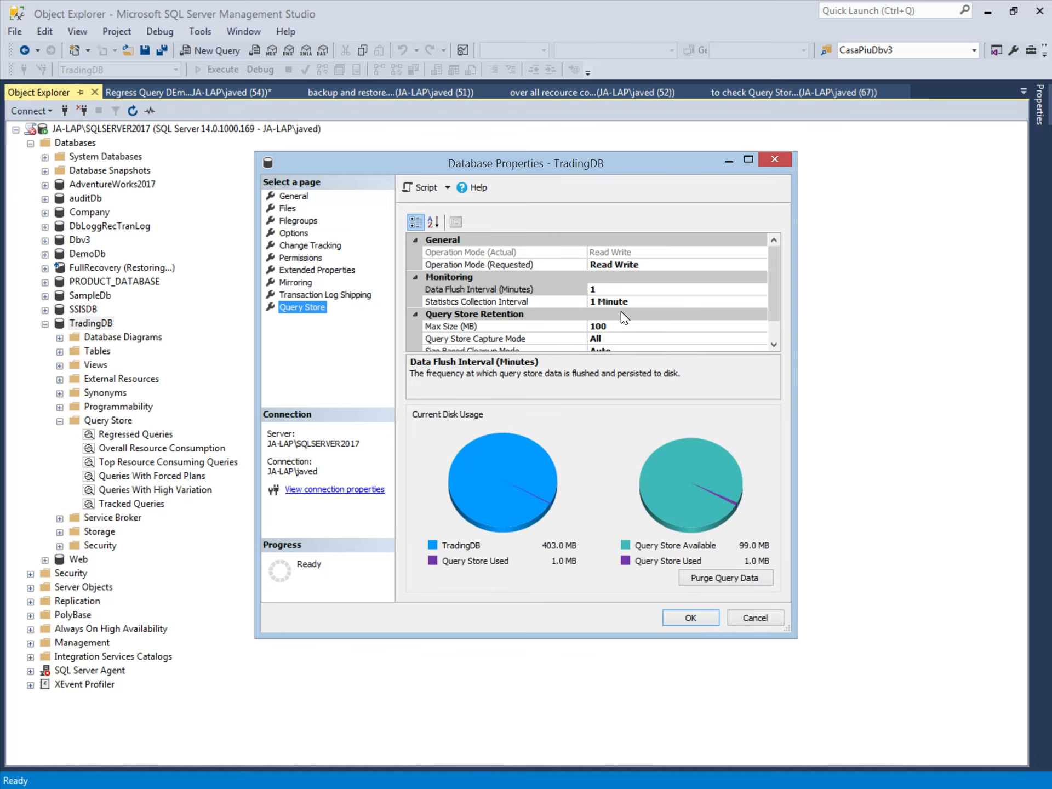
pyautogui.click(465, 294)
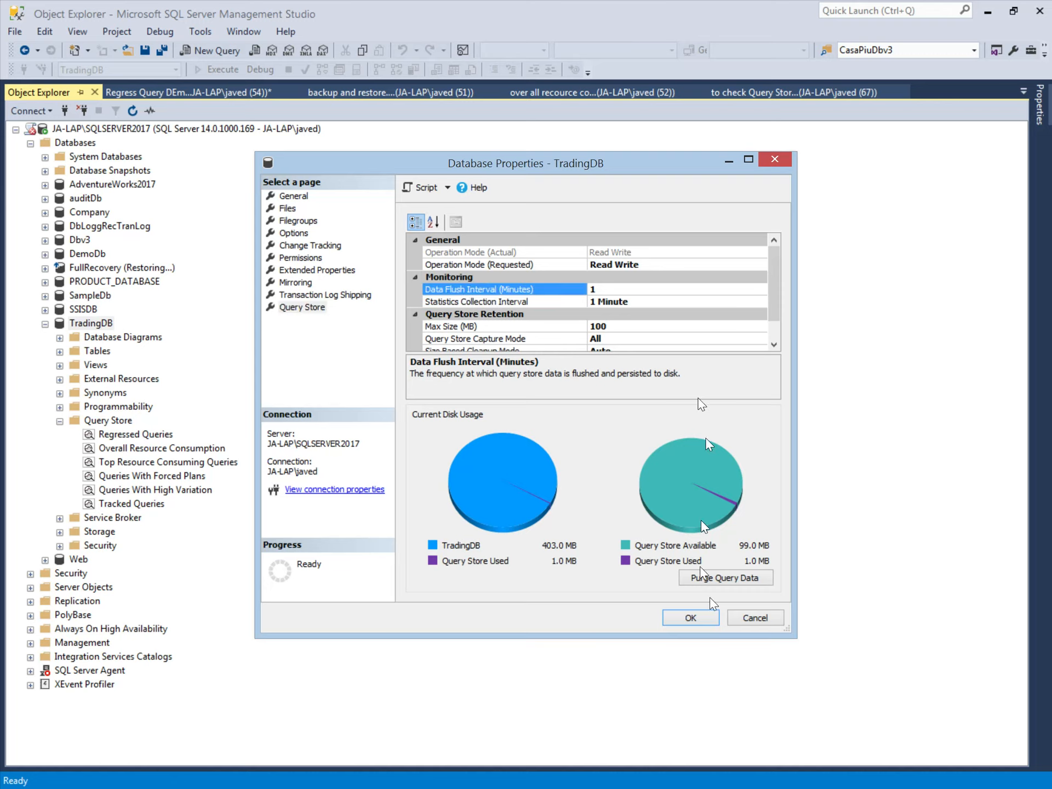
pyautogui.click(757, 619)
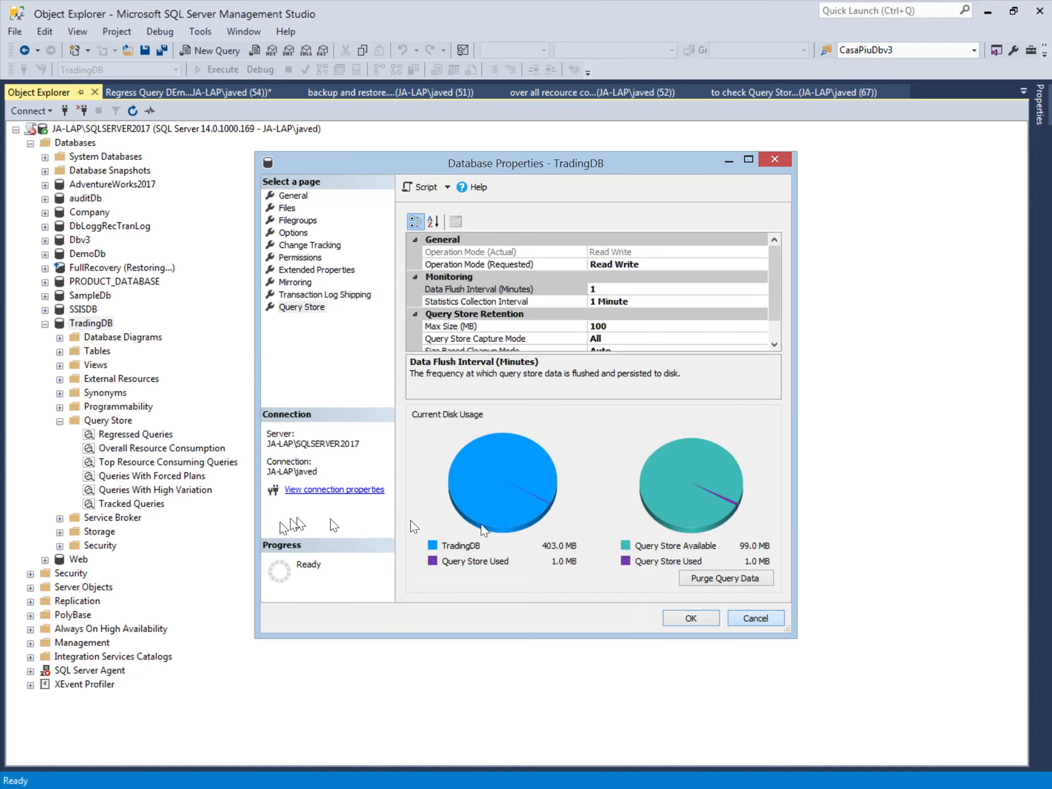
# Open TradingDB's Regressed Queries report, followed by its Overall Resource Consumption report.
pyautogui.click(131, 437)
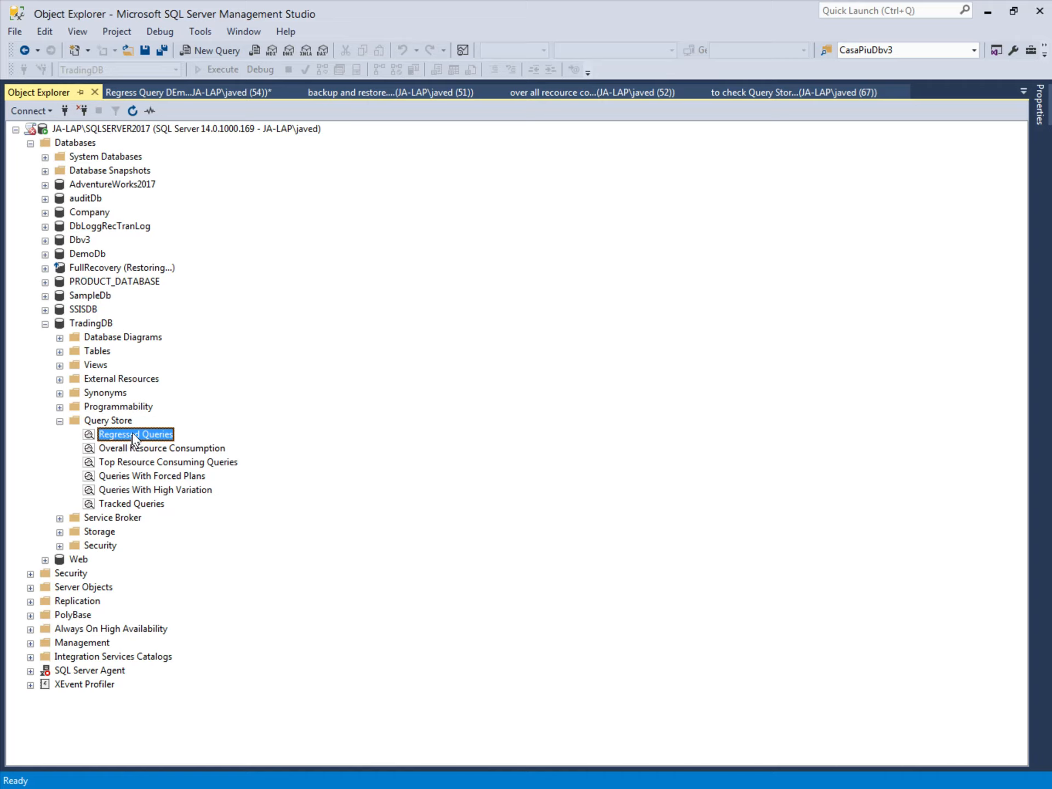
pyautogui.doubleClick(133, 434)
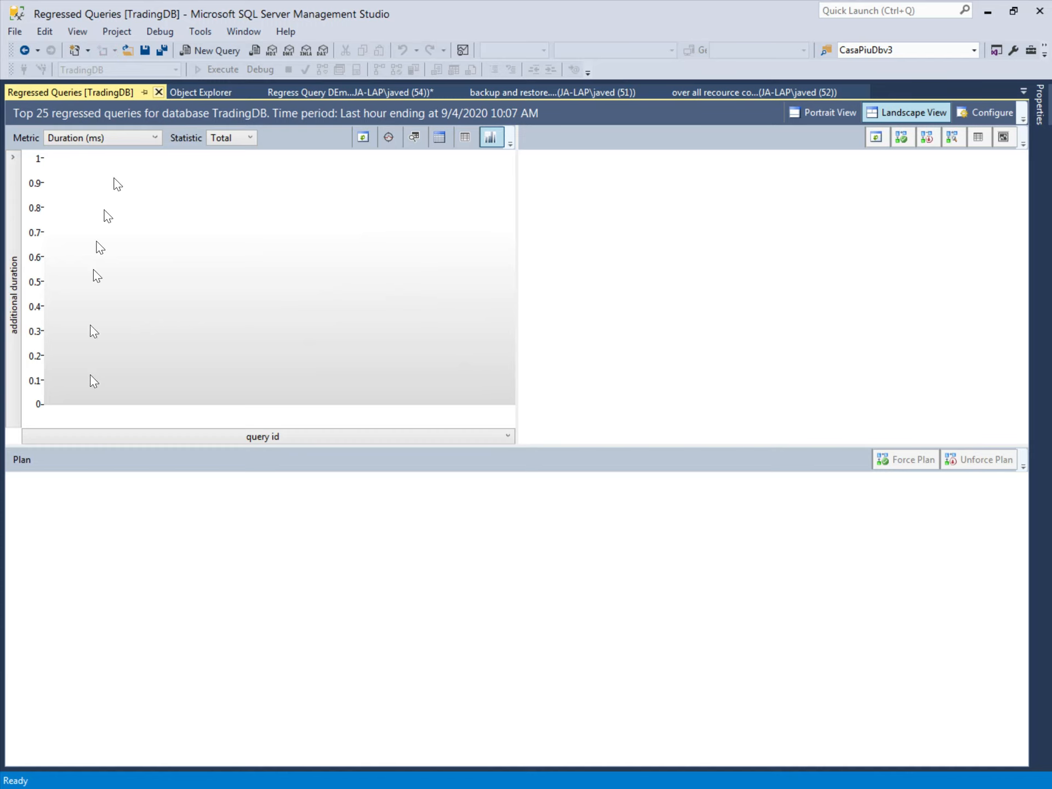
pyautogui.click(127, 455)
pyautogui.doubleClick(127, 454)
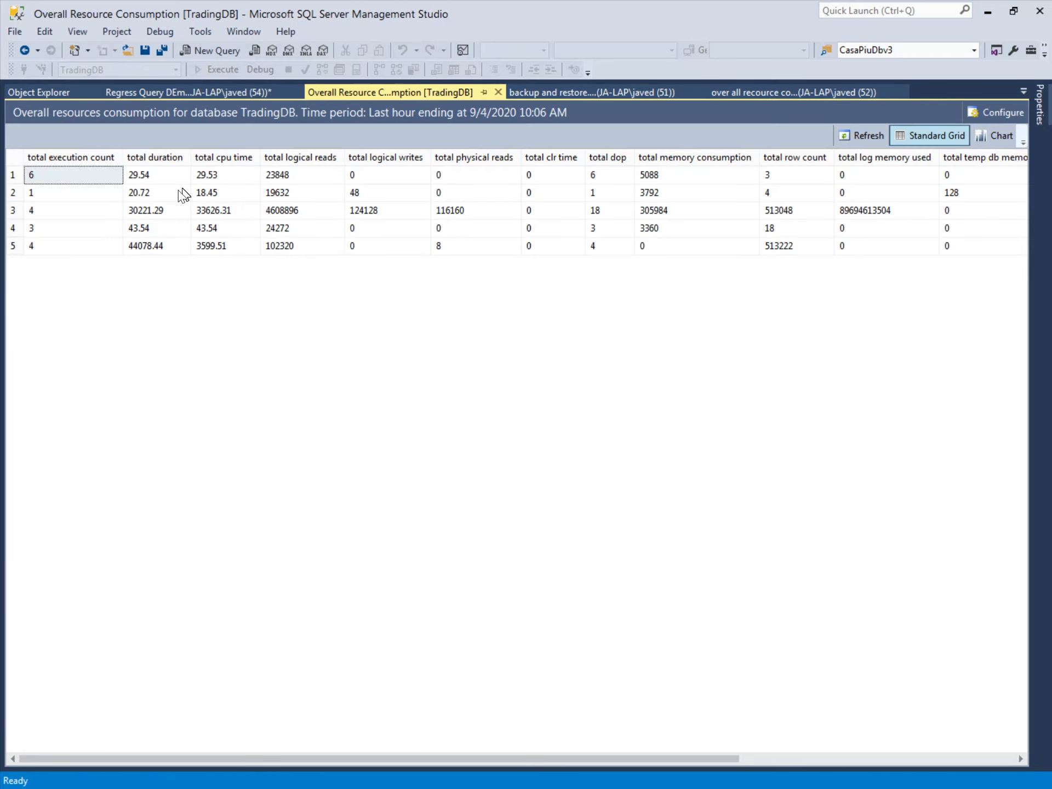
# Review the time interval choices in the Overall Resource Consumption configuration and confirm it with Last hour.
pyautogui.click(1013, 119)
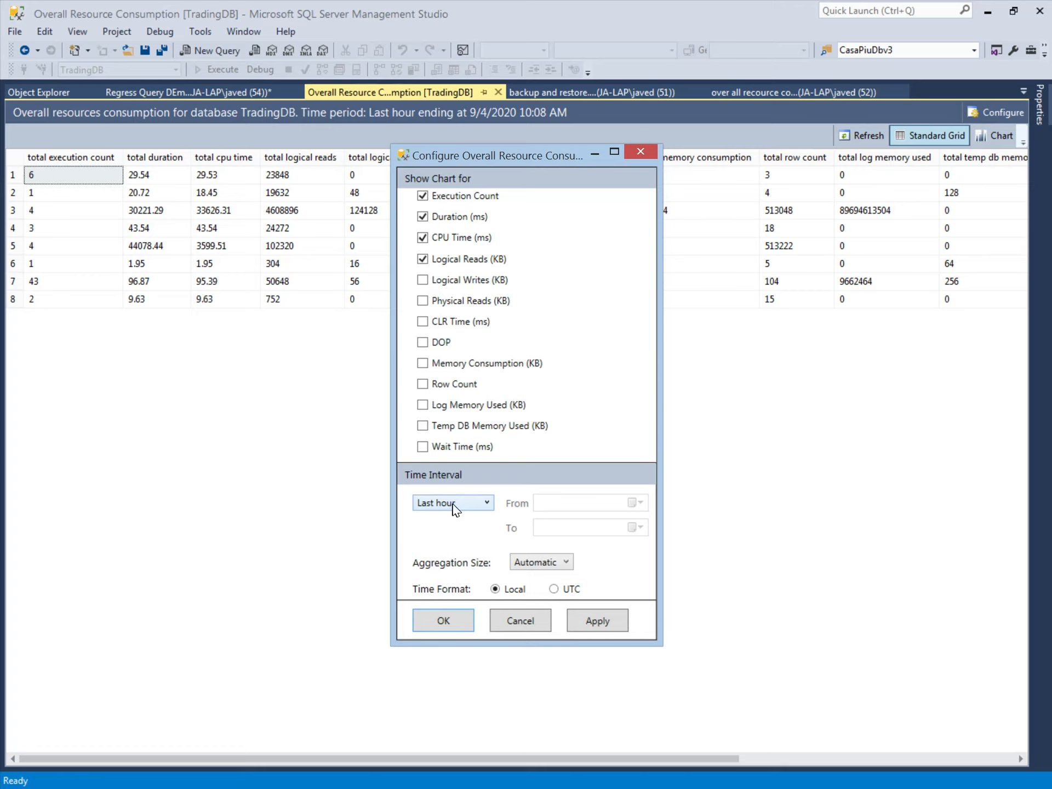
pyautogui.click(454, 505)
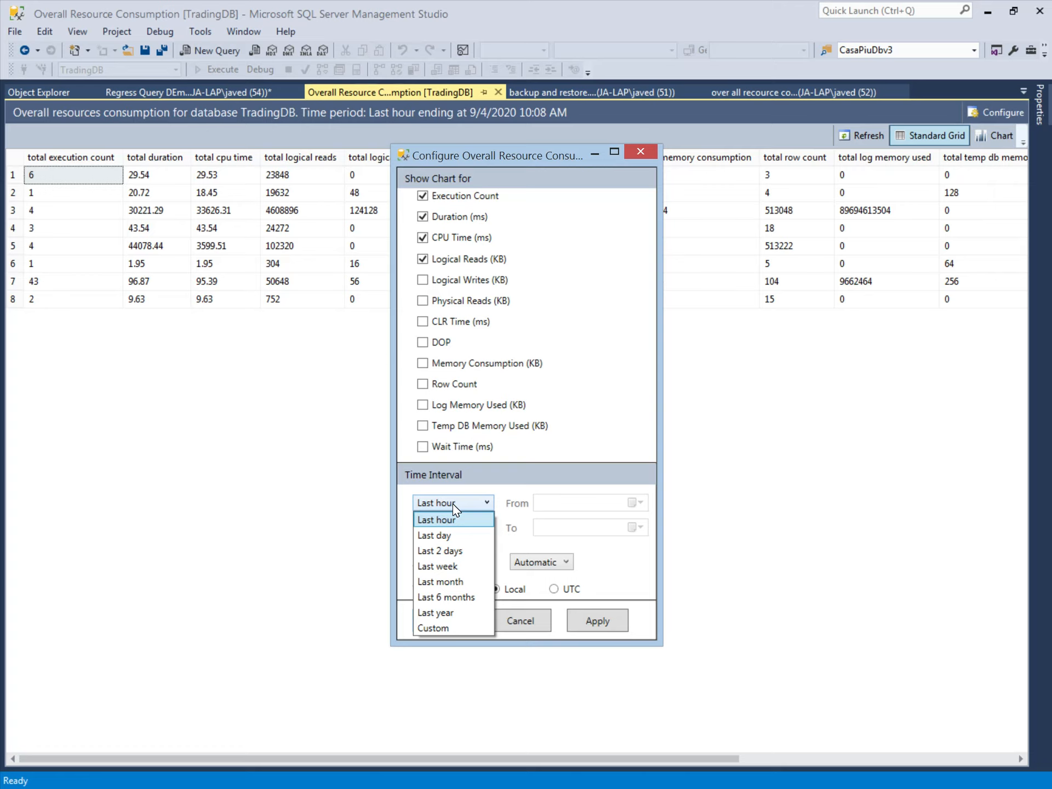
pyautogui.click(453, 505)
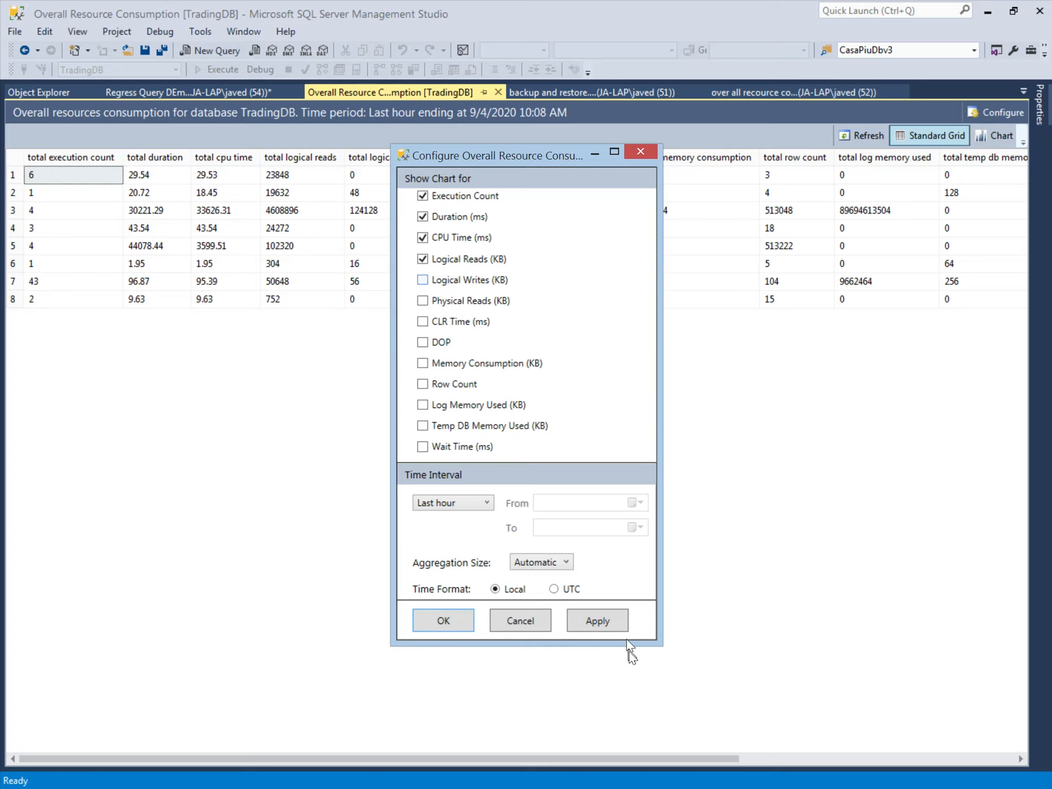
pyautogui.click(444, 621)
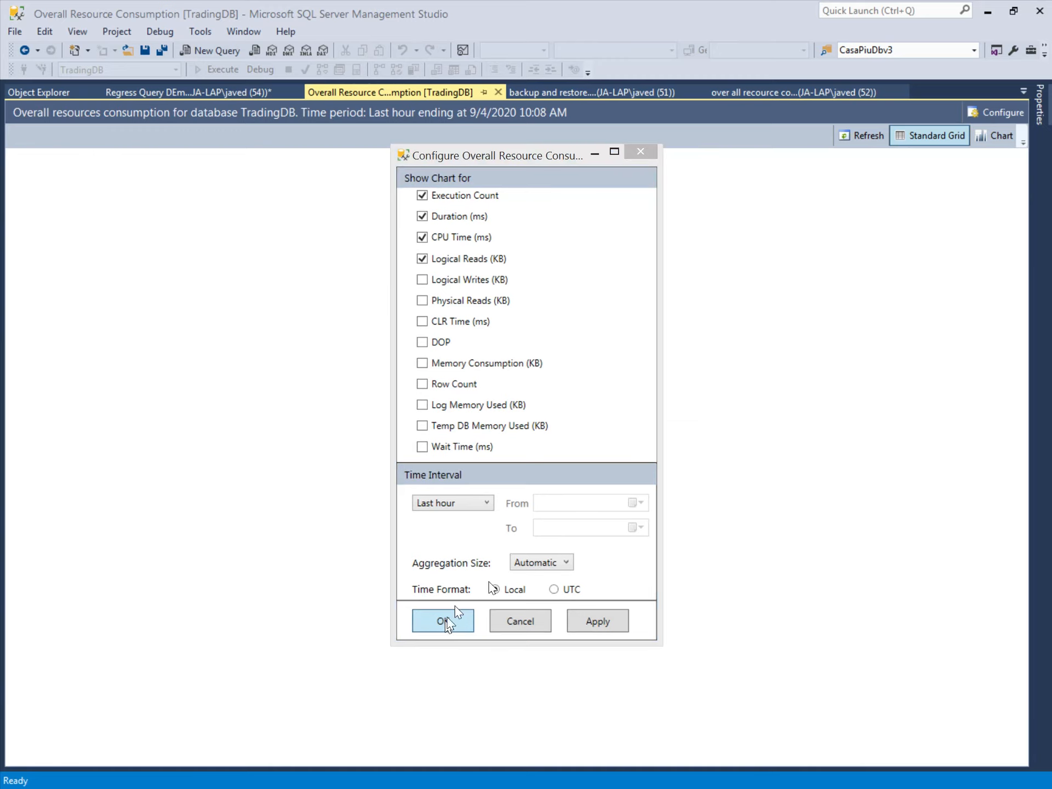
# Show the resource consumption report as charts and inspect the Execution Count and CPU Time bars.
pyautogui.click(985, 135)
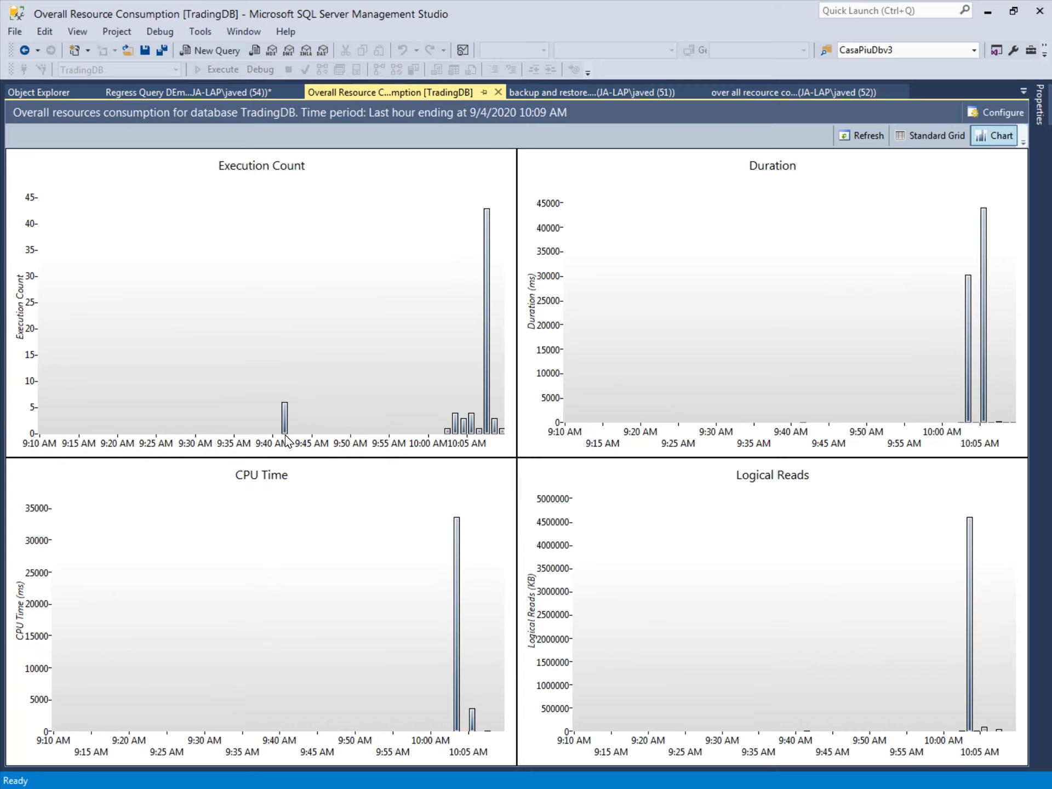
pyautogui.moveTo(285, 429)
pyautogui.moveTo(458, 626)
# Add a DOP chart to the Overall Resource Consumption report and apply the configuration.
pyautogui.click(1001, 112)
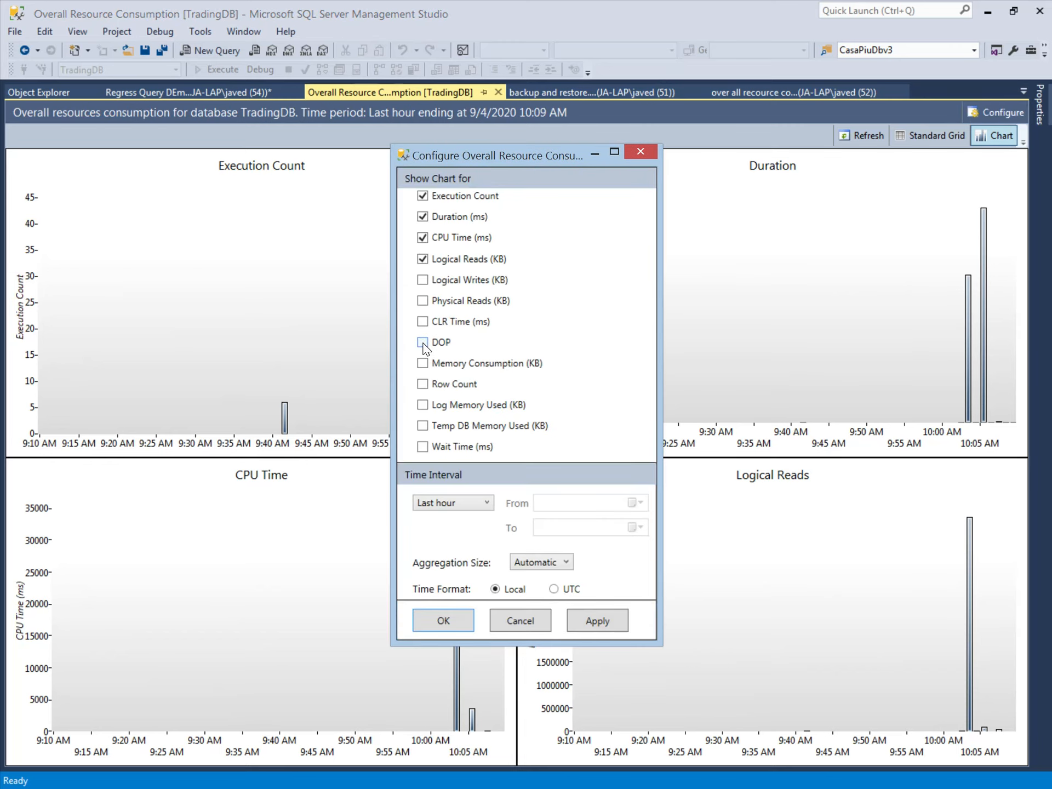
pyautogui.click(423, 344)
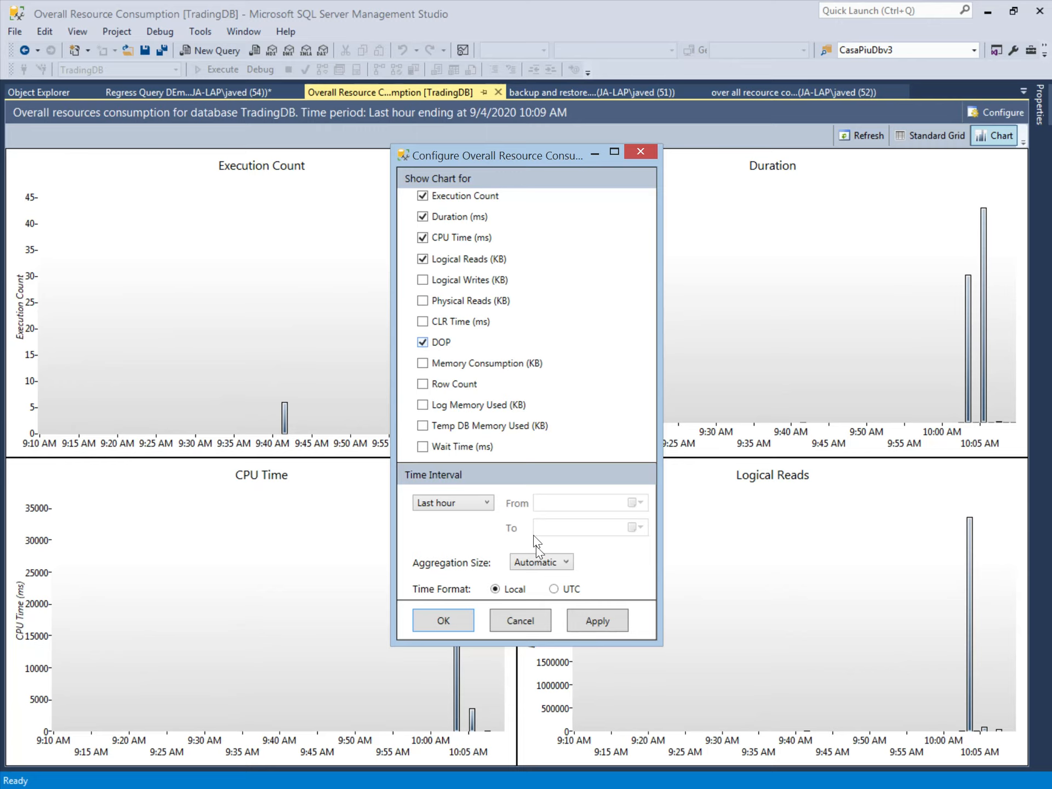
pyautogui.click(611, 623)
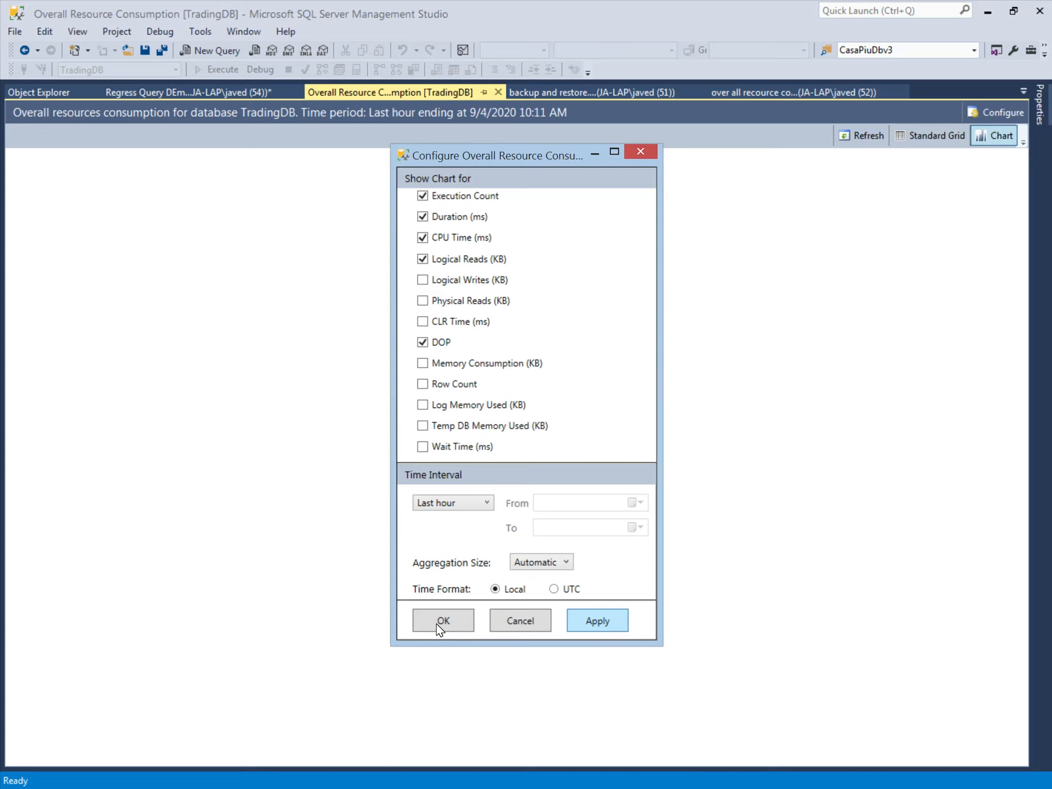
pyautogui.click(441, 624)
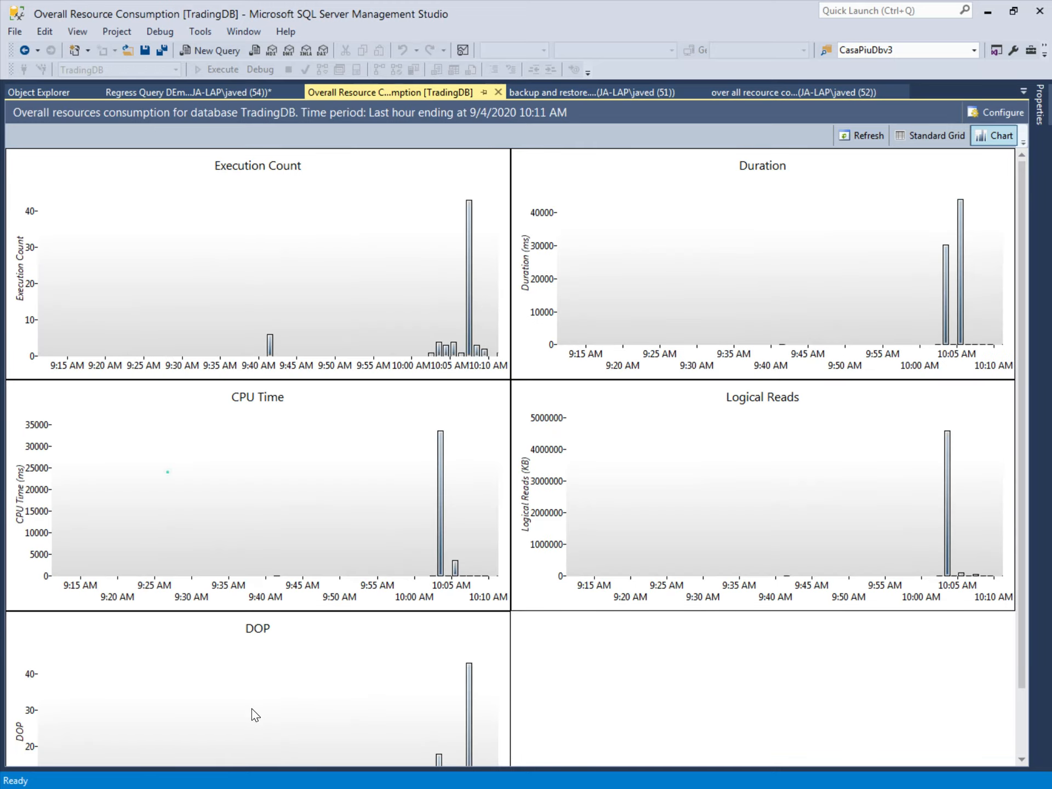
# Inspect the bars of the DOP chart, including the tallest one.
pyautogui.moveTo(1021, 661); pyautogui.dragTo(1015, 748)
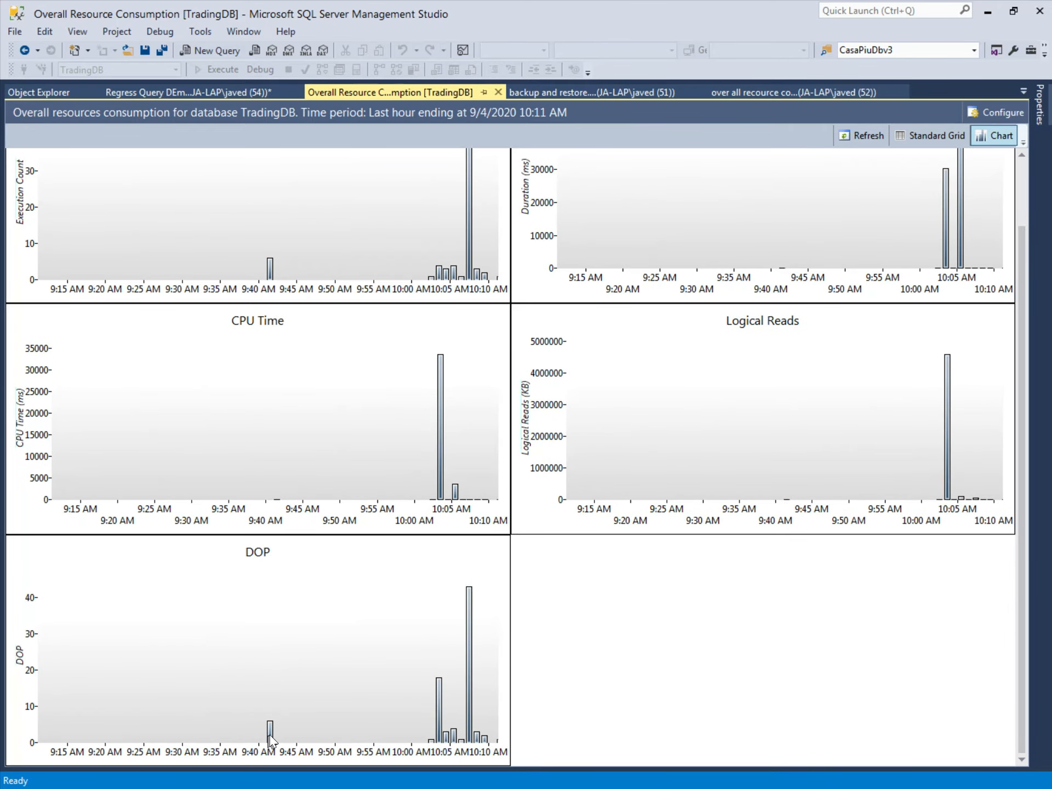
pyautogui.moveTo(270, 735)
pyautogui.moveTo(468, 673)
# Show the report as a standard grid and examine the first row's execution count, interval start and end, and total duration.
pyautogui.click(924, 140)
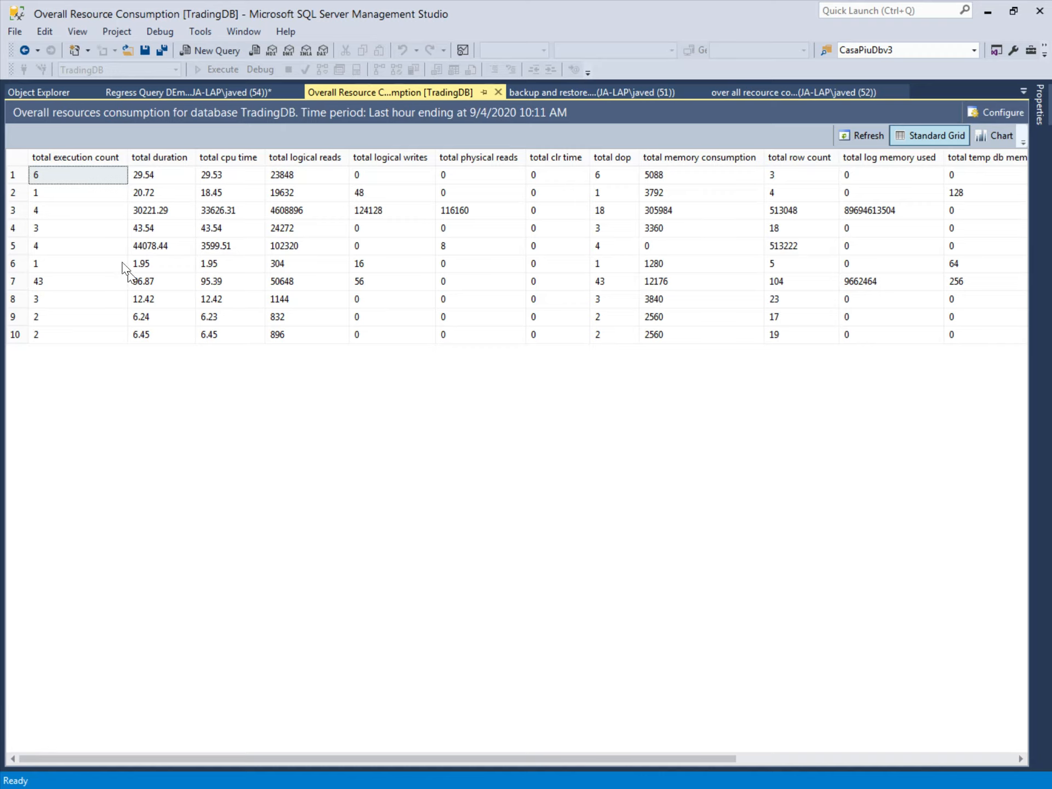
pyautogui.click(50, 176)
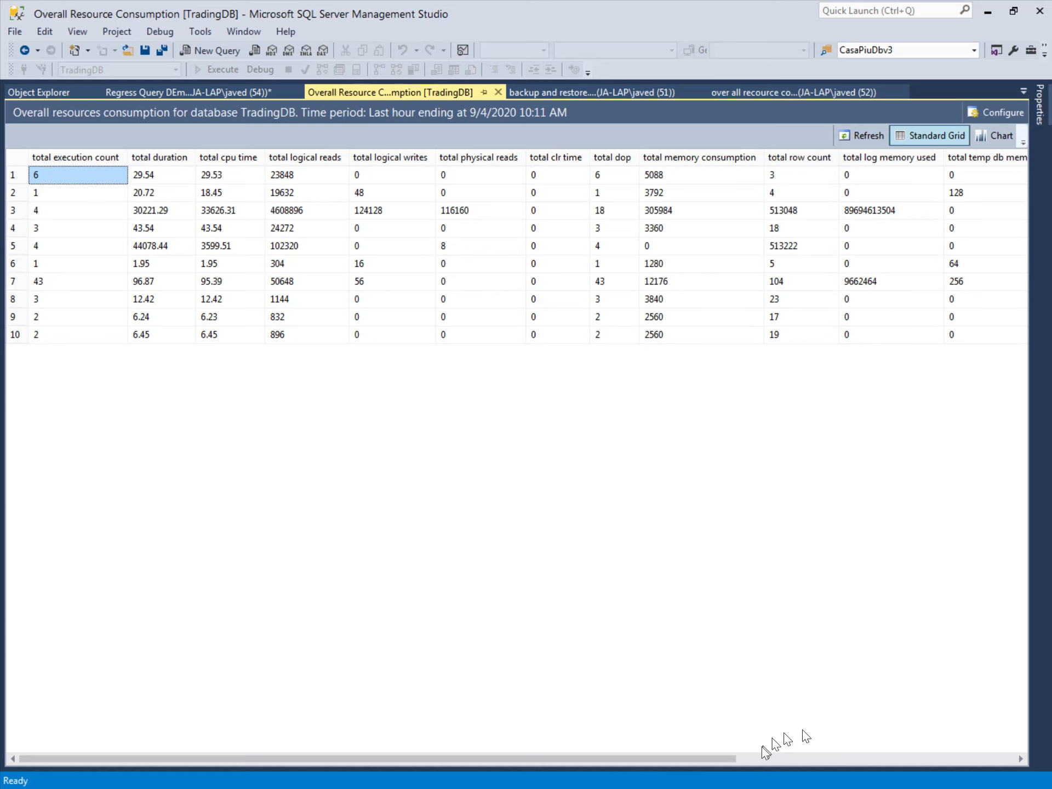
pyautogui.moveTo(712, 759); pyautogui.dragTo(1014, 767)
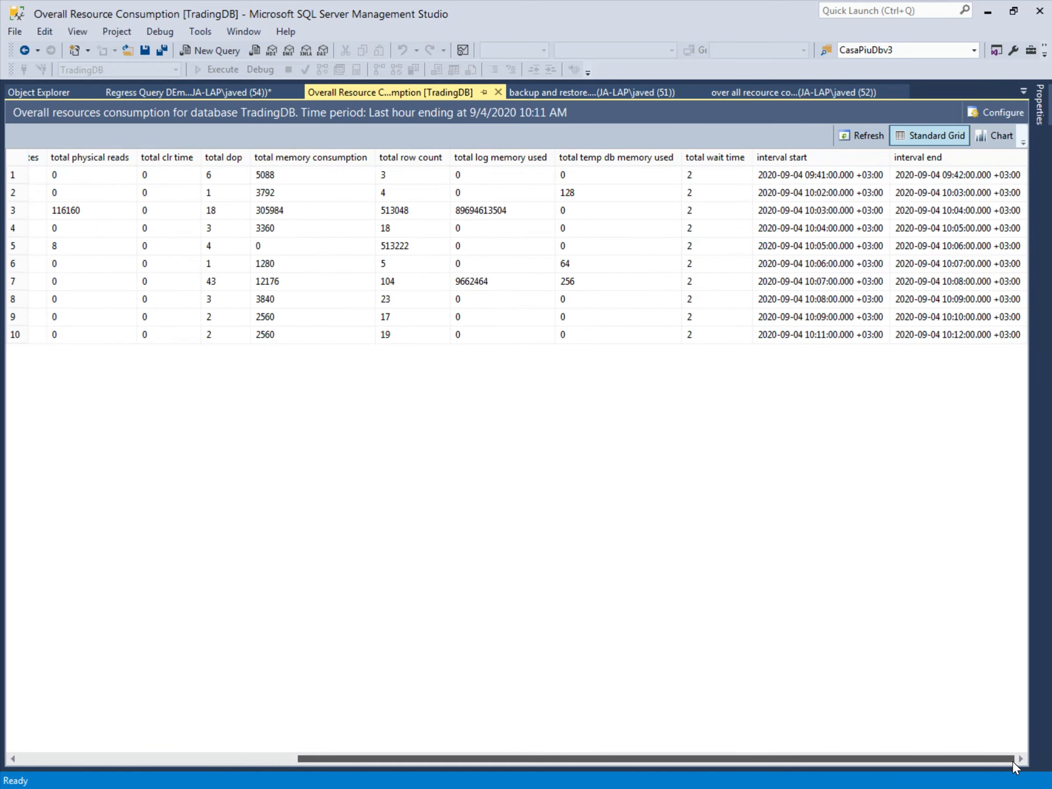
pyautogui.click(869, 176)
pyautogui.click(961, 175)
pyautogui.moveTo(794, 760); pyautogui.dragTo(61, 762)
pyautogui.click(157, 177)
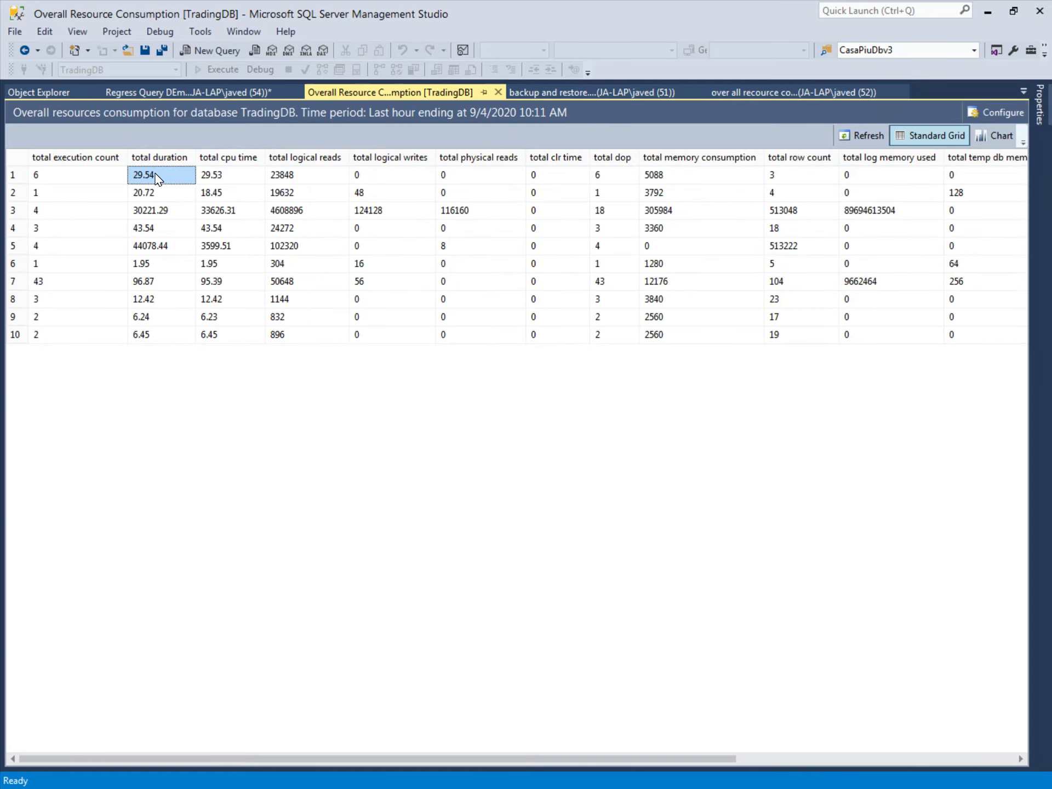
# Examine the first row's total CPU time, logical reads, logical writes, physical reads and DOP in the grid.
pyautogui.click(225, 180)
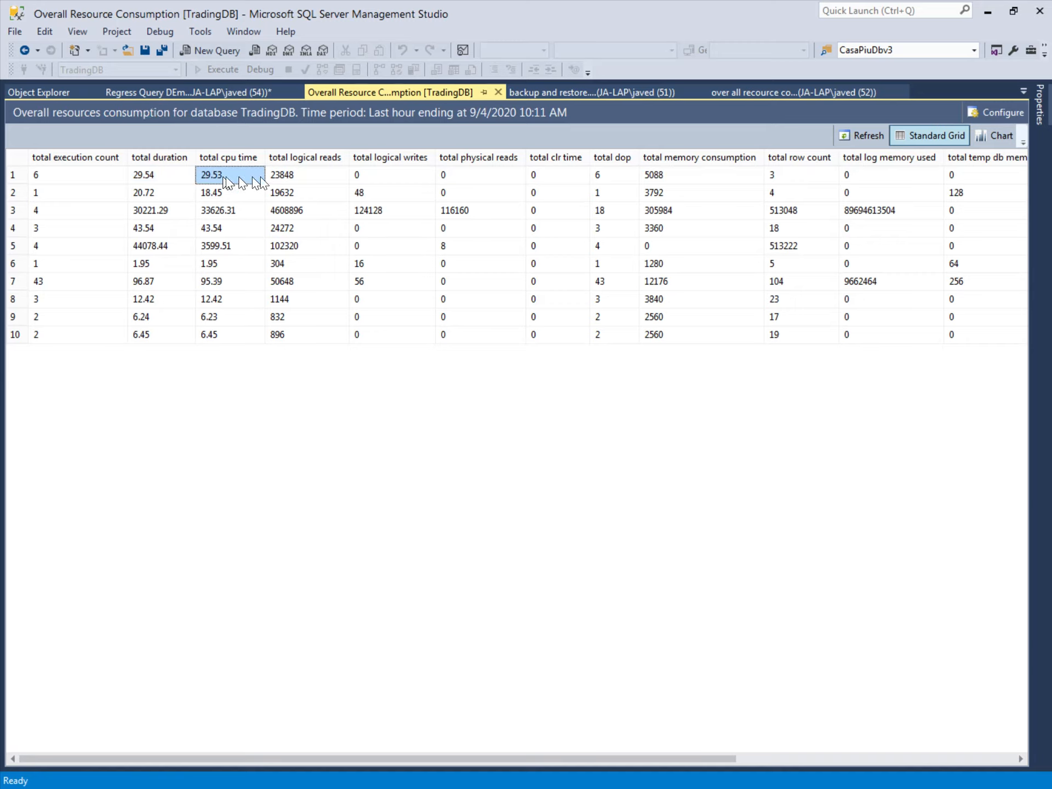
pyautogui.click(301, 178)
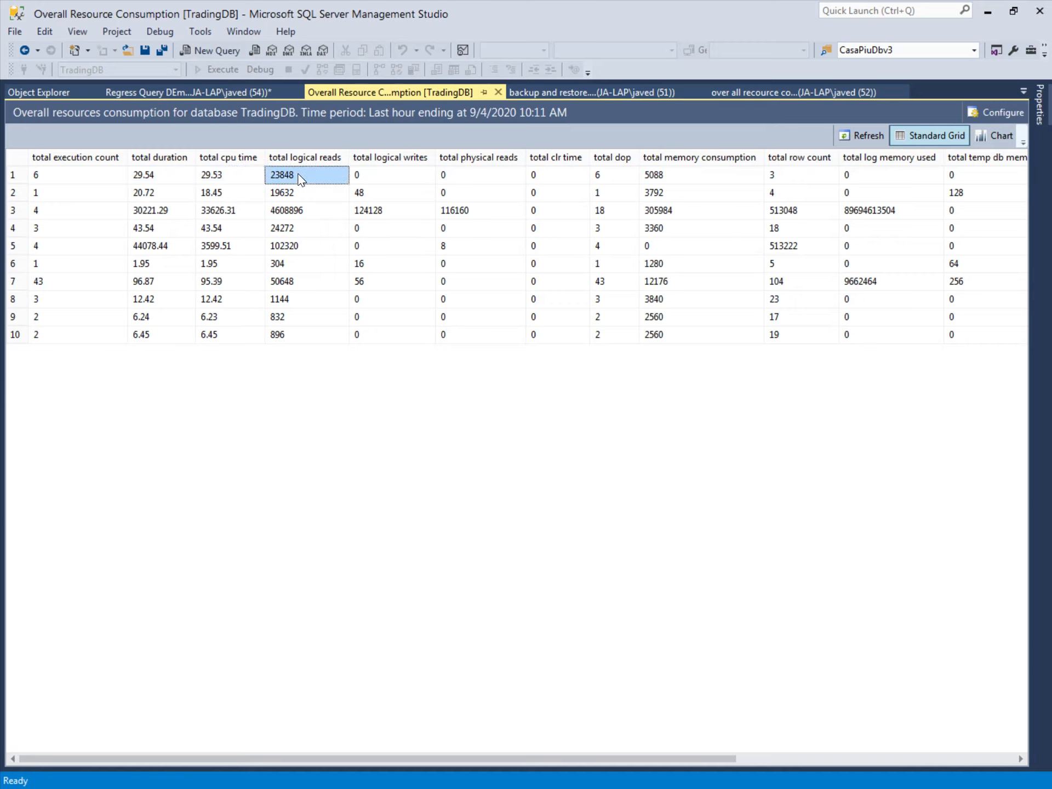
pyautogui.click(406, 177)
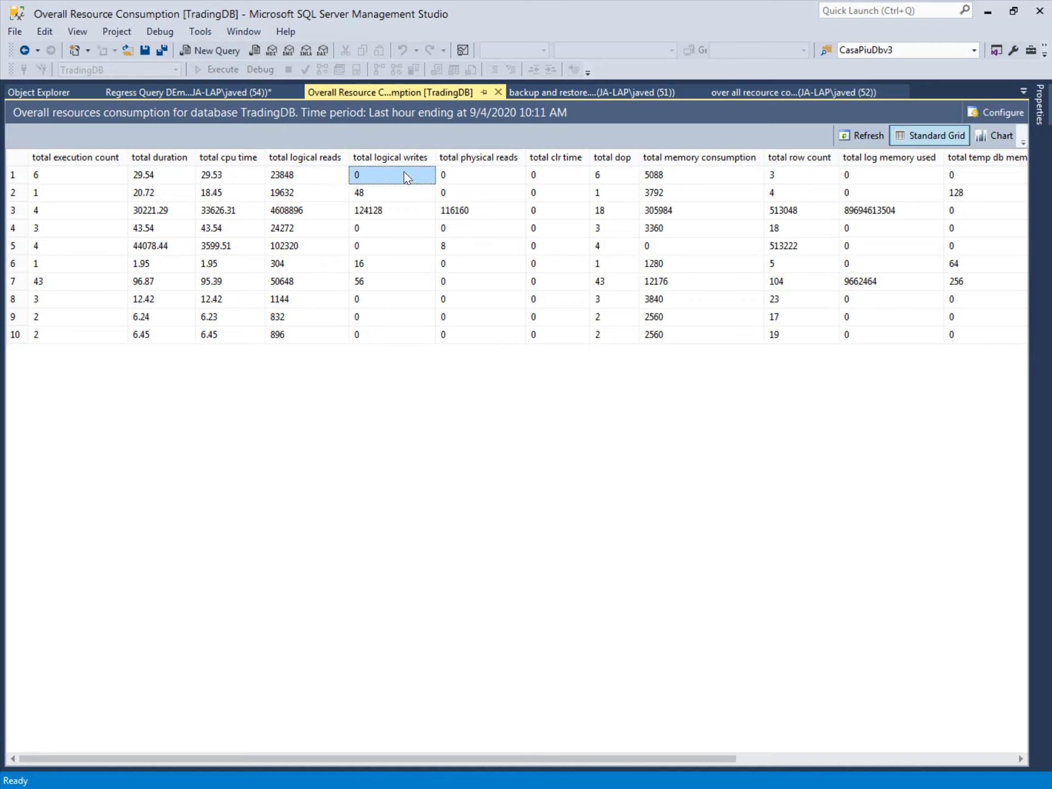
pyautogui.click(485, 176)
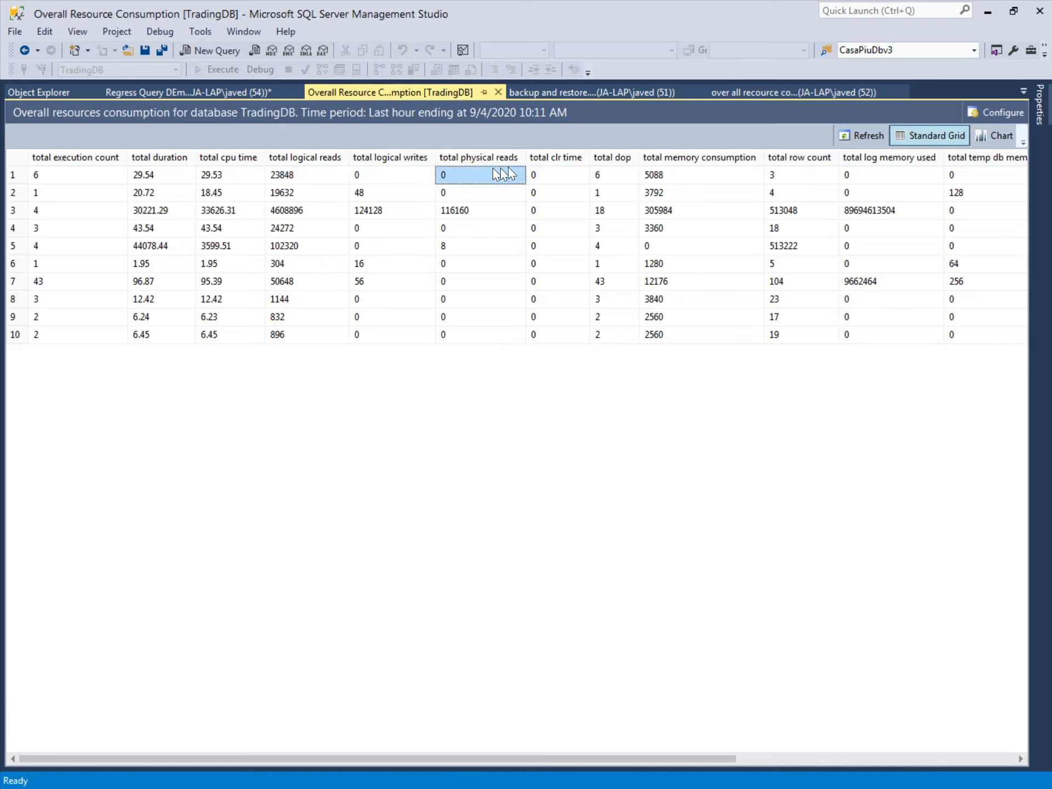
pyautogui.click(610, 175)
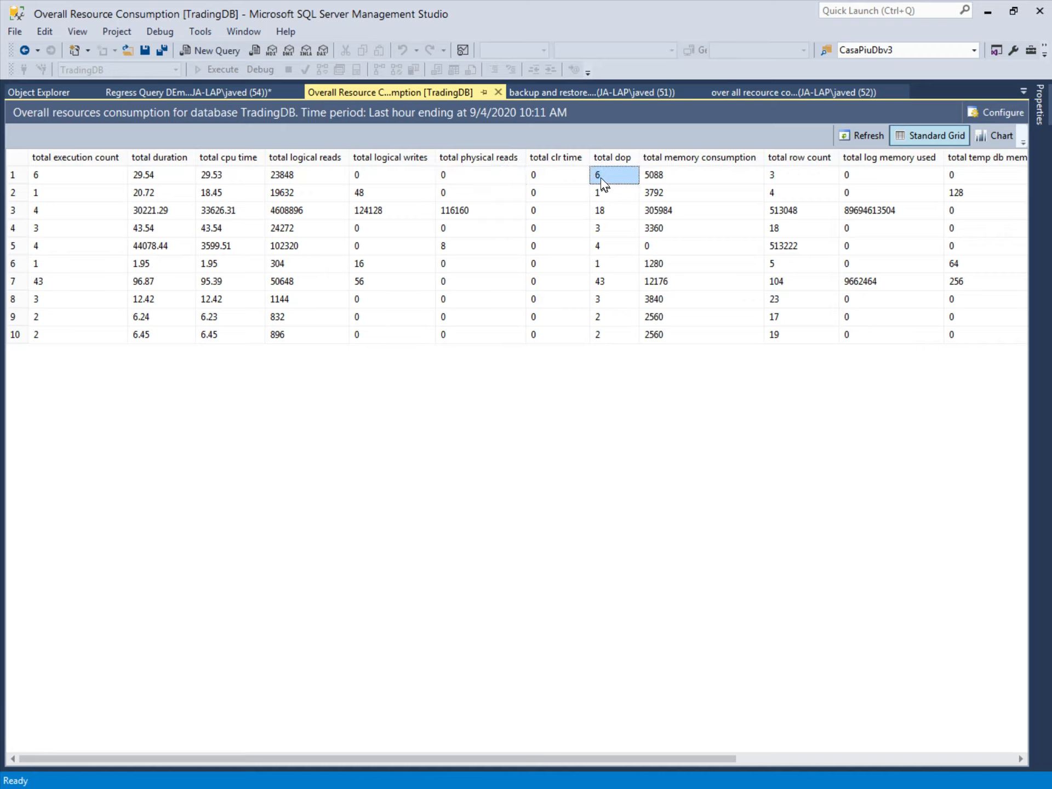
# Check the seventh row's total DOP and review the remaining grid columns through interval start and interval end.
pyautogui.click(601, 281)
pyautogui.moveTo(711, 760); pyautogui.dragTo(798, 761)
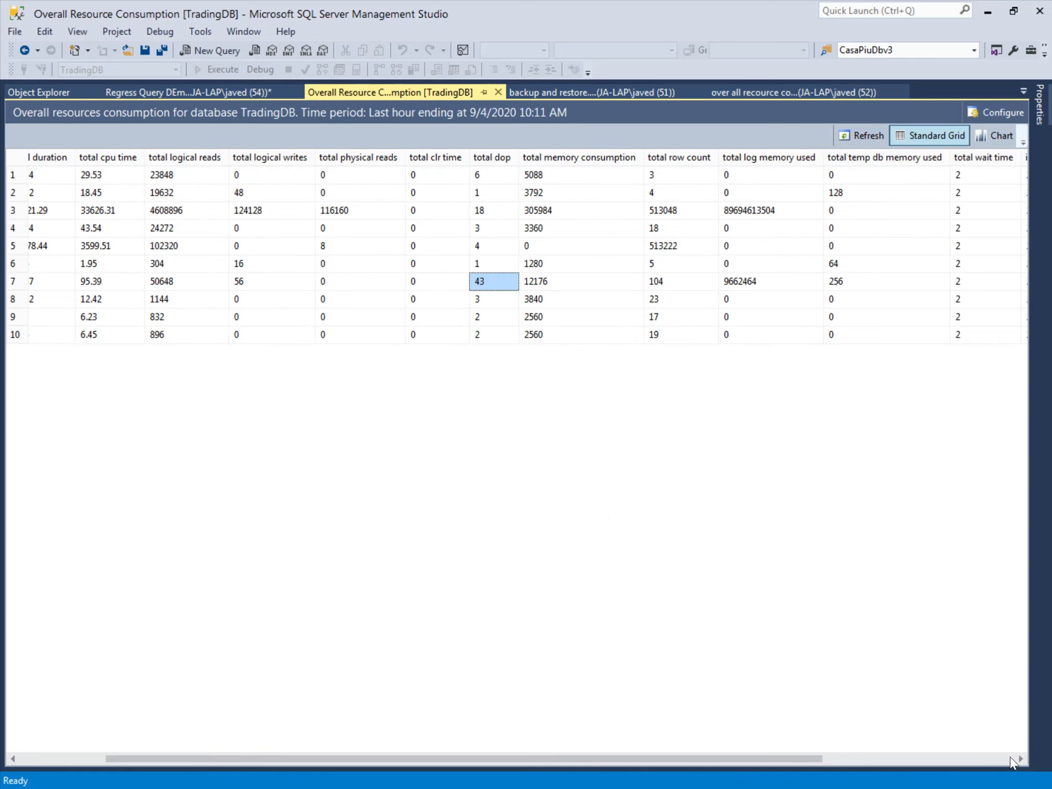
pyautogui.moveTo(780, 760); pyautogui.dragTo(968, 755)
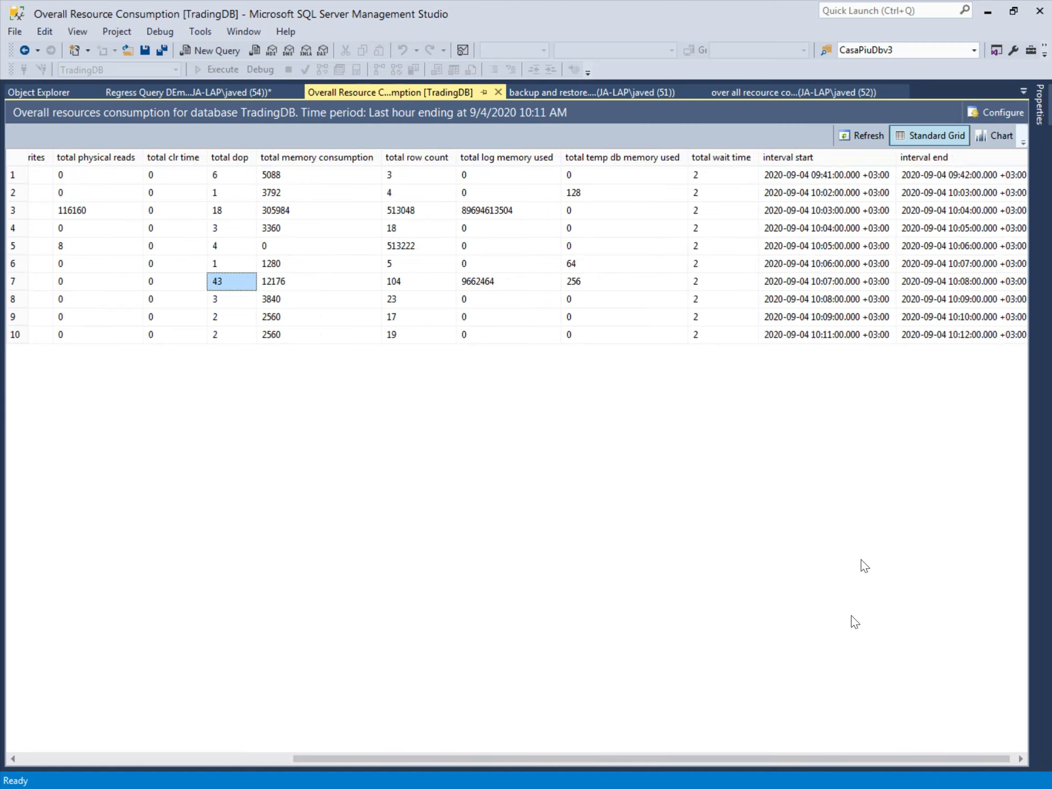
pyautogui.moveTo(893, 758); pyautogui.dragTo(599, 758)
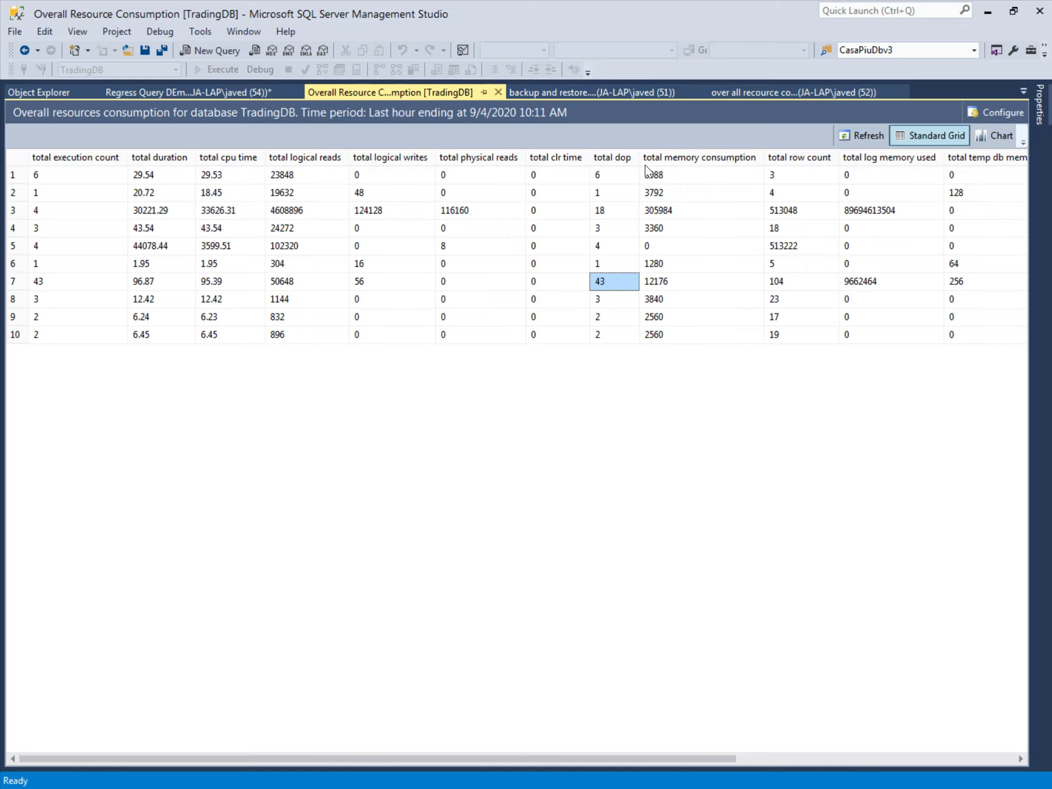
# Show the resource consumption report as charts and inspect the isolated Execution Count bar just after 9:40 AM.
pyautogui.click(996, 133)
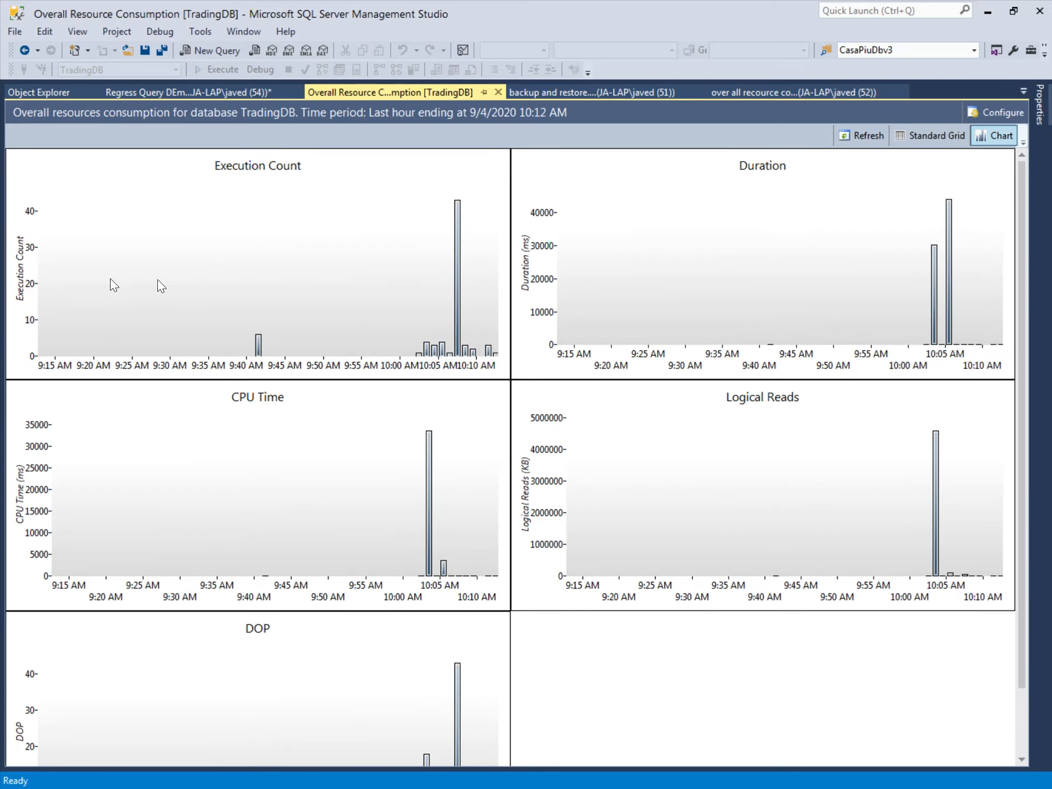
pyautogui.click(258, 342)
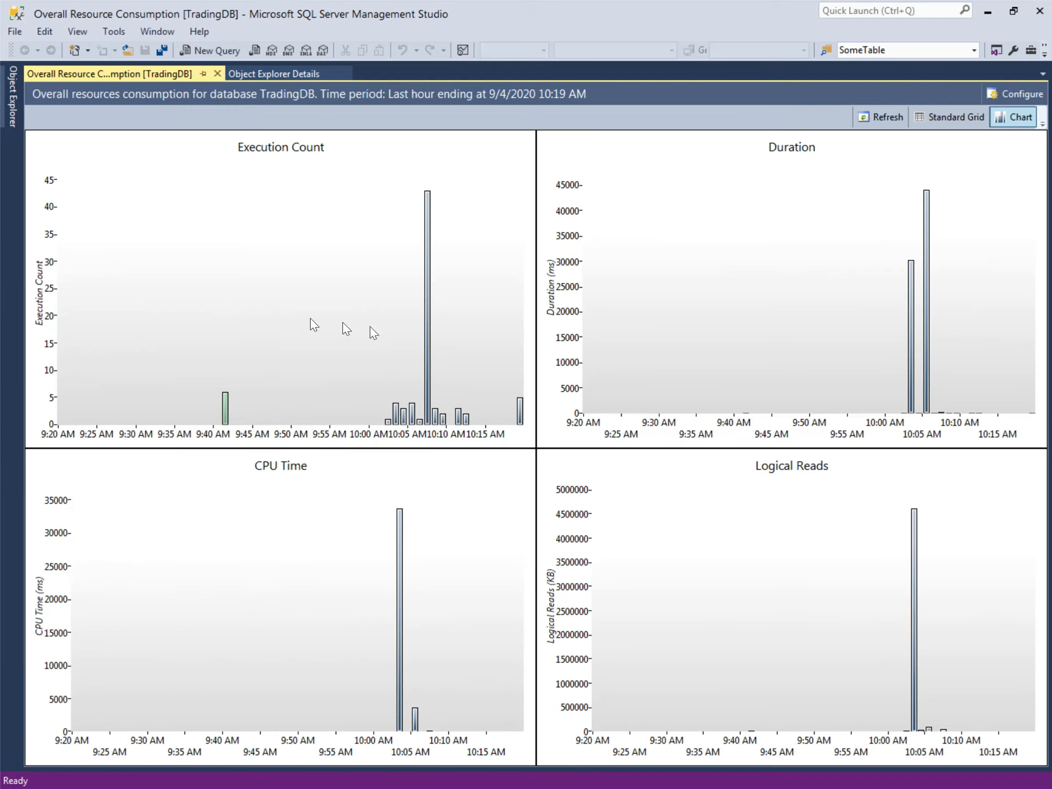
pyautogui.moveTo(225, 411)
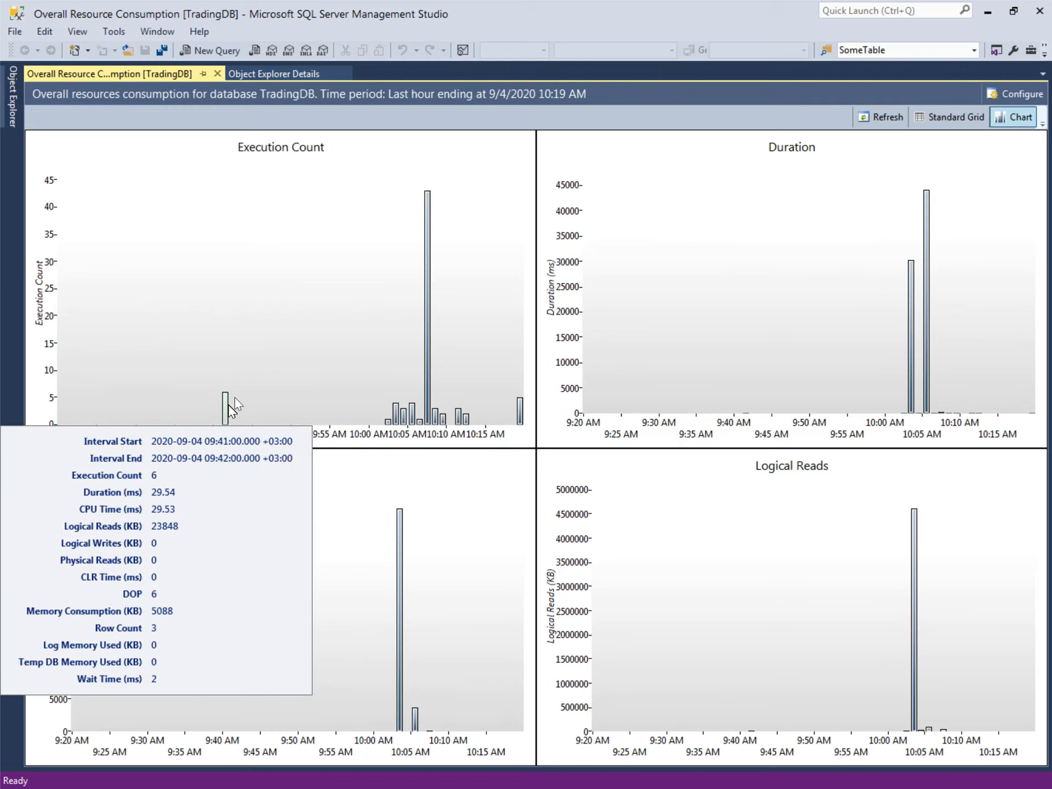
pyautogui.click(148, 270)
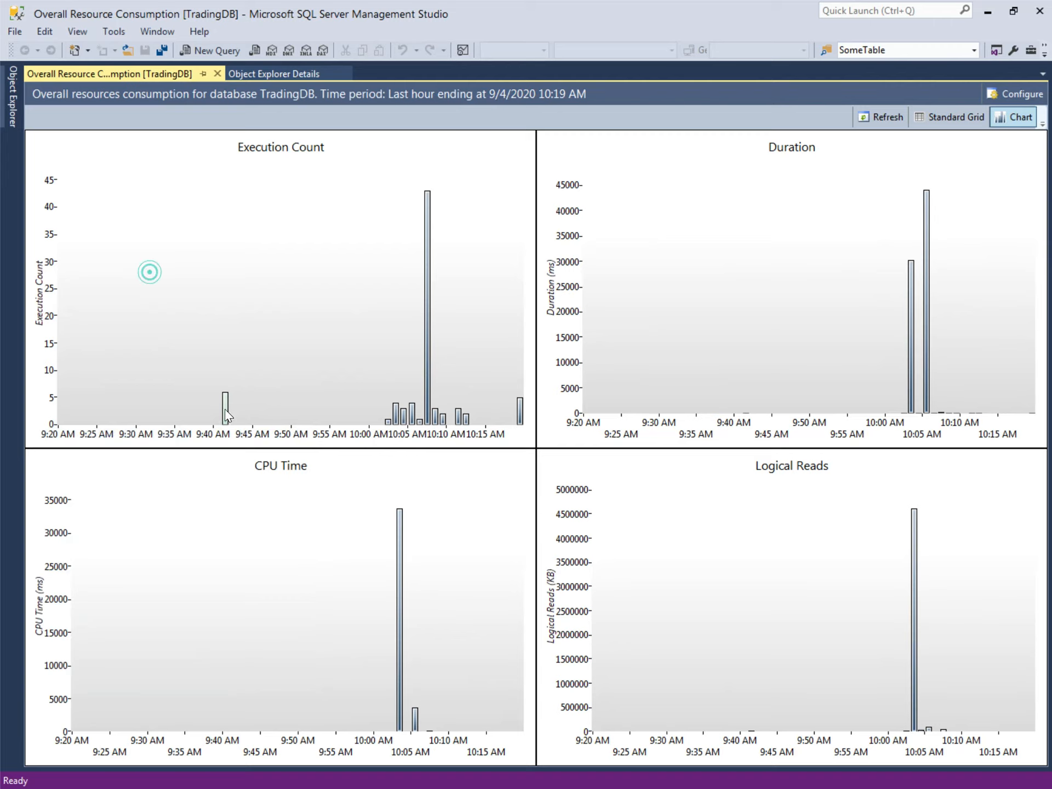
# Drill into the tallest Execution Count bar to open its Top Resource Consumers report and inspect the first query bar.
pyautogui.click(427, 408)
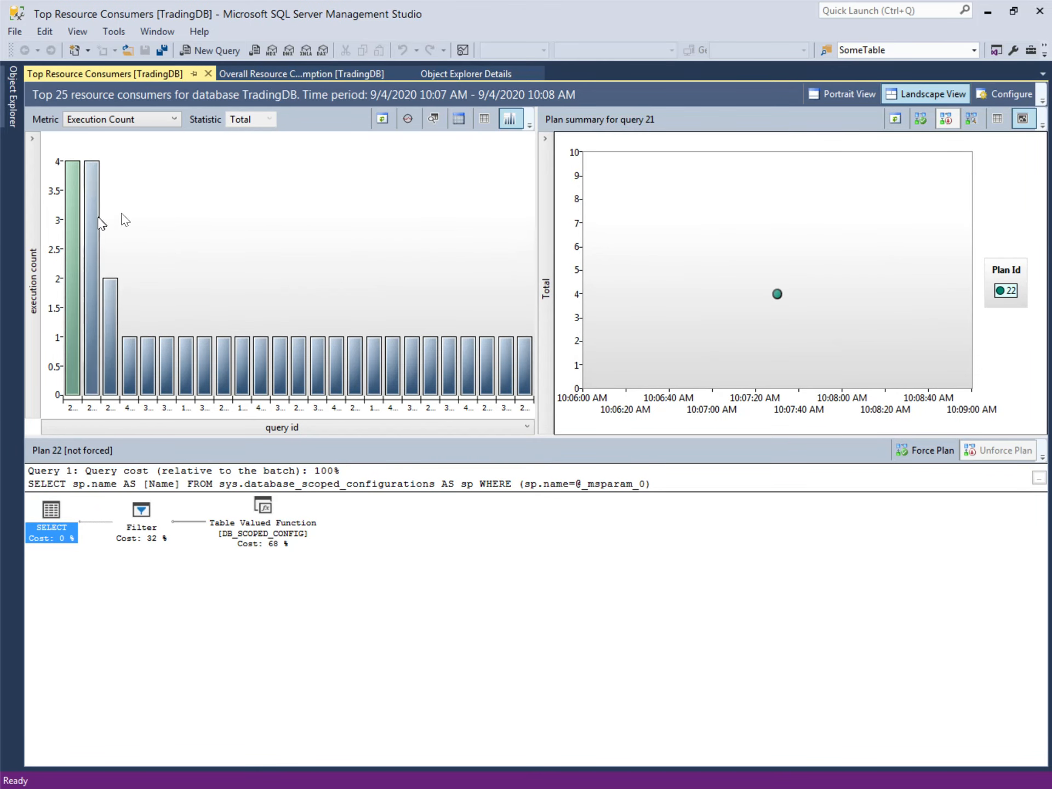
pyautogui.moveTo(76, 372)
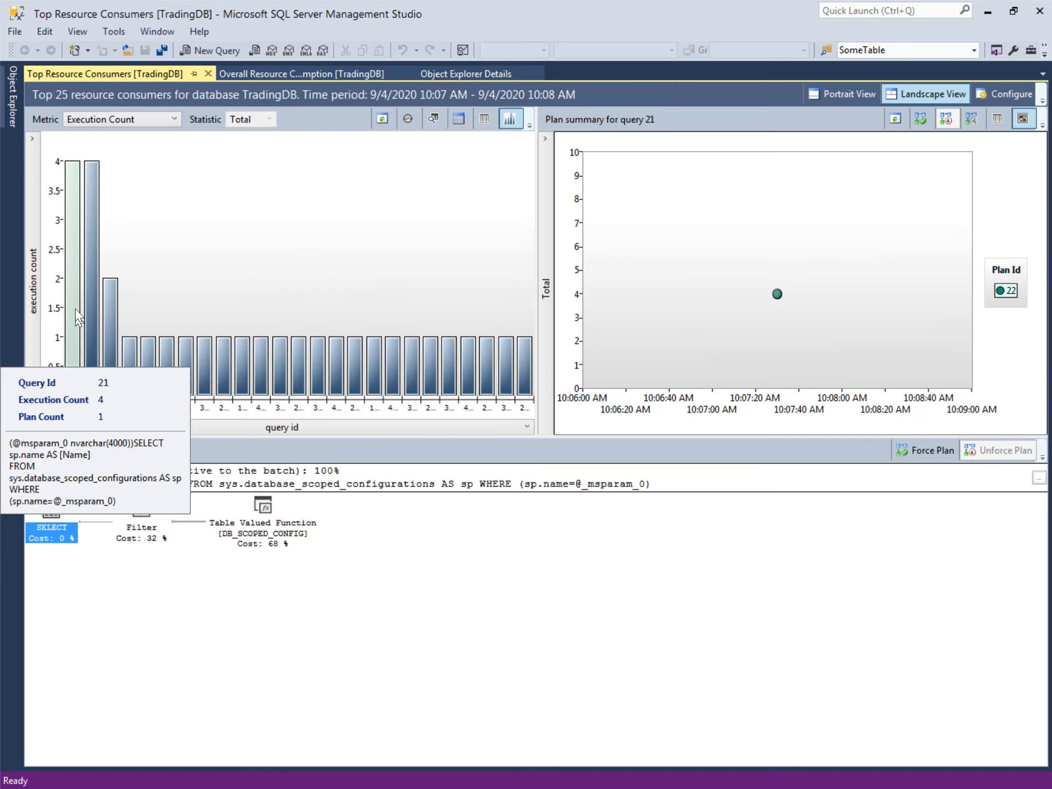
pyautogui.moveTo(71, 344)
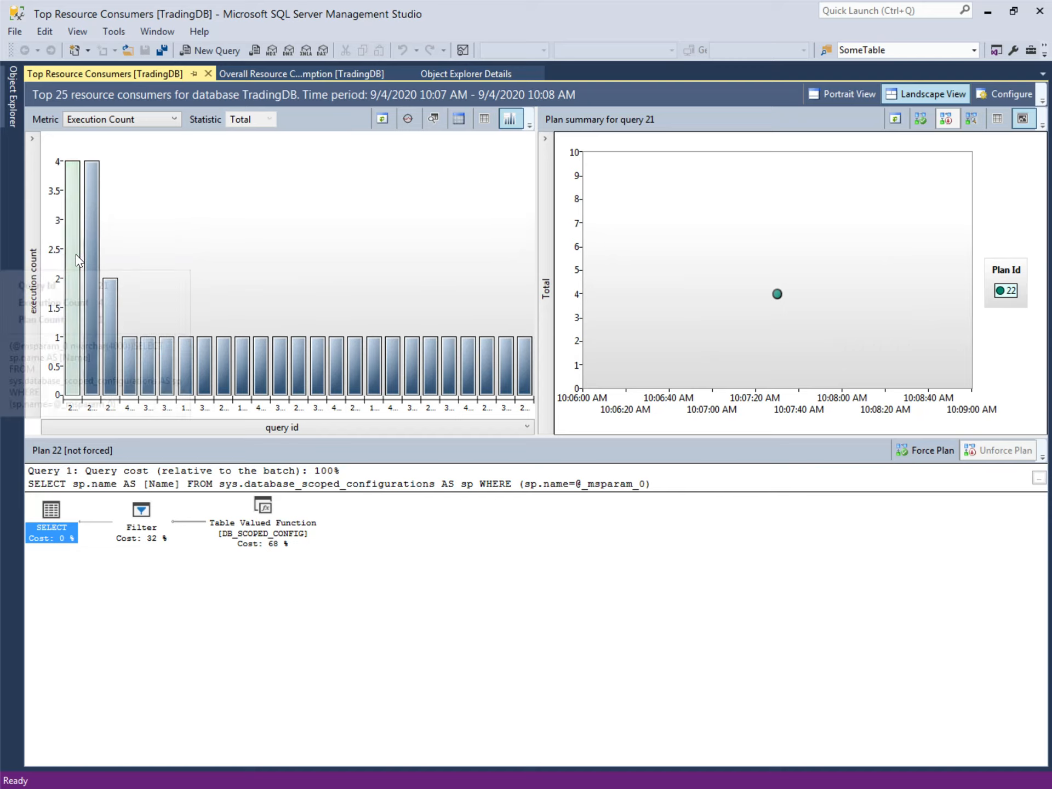
pyautogui.moveTo(75, 254)
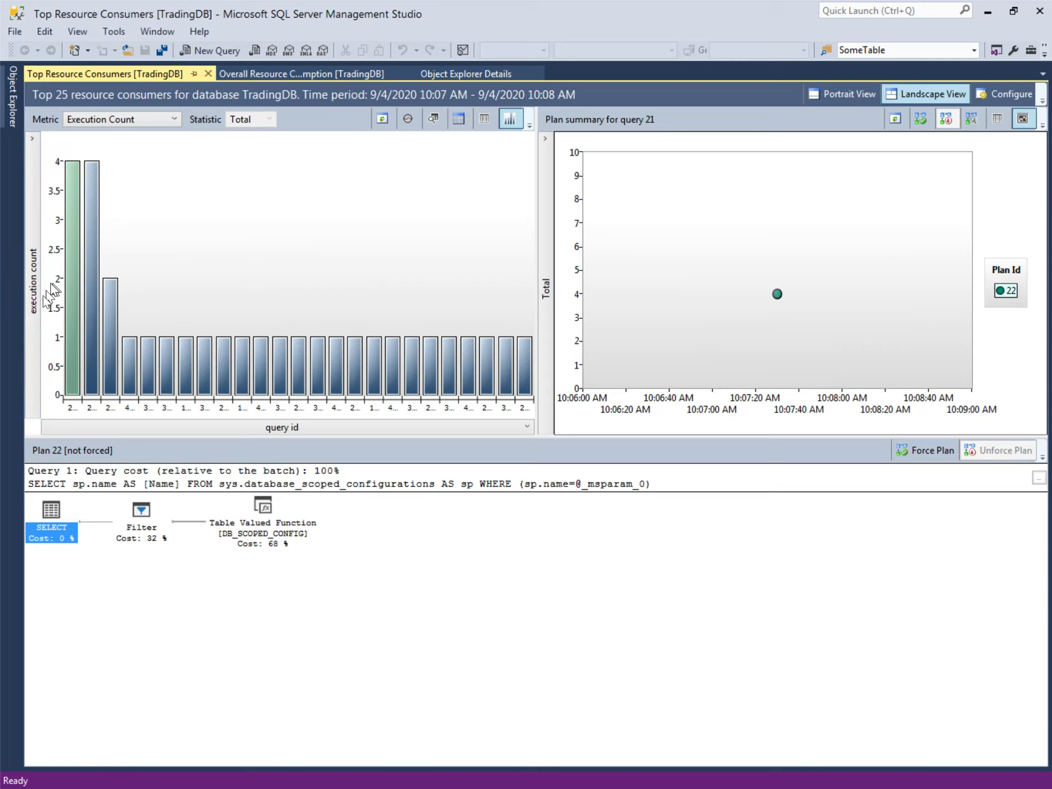
# Plot the top consumers by plan count and select several query bars to view their plans.
pyautogui.click(34, 319)
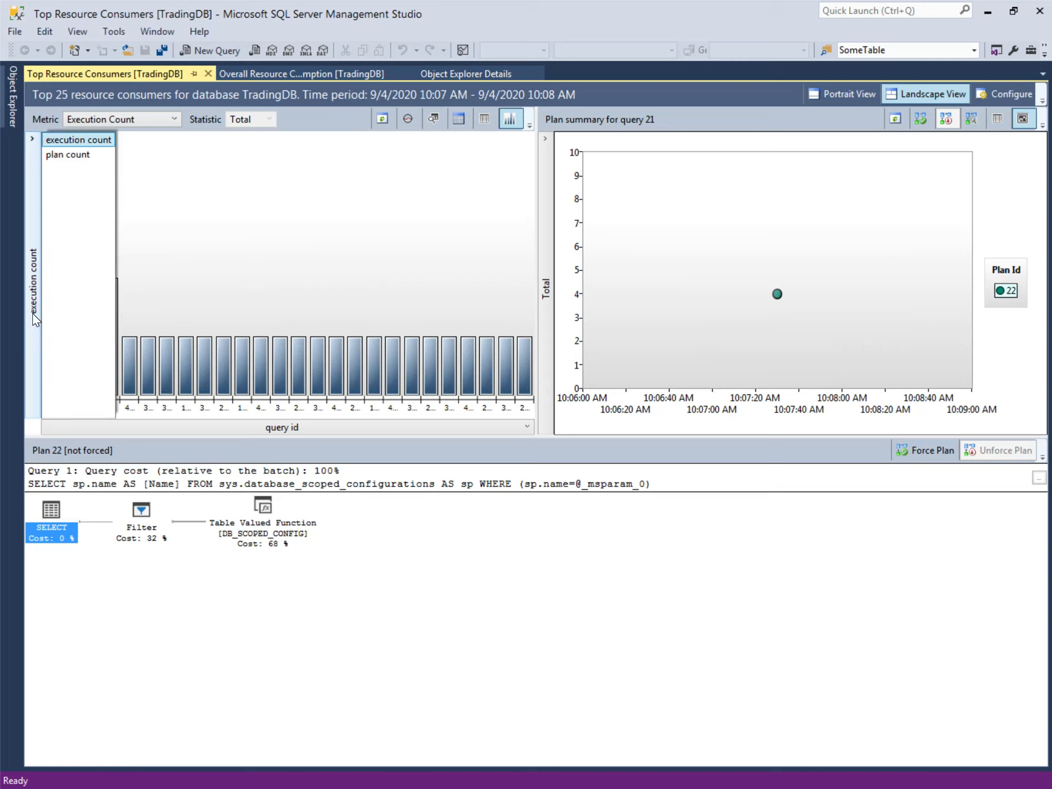
pyautogui.click(77, 156)
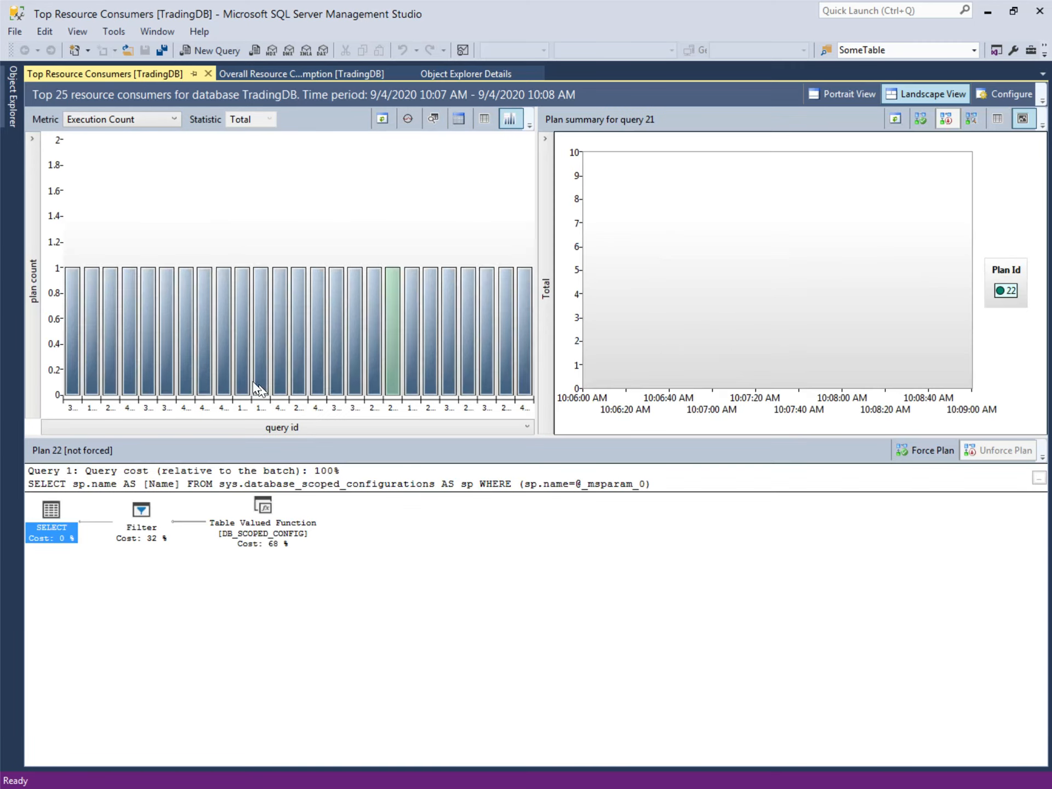
pyautogui.click(74, 284)
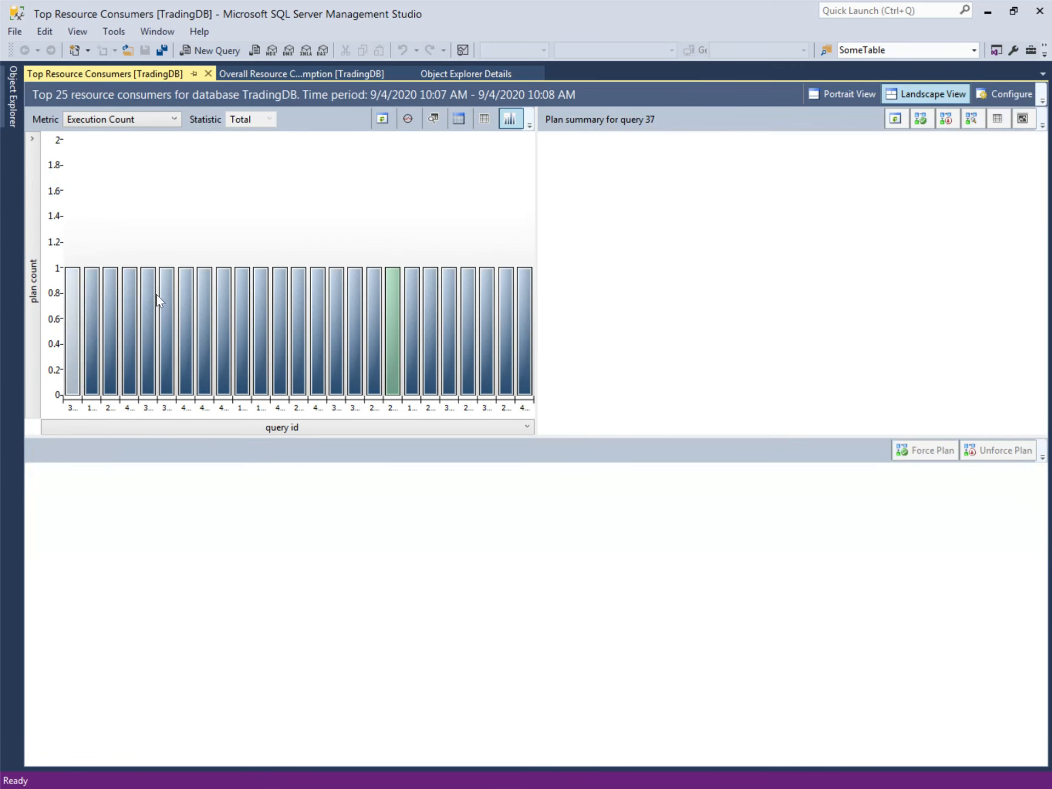
pyautogui.click(229, 310)
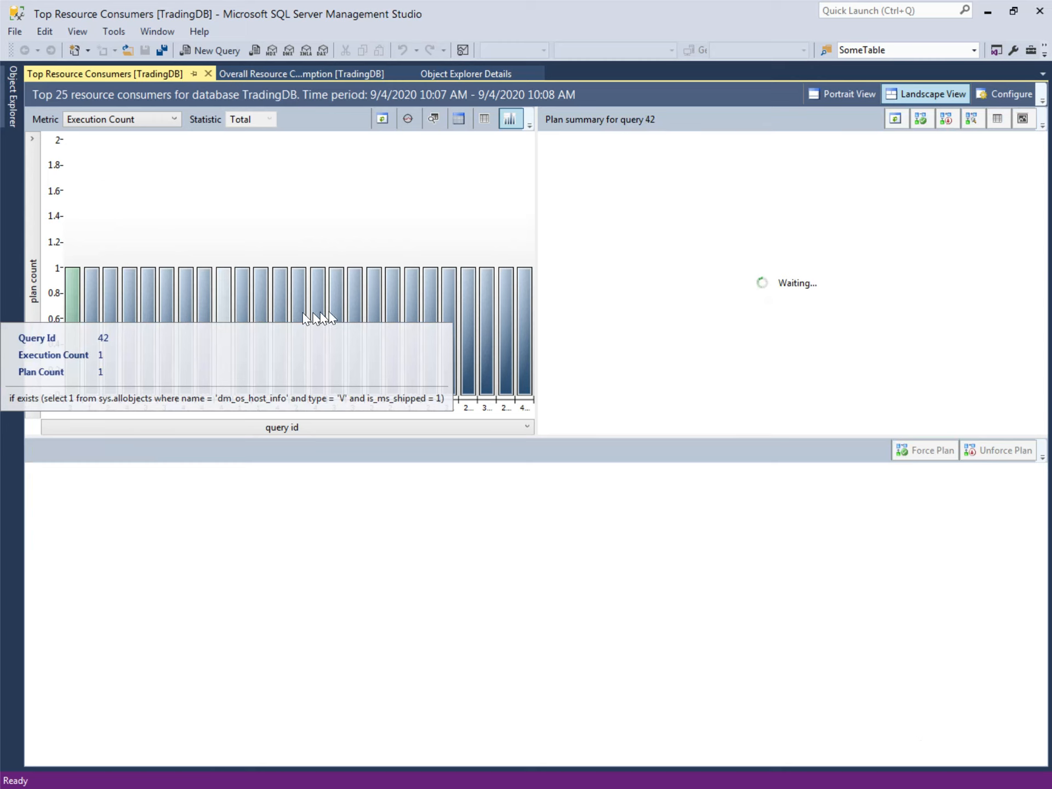
pyautogui.click(357, 309)
pyautogui.click(430, 316)
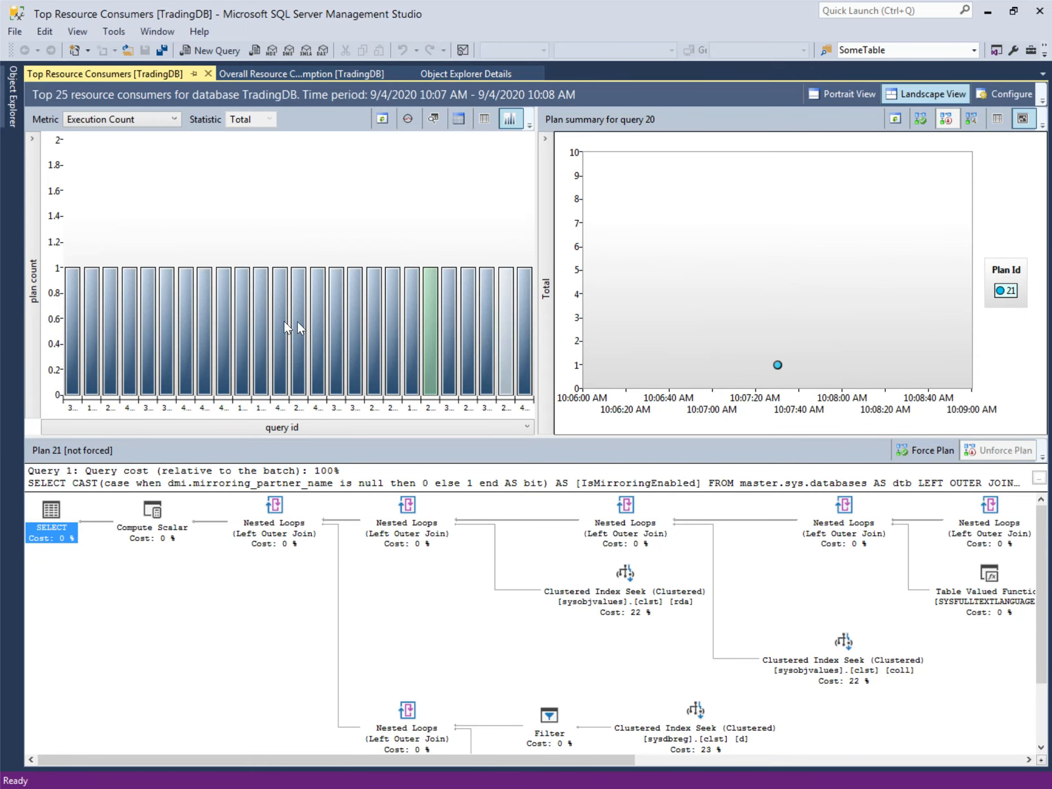
# Plot the top consumers by execution count and examine the first query's plan, including its Table Valued Function operator.
pyautogui.click(33, 275)
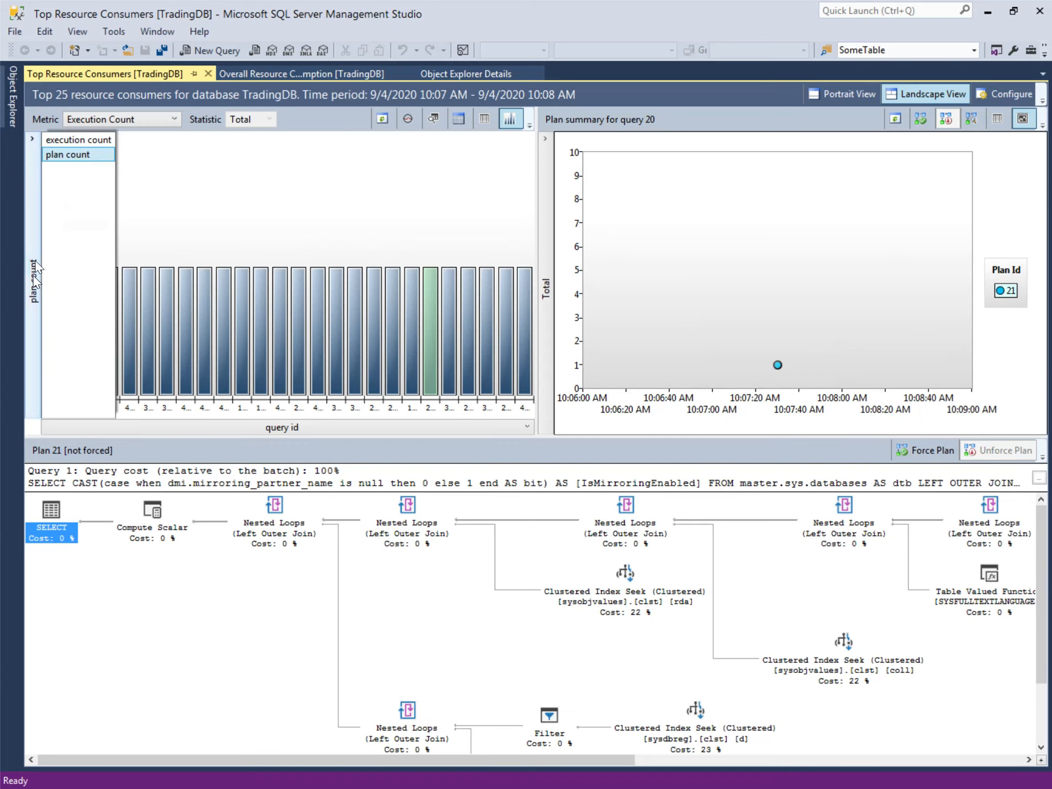
pyautogui.click(81, 140)
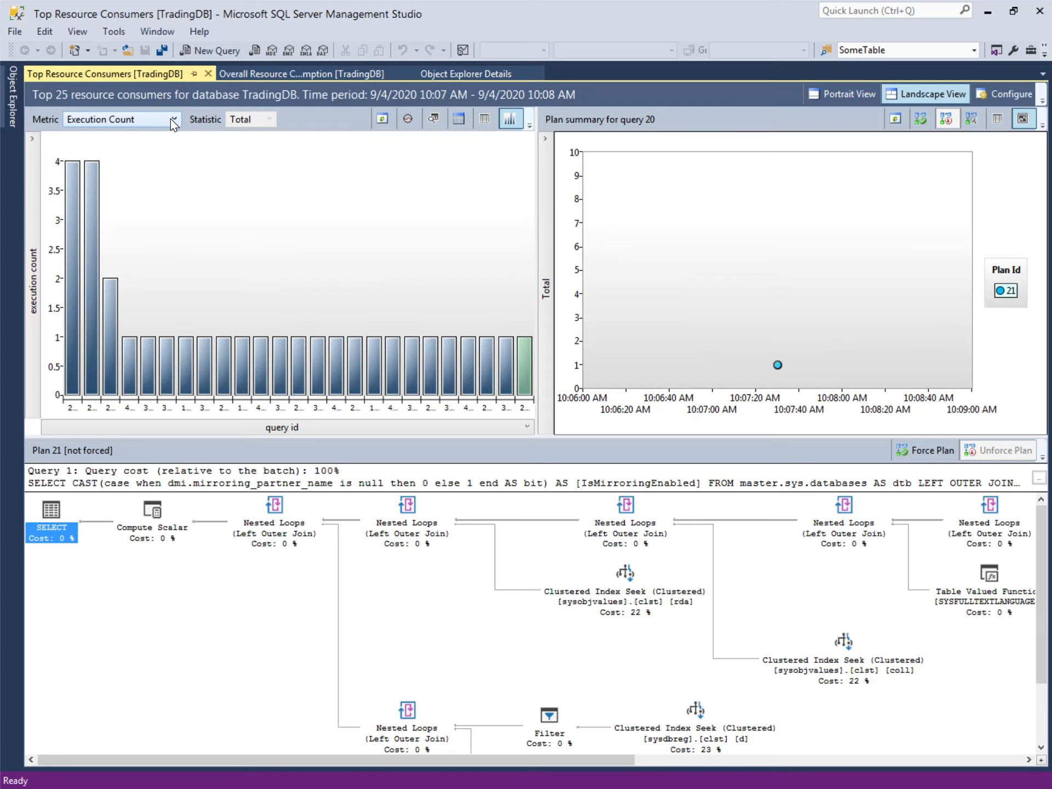
pyautogui.click(70, 311)
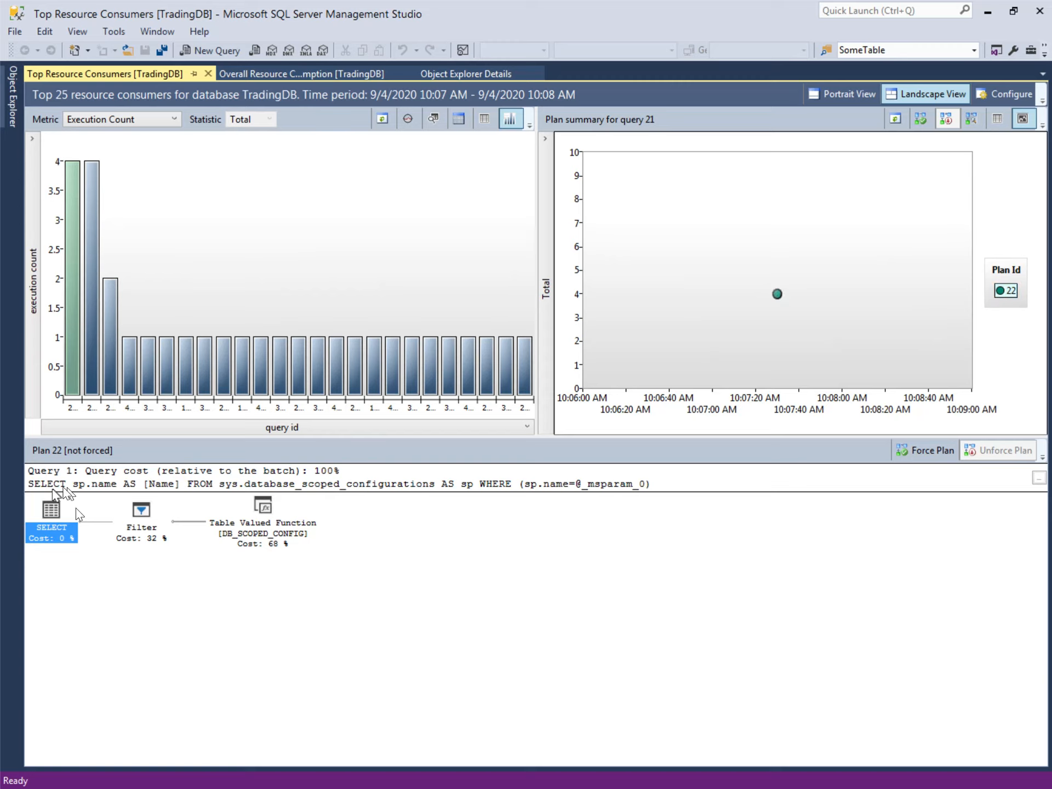
pyautogui.moveTo(68, 492)
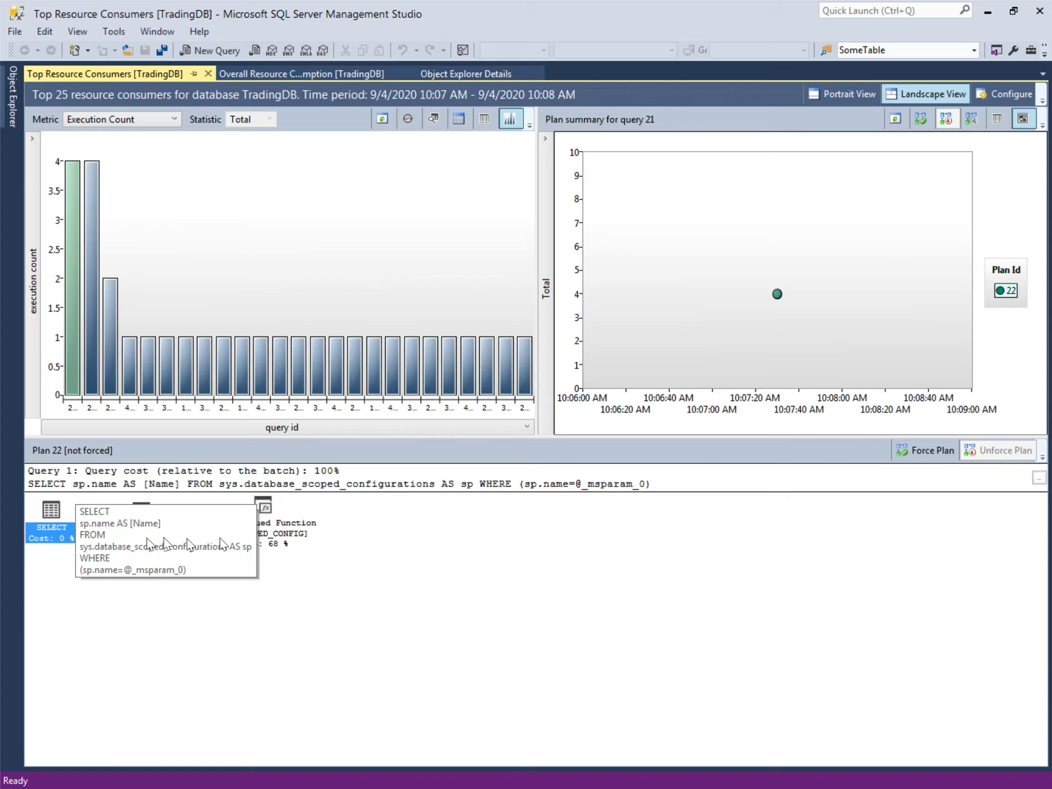
pyautogui.moveTo(297, 538)
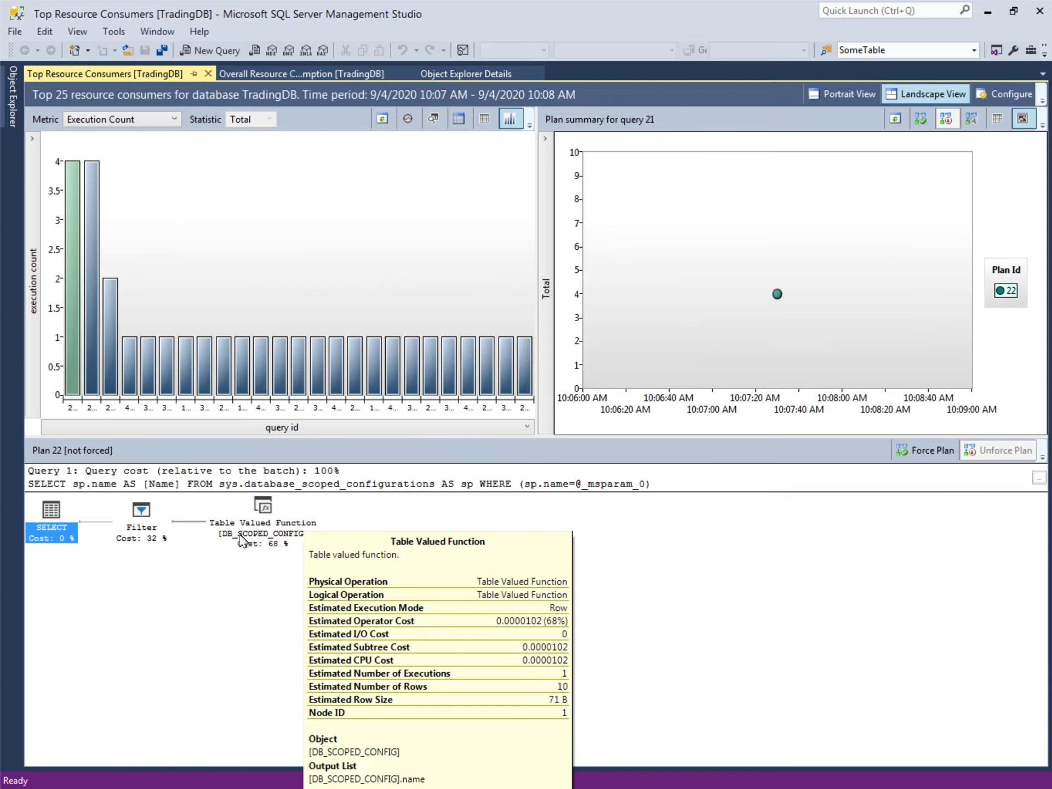
# Examine the execution plans of the second query bar and of query 41, which selects from sys.filegroups.
pyautogui.click(89, 376)
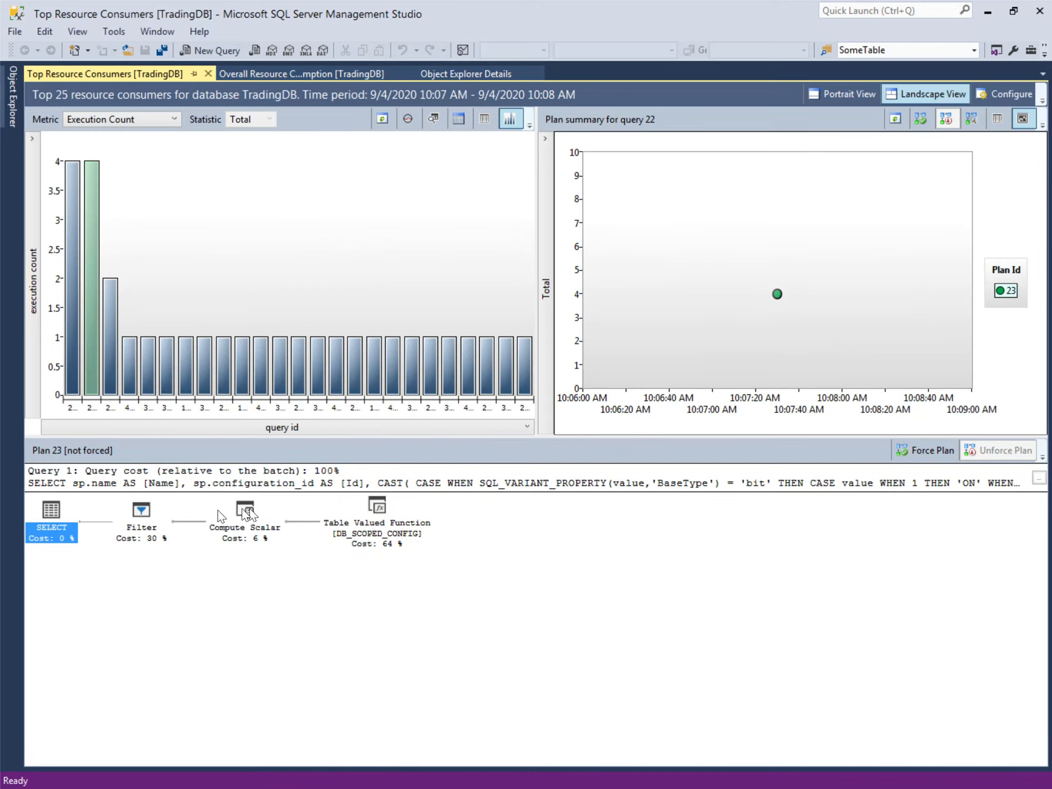
pyautogui.click(339, 383)
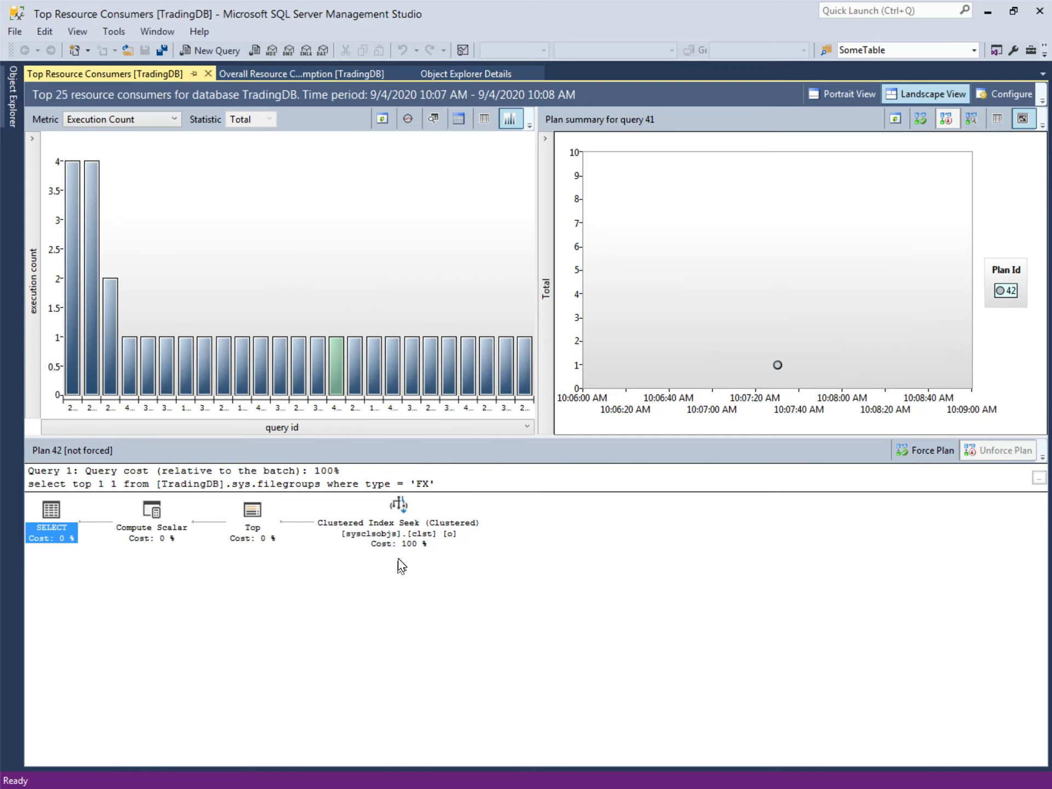
pyautogui.moveTo(394, 545)
pyautogui.moveTo(354, 375)
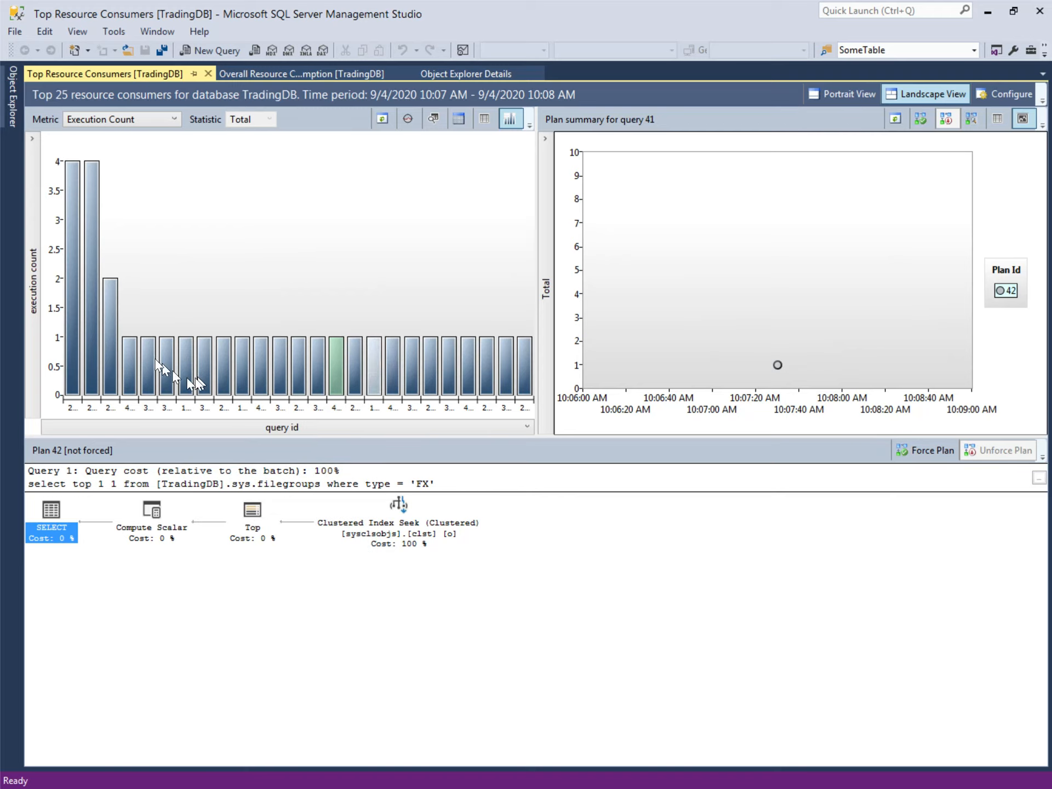
# Set the metric to Duration (ms) and inspect the first query's plan point in the plan summary.
pyautogui.click(173, 120)
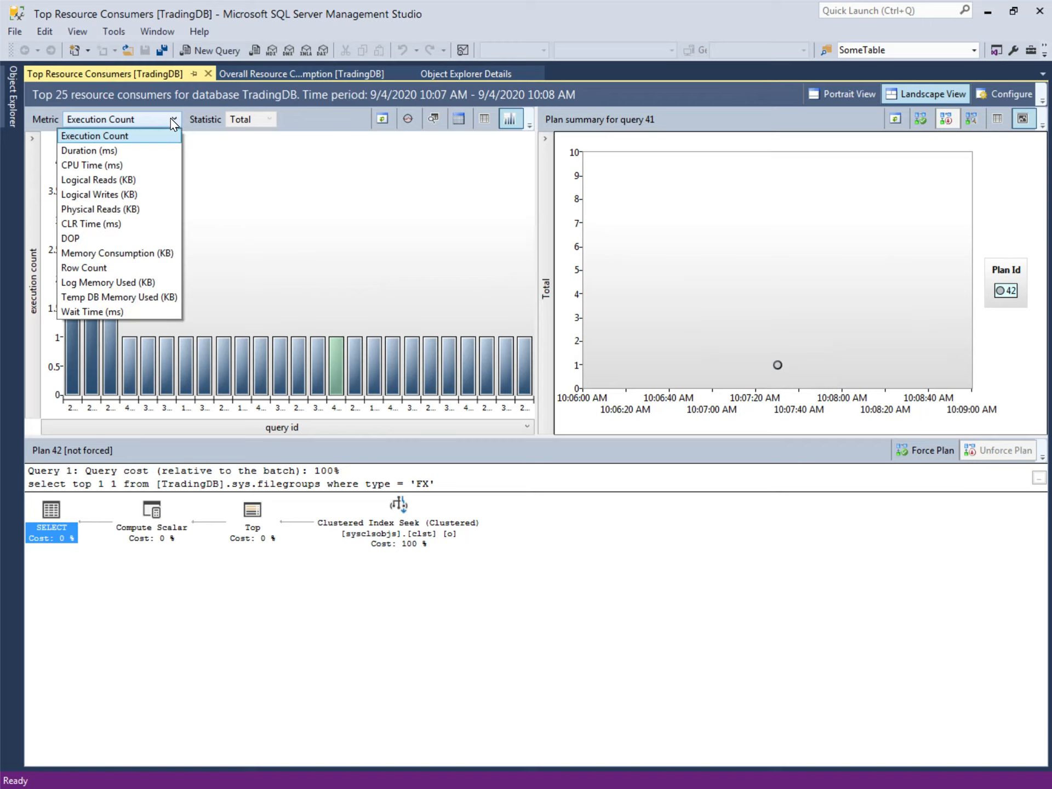
pyautogui.click(108, 153)
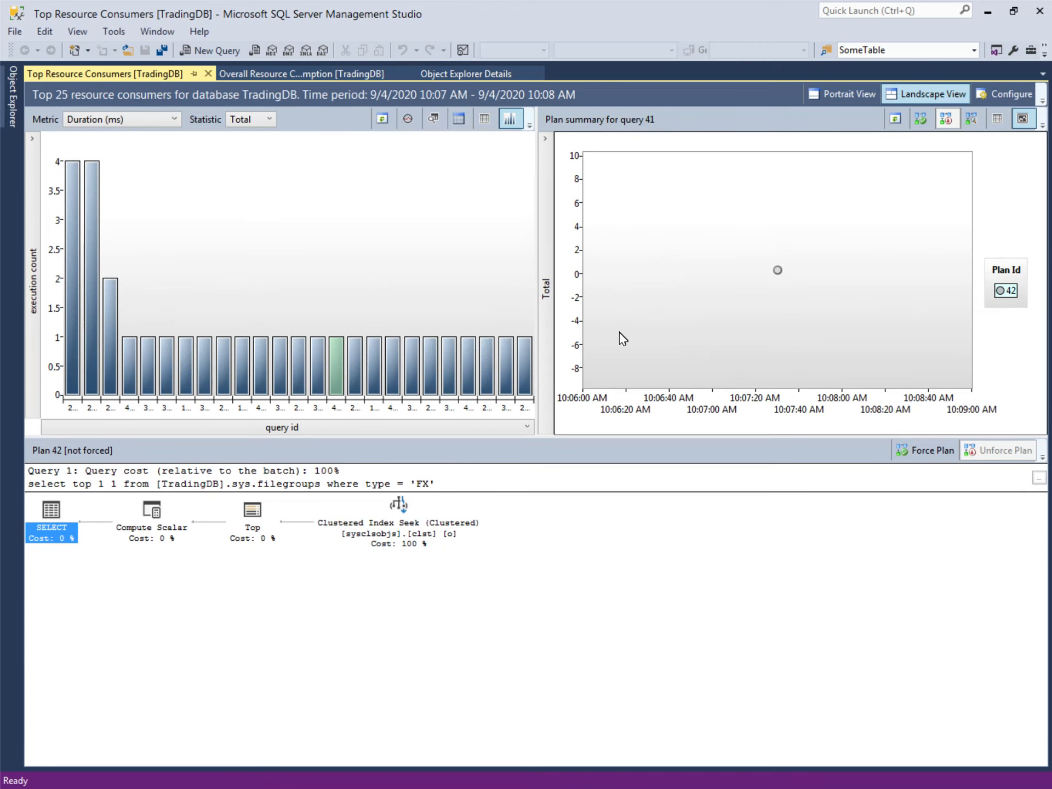
pyautogui.click(73, 358)
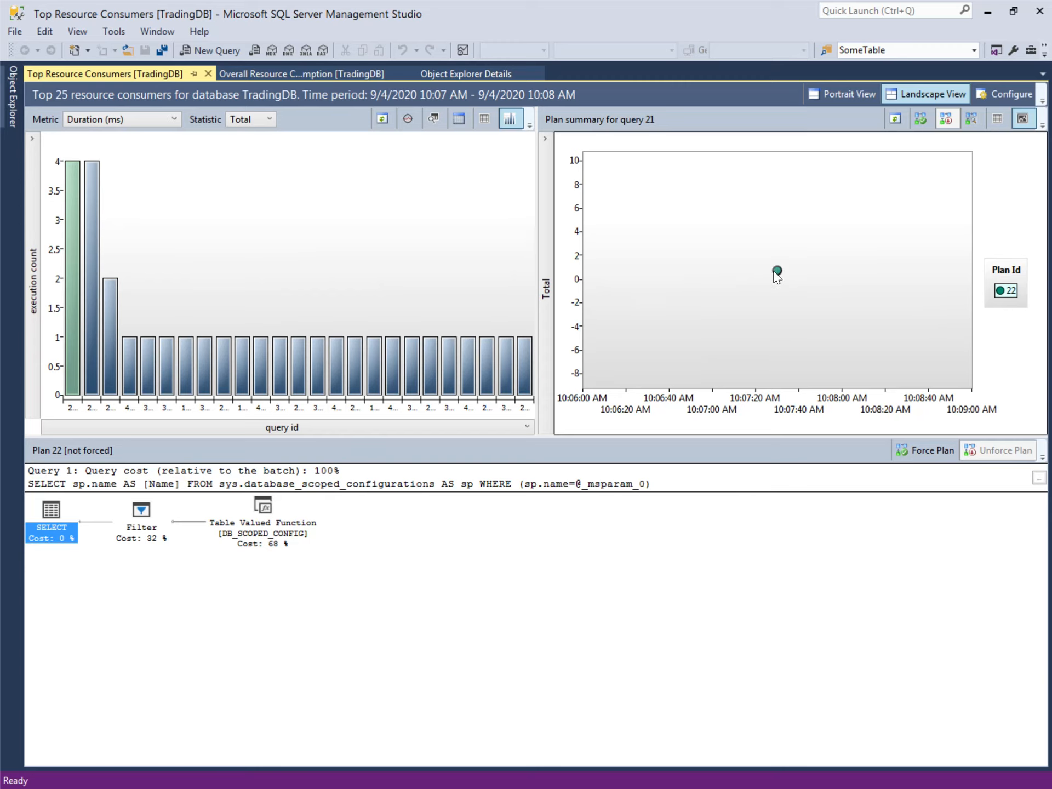
pyautogui.moveTo(777, 274)
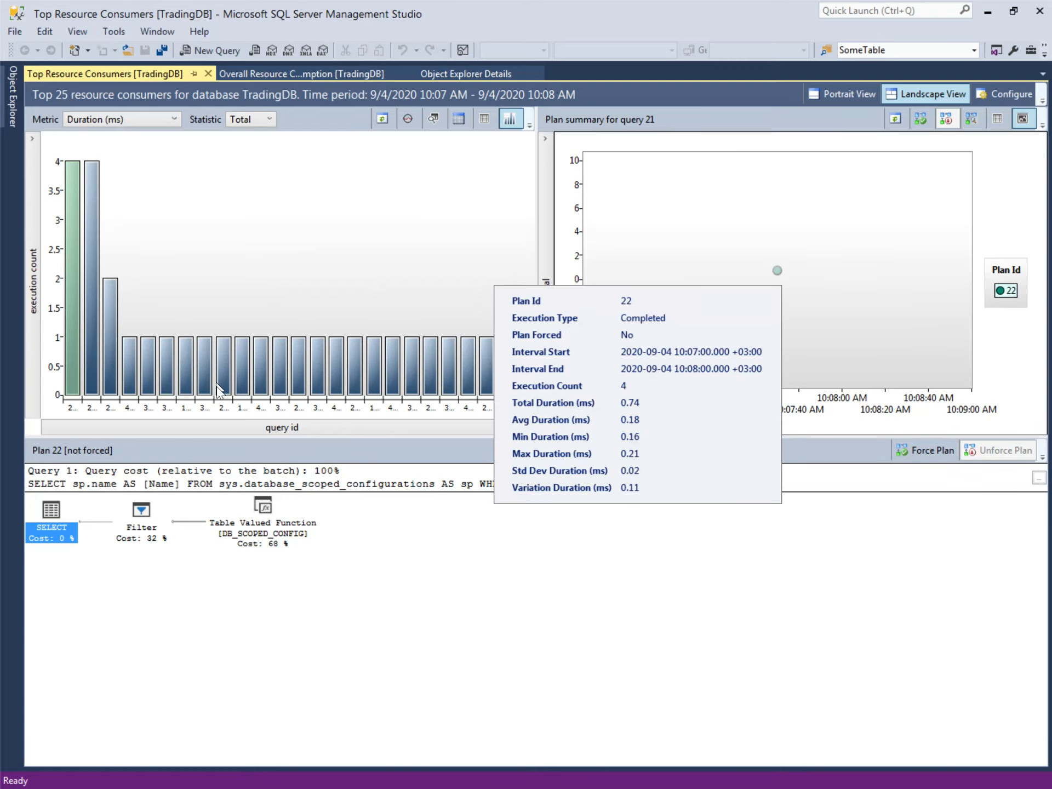
# Display the execution plan of query 38 and examine its operators through to the Table Valued Functions at its far end.
pyautogui.click(282, 373)
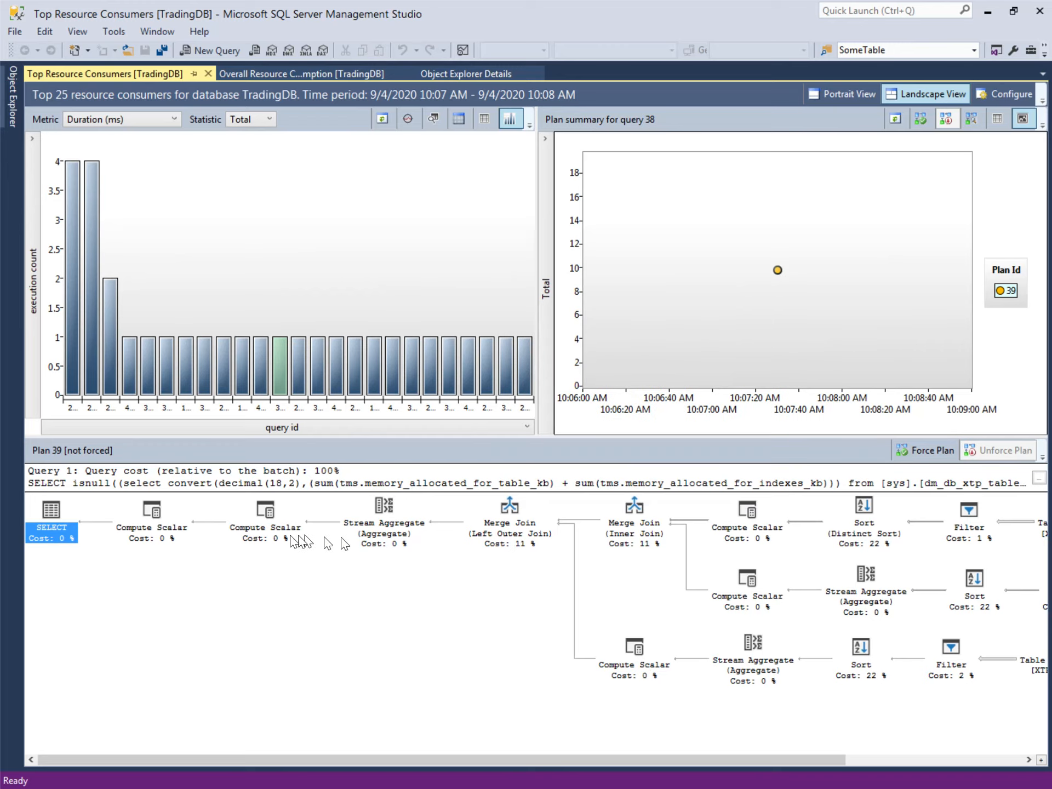
pyautogui.moveTo(574, 764); pyautogui.dragTo(822, 781)
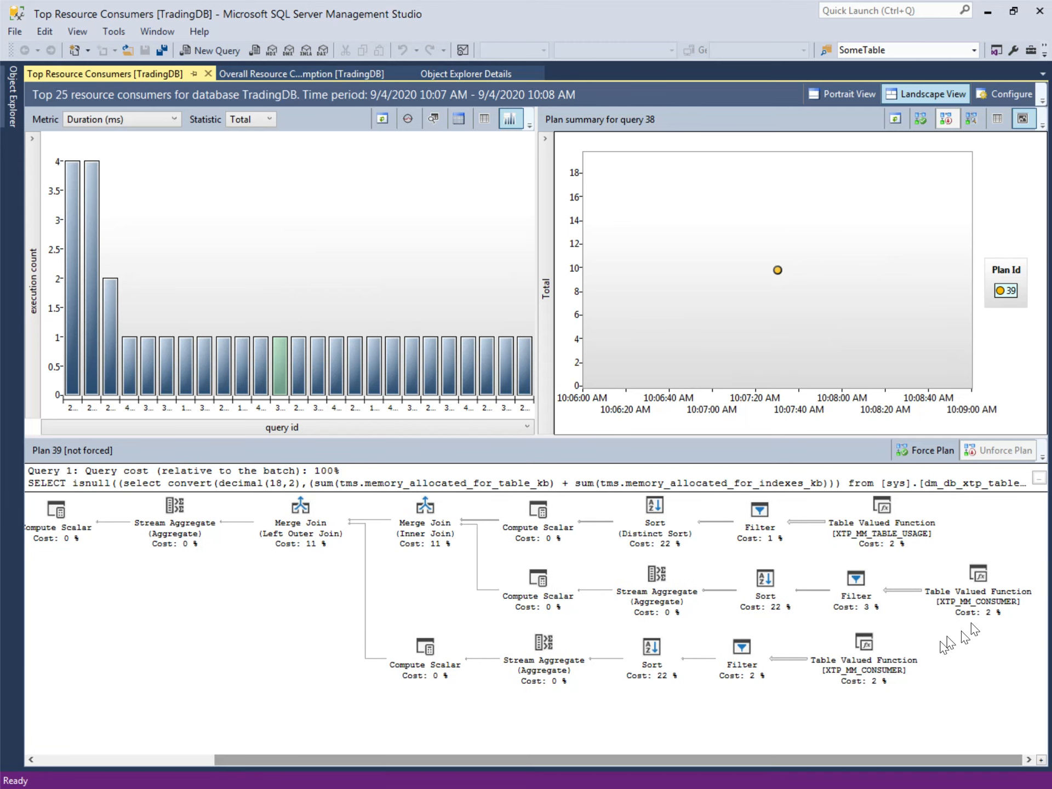
# Set the metric to Logical Reads (KB) and examine the first query's plan point and its Table Valued Function operator.
pyautogui.moveTo(926, 573)
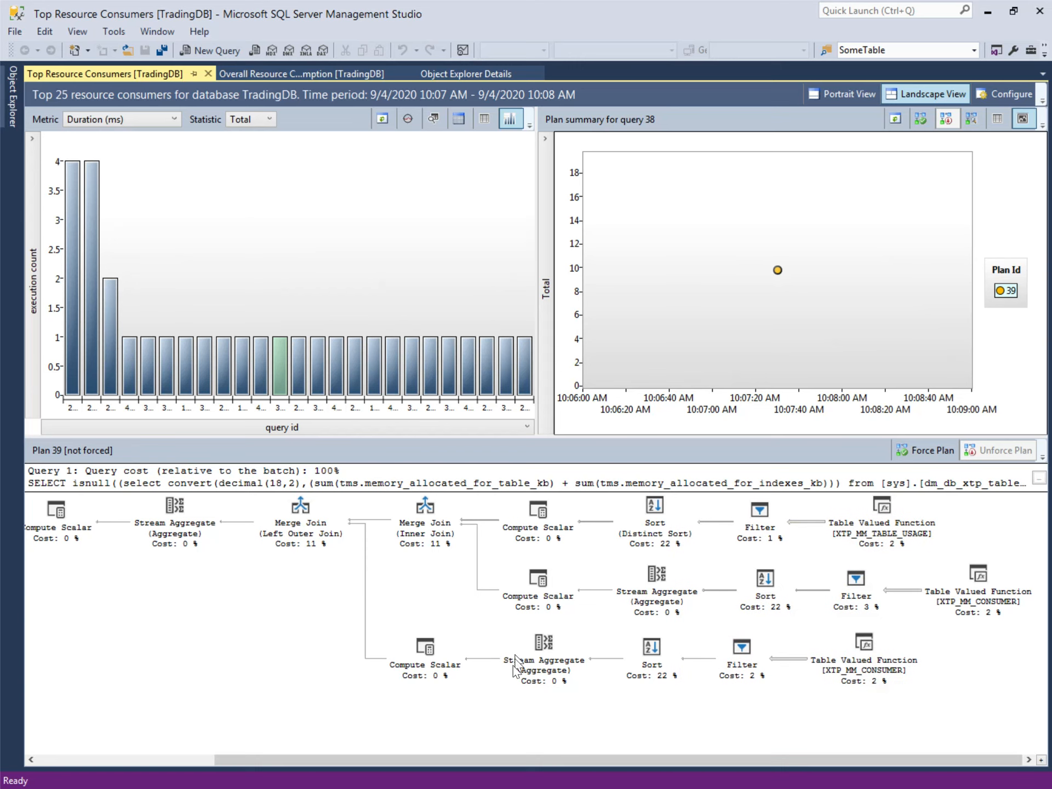
pyautogui.moveTo(491, 762); pyautogui.dragTo(318, 754)
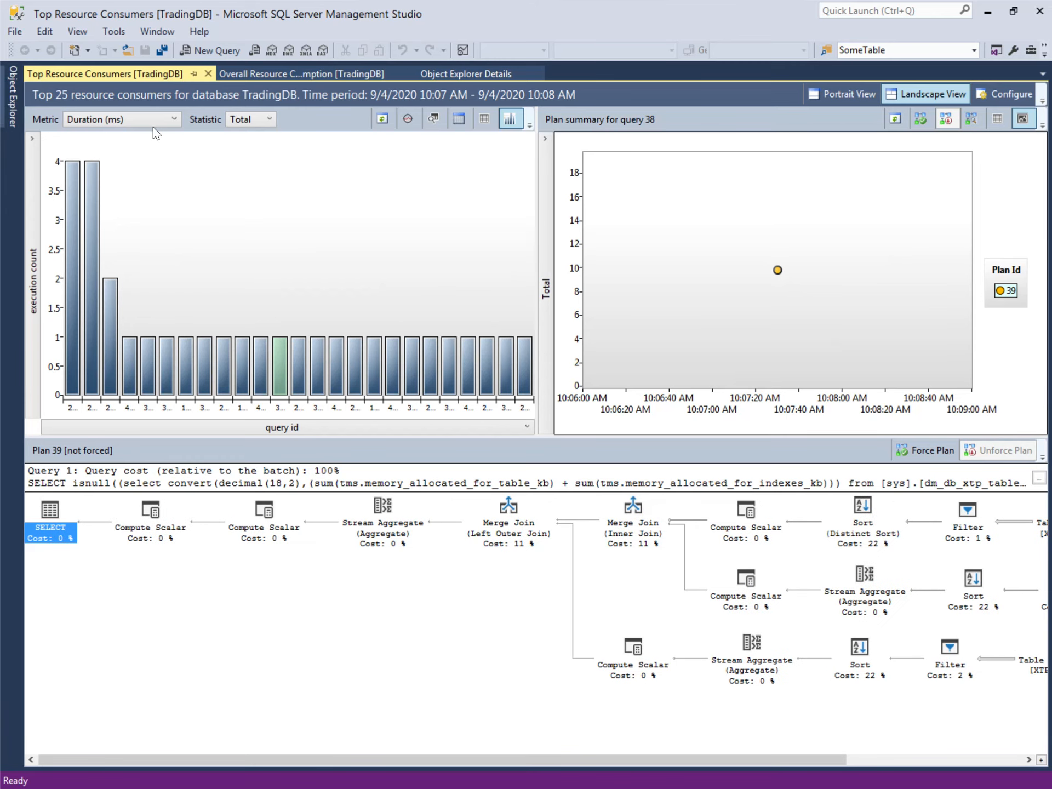
pyautogui.click(174, 118)
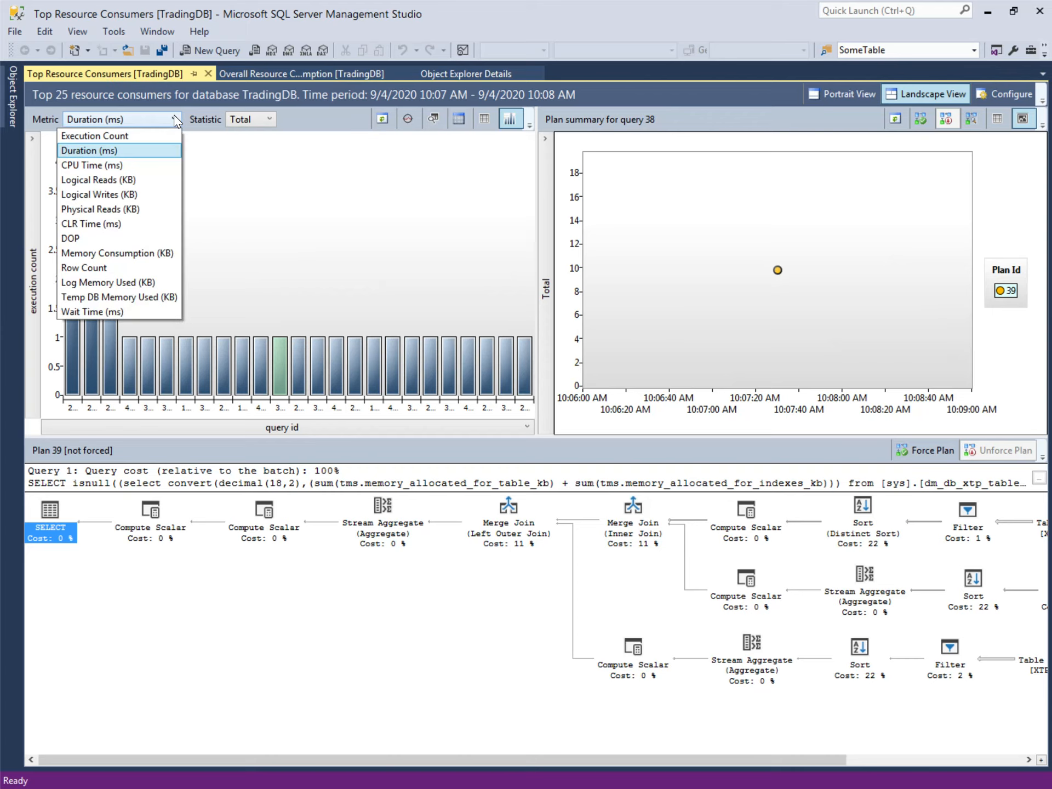
pyautogui.click(122, 183)
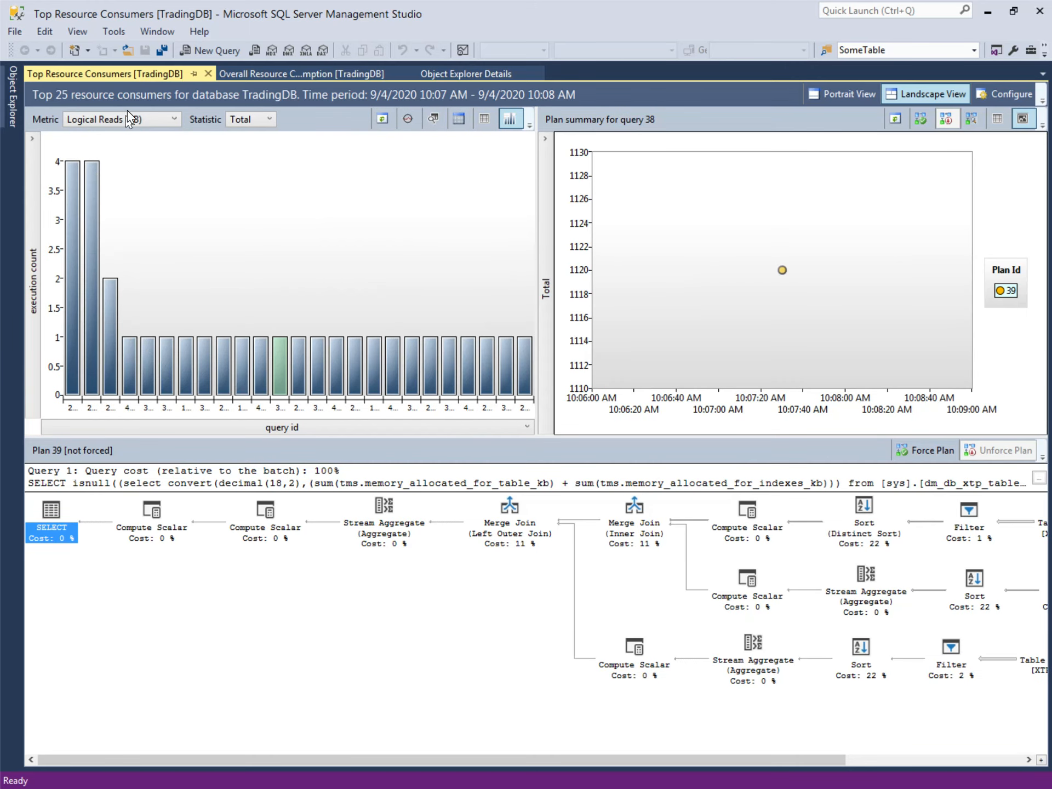
pyautogui.click(77, 361)
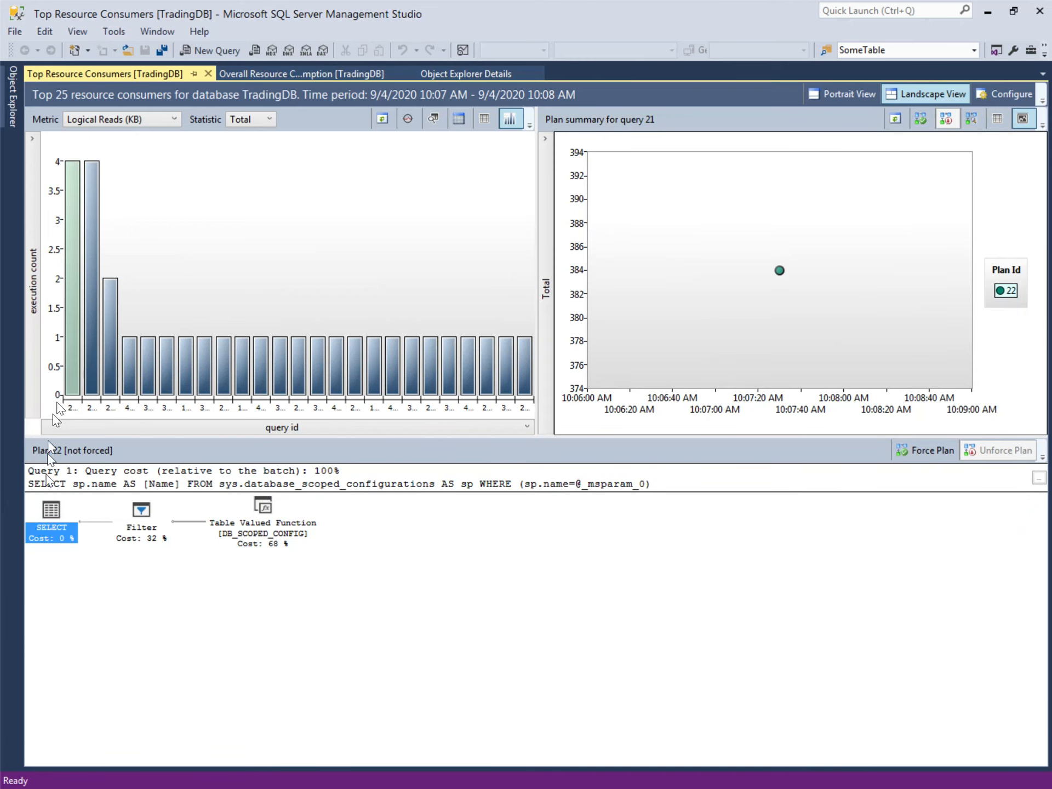
pyautogui.moveTo(68, 382)
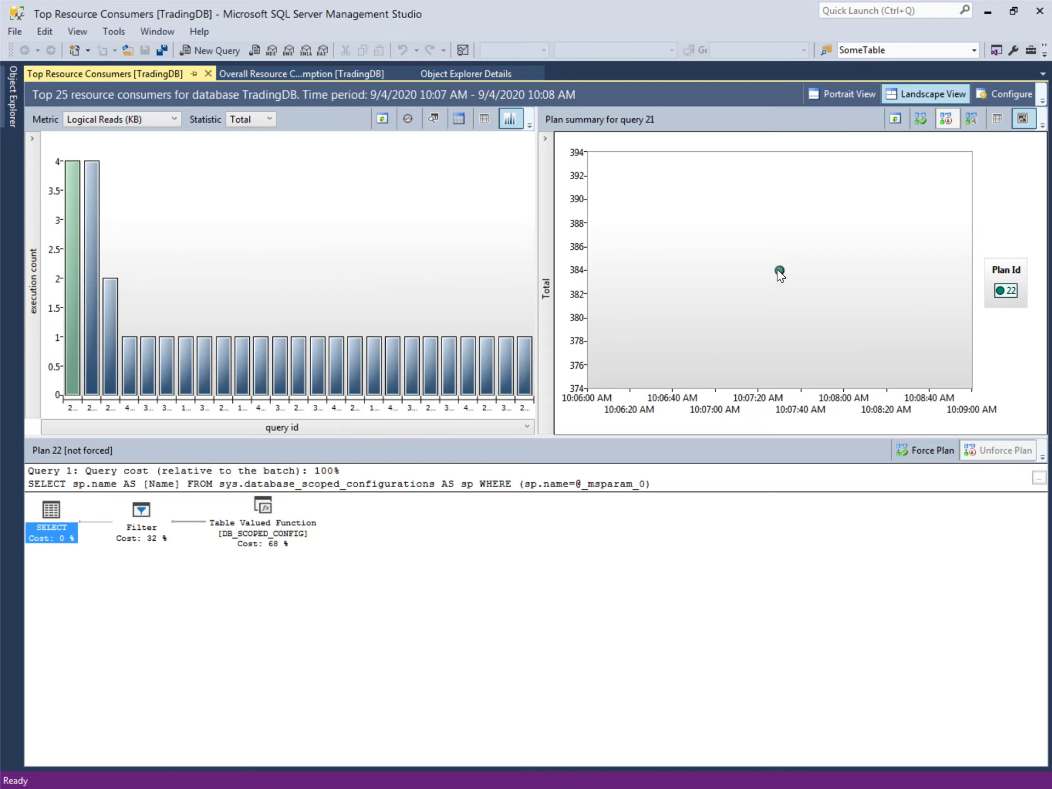
pyautogui.moveTo(778, 270)
pyautogui.moveTo(169, 542)
pyautogui.moveTo(211, 515)
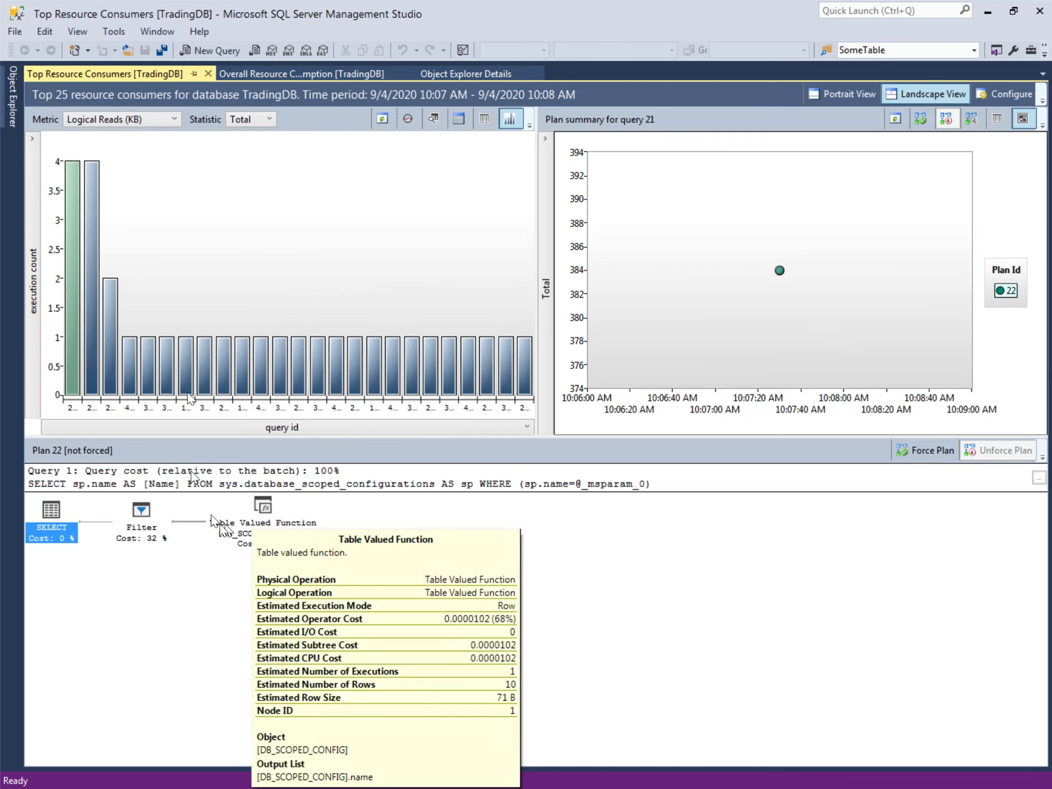
# Close both resource consumption reports and open Top Resource Consuming Queries from TradingDB's Query Store.
pyautogui.click(208, 74)
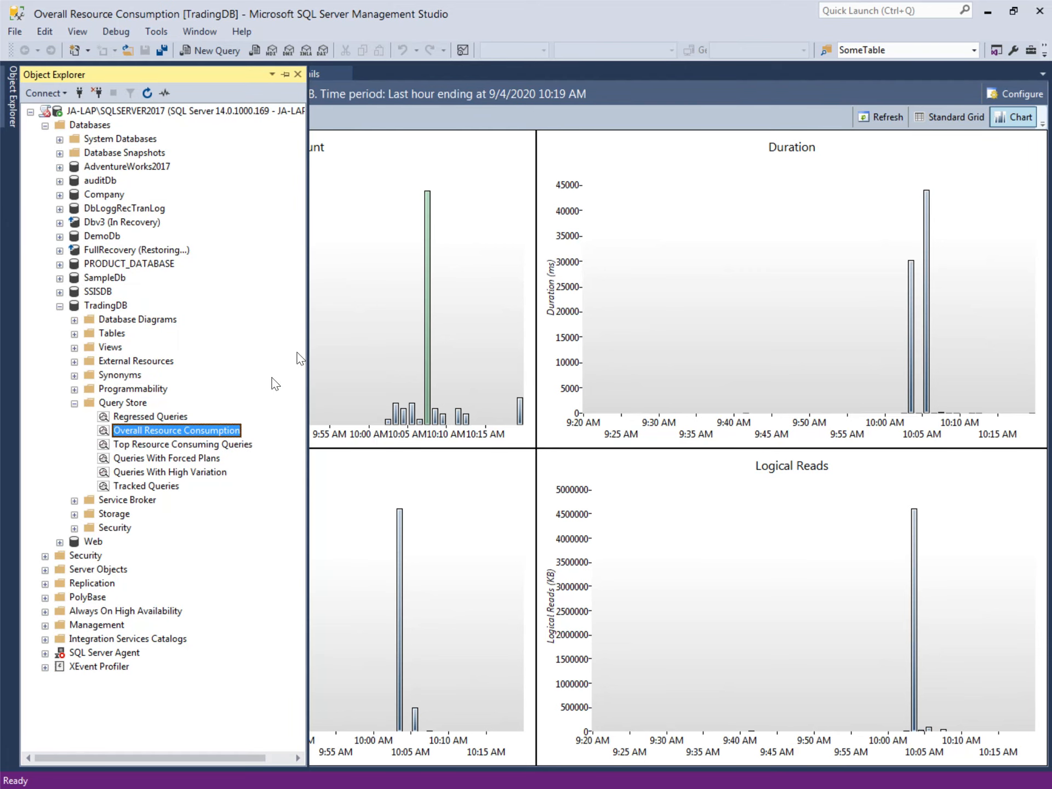
pyautogui.click(335, 273)
pyautogui.click(217, 76)
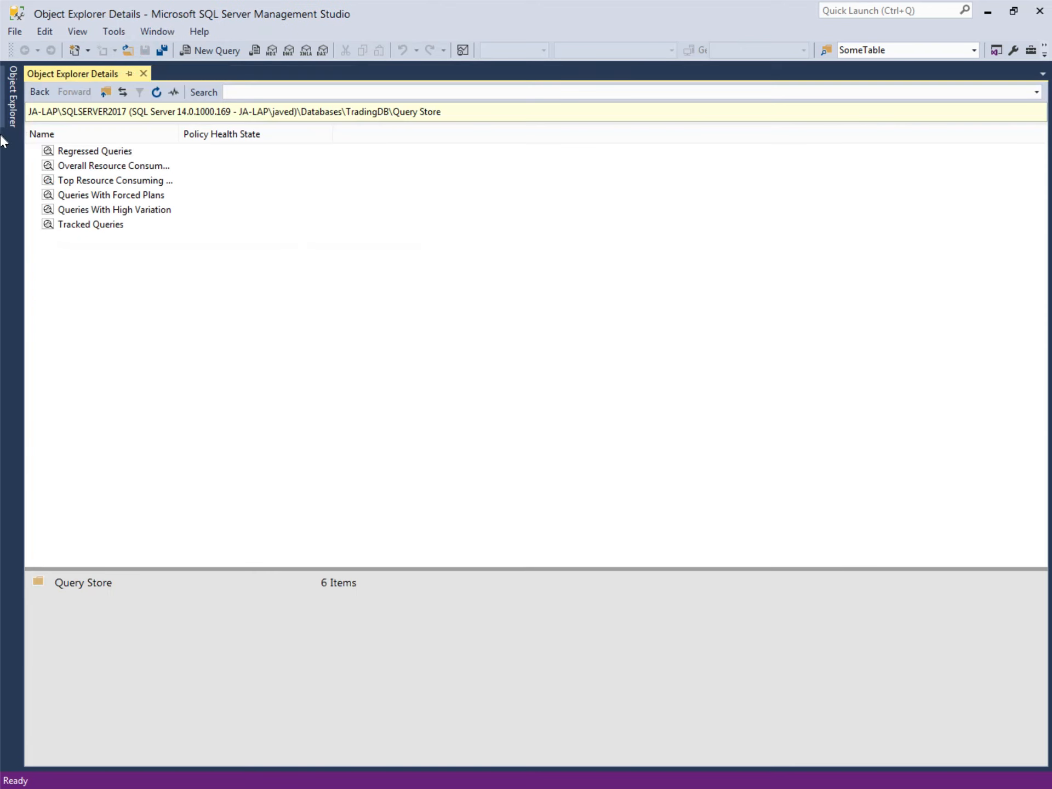
pyautogui.click(15, 113)
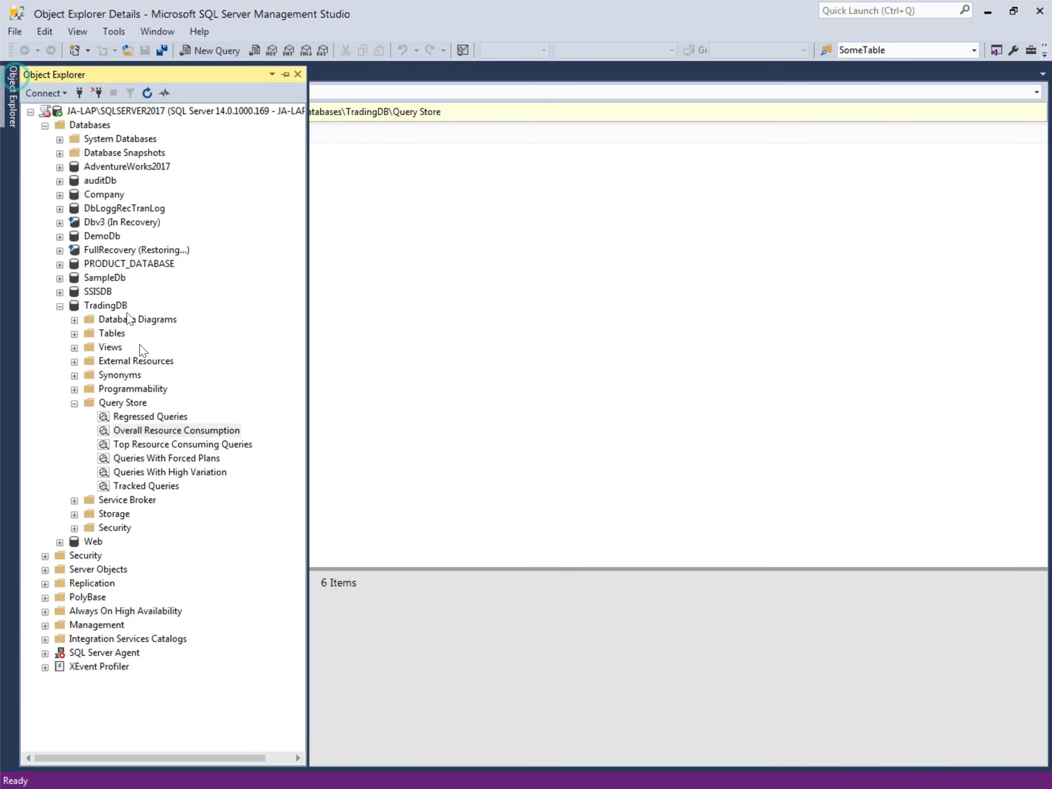
pyautogui.click(179, 447)
pyautogui.doubleClick(179, 447)
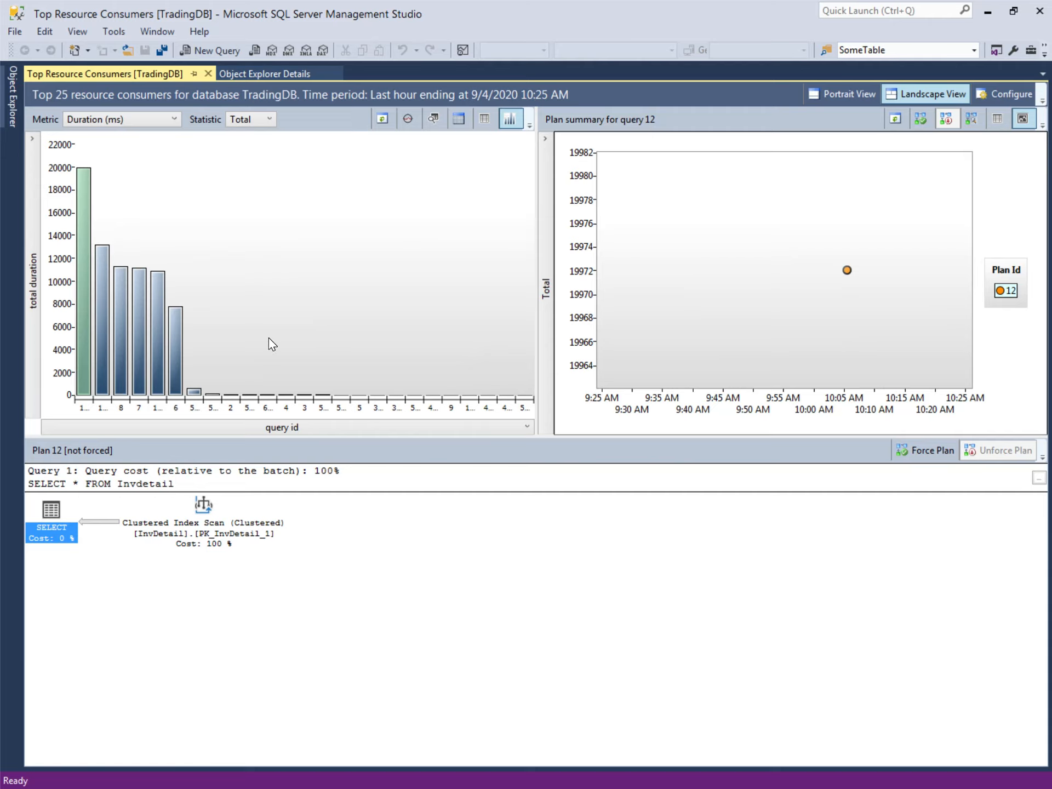
# Review the report's time interval options and limit the returned results to the top 5 consumers.
pyautogui.moveTo(86, 223)
pyautogui.click(1013, 94)
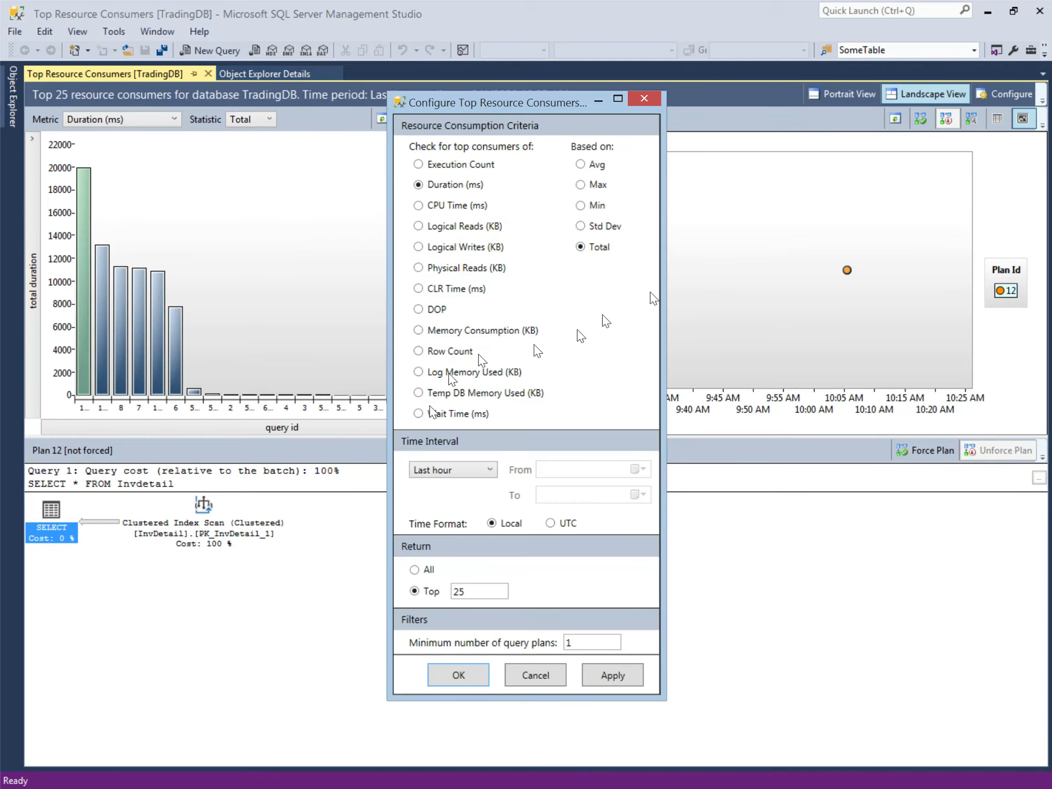
pyautogui.moveTo(500, 103); pyautogui.dragTo(523, 91)
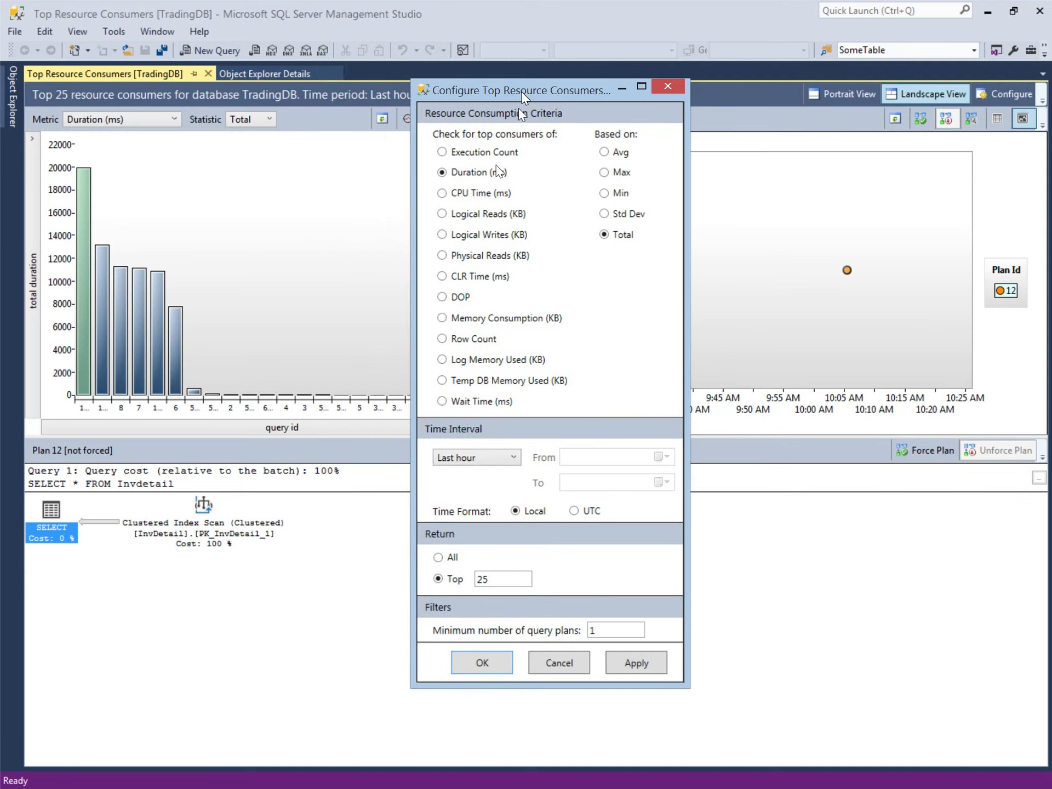
pyautogui.click(465, 460)
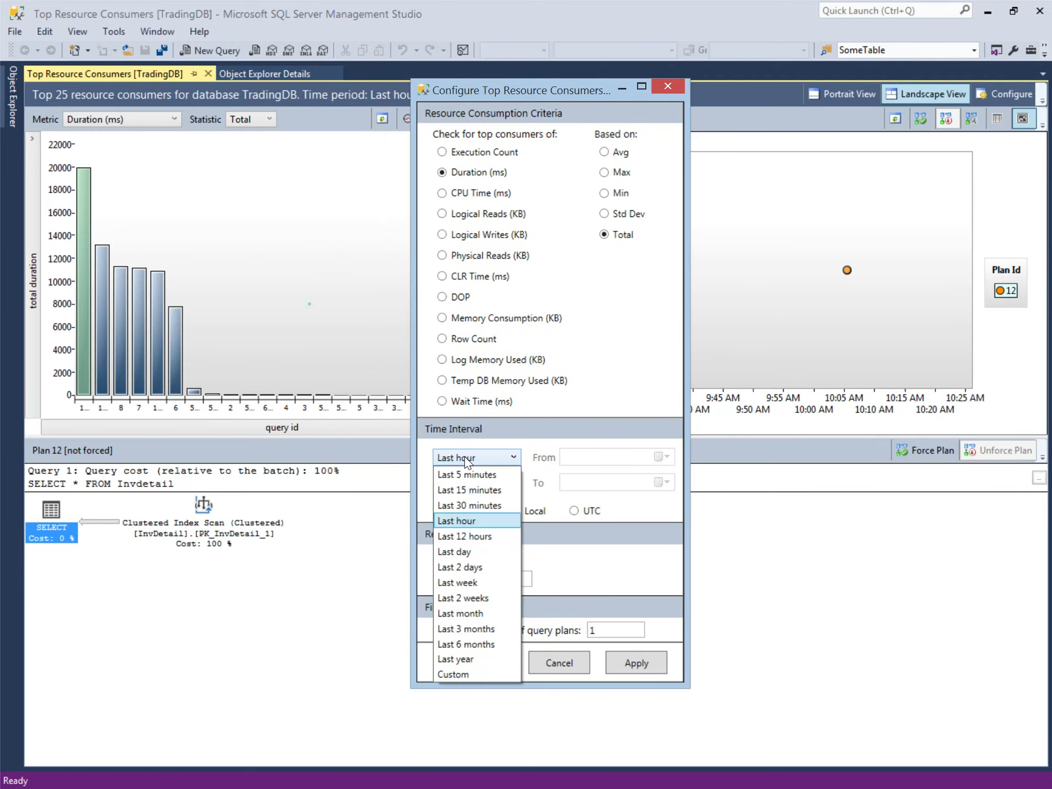
pyautogui.click(464, 459)
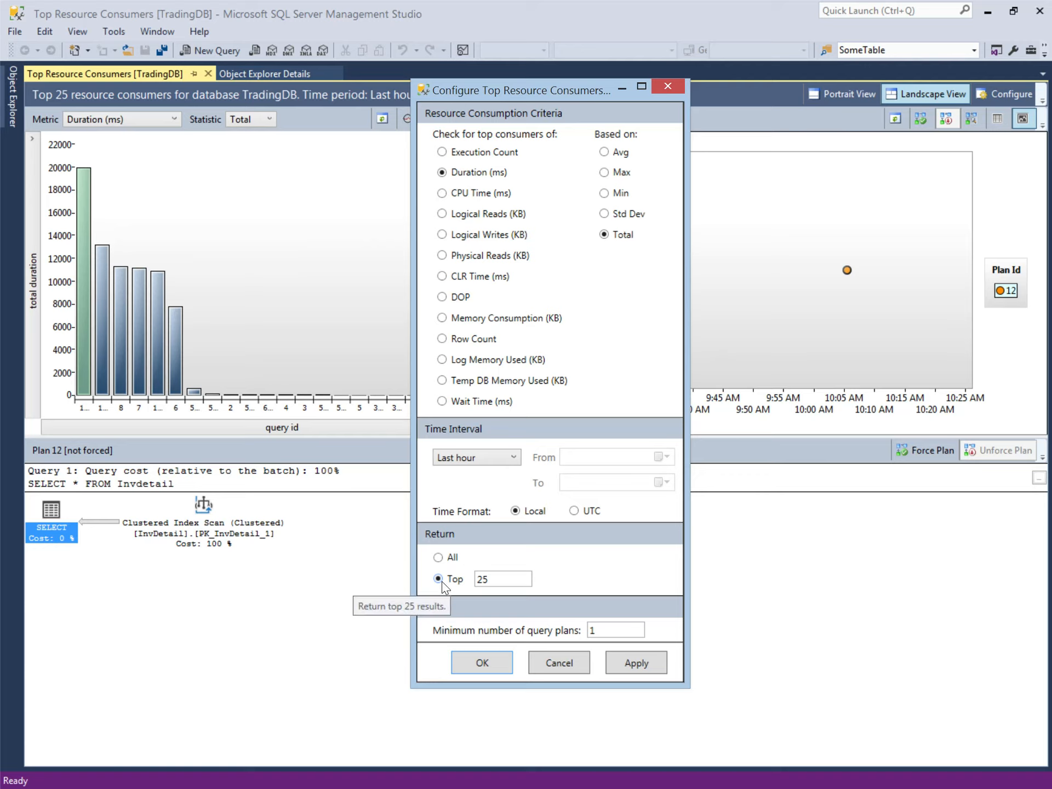
pyautogui.doubleClick(485, 579)
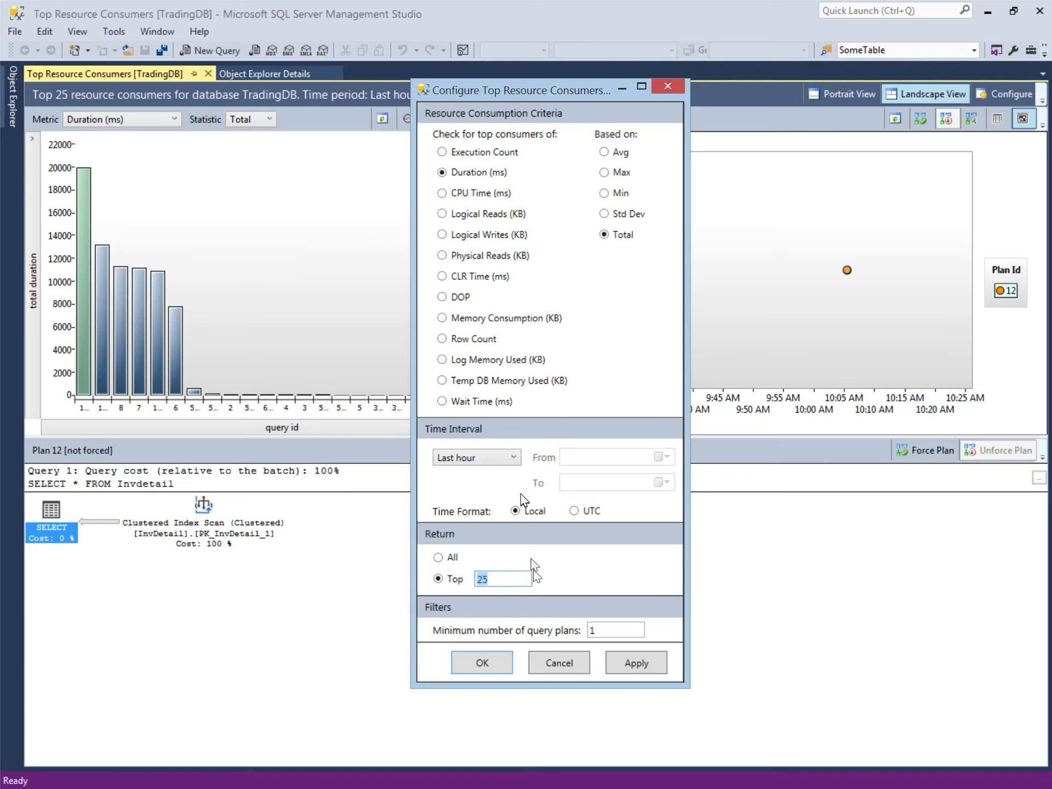
pyautogui.write('5')
pyautogui.click(633, 662)
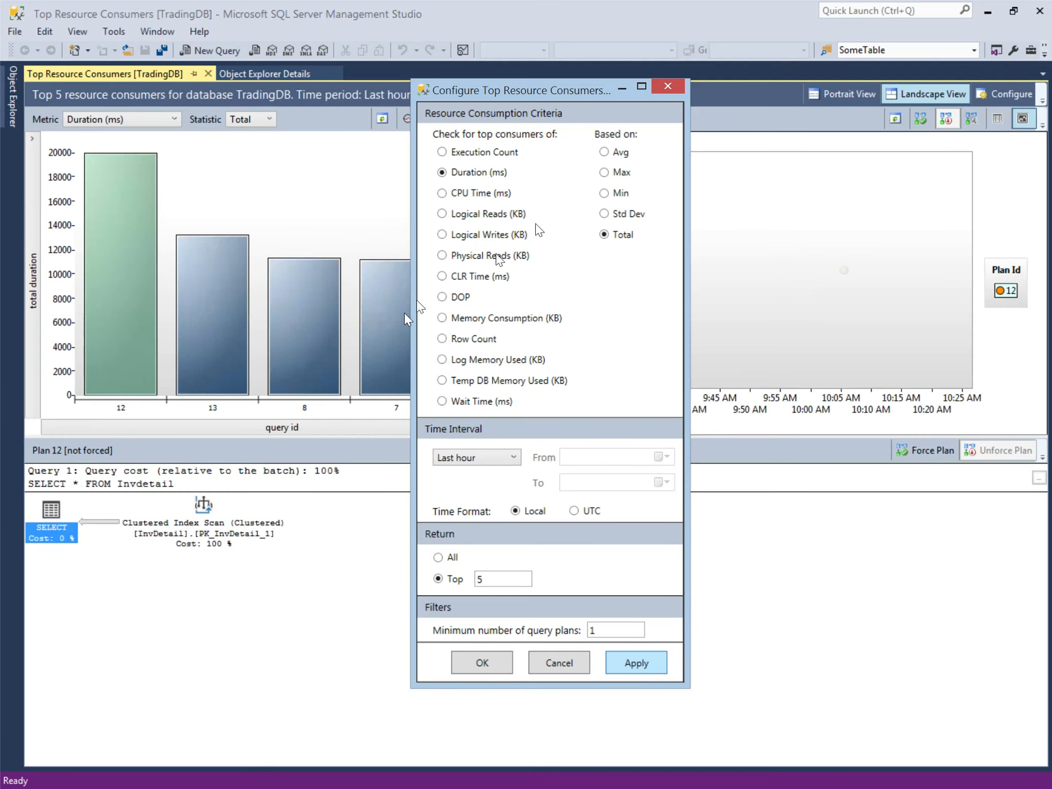
pyautogui.moveTo(567, 91); pyautogui.dragTo(682, 232)
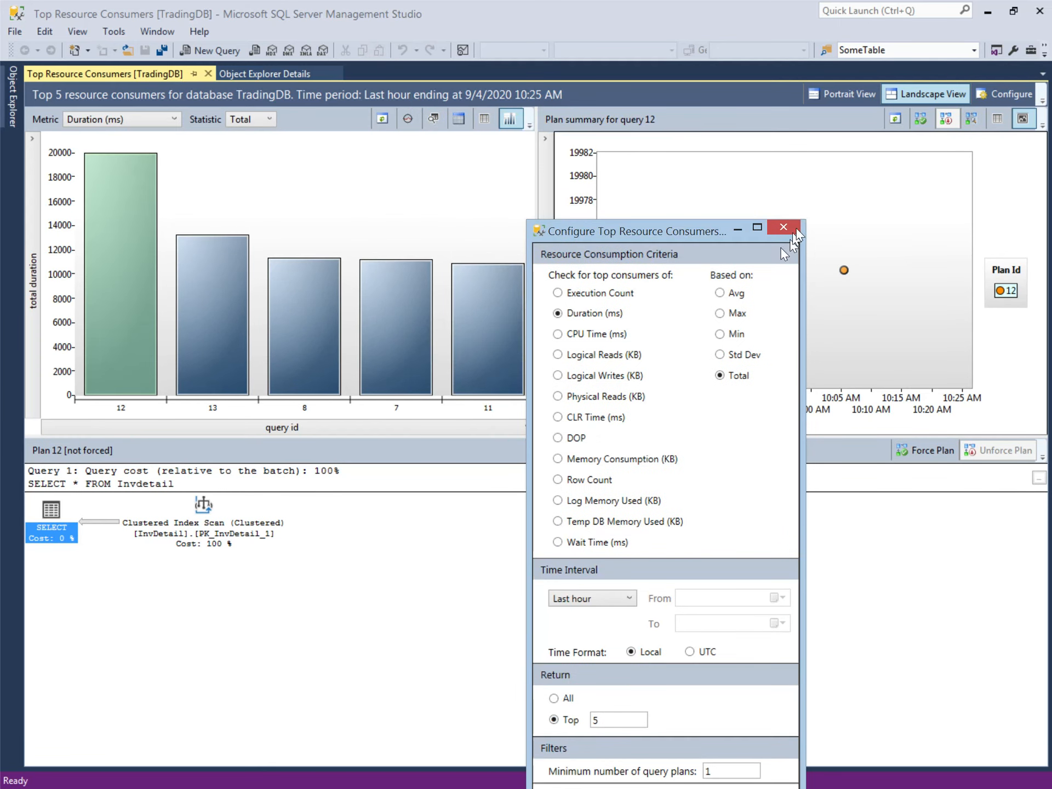
pyautogui.click(526, 148)
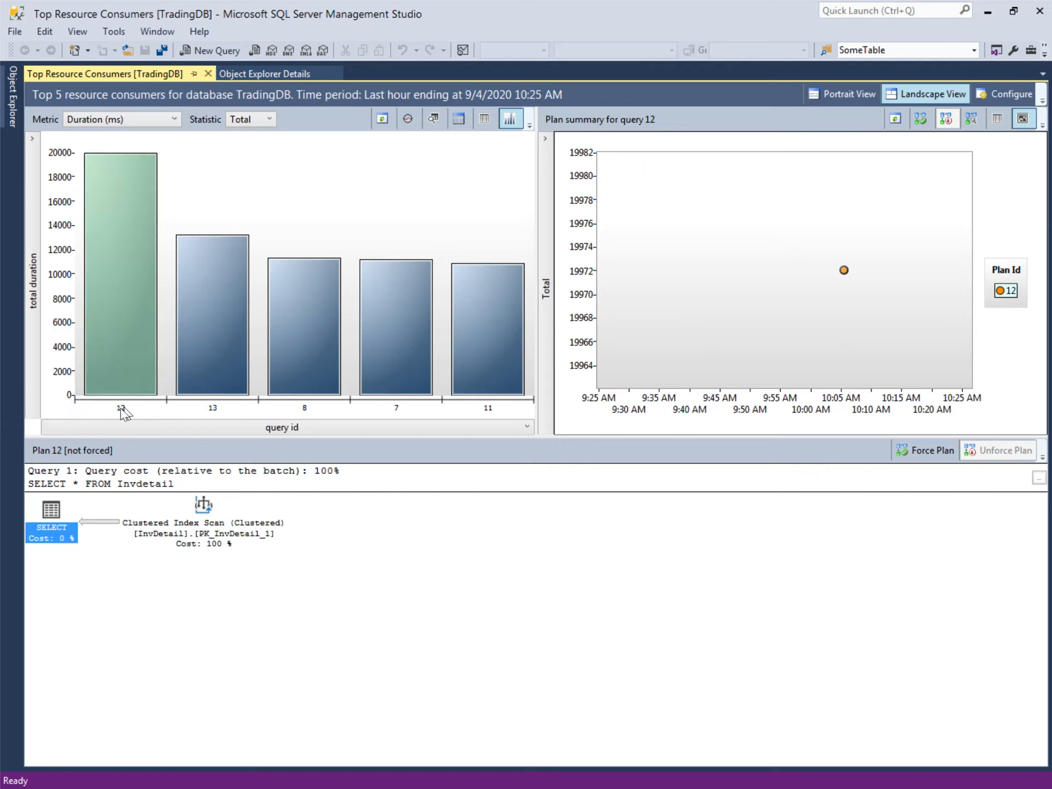
# Inspect the duration details of queries 12 and 13, and display the execution plan of query 13.
pyautogui.moveTo(106, 349)
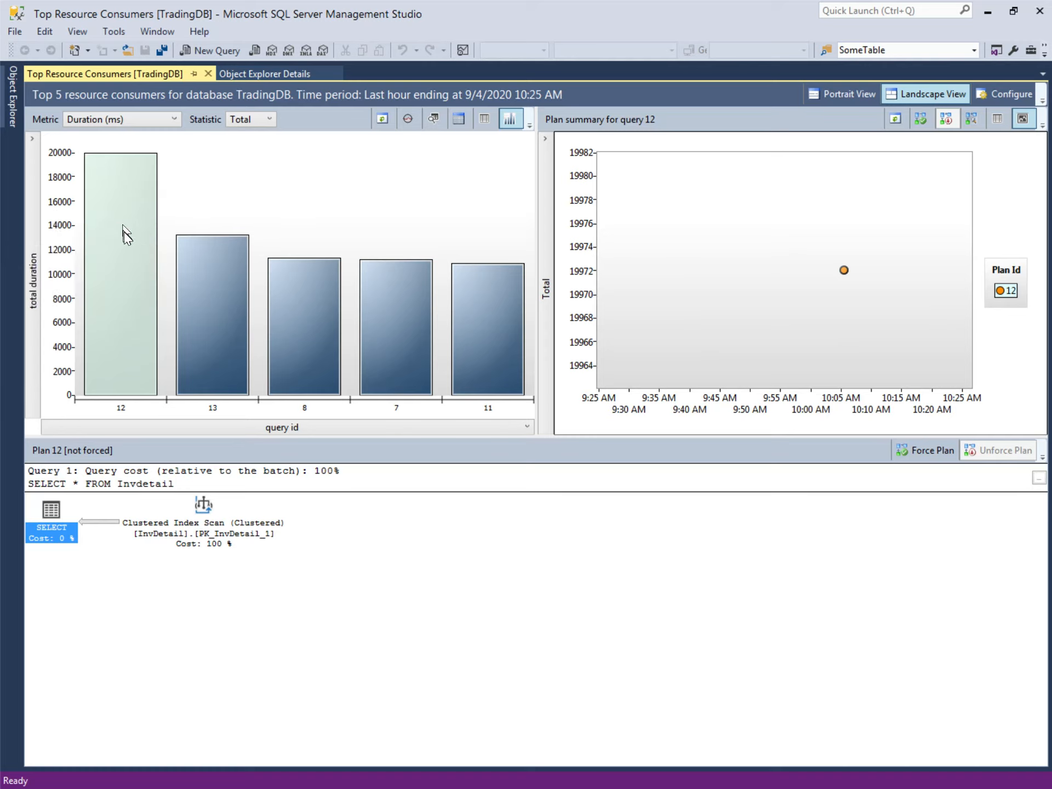
pyautogui.moveTo(219, 341)
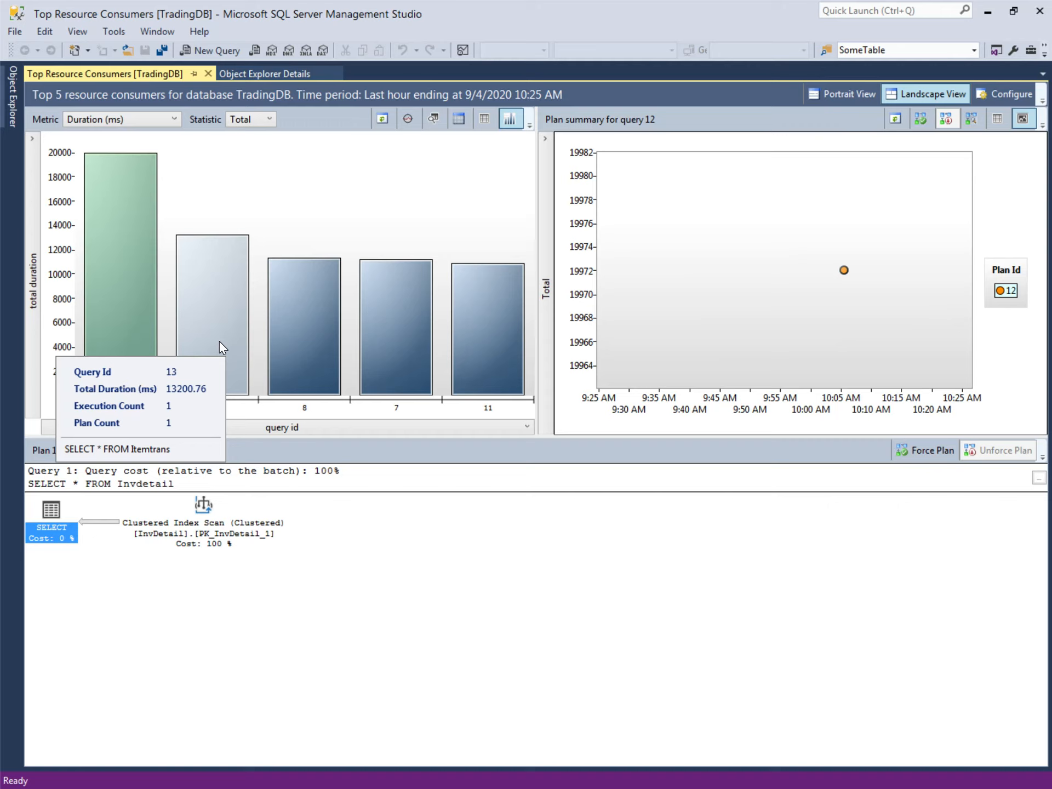
pyautogui.click(219, 341)
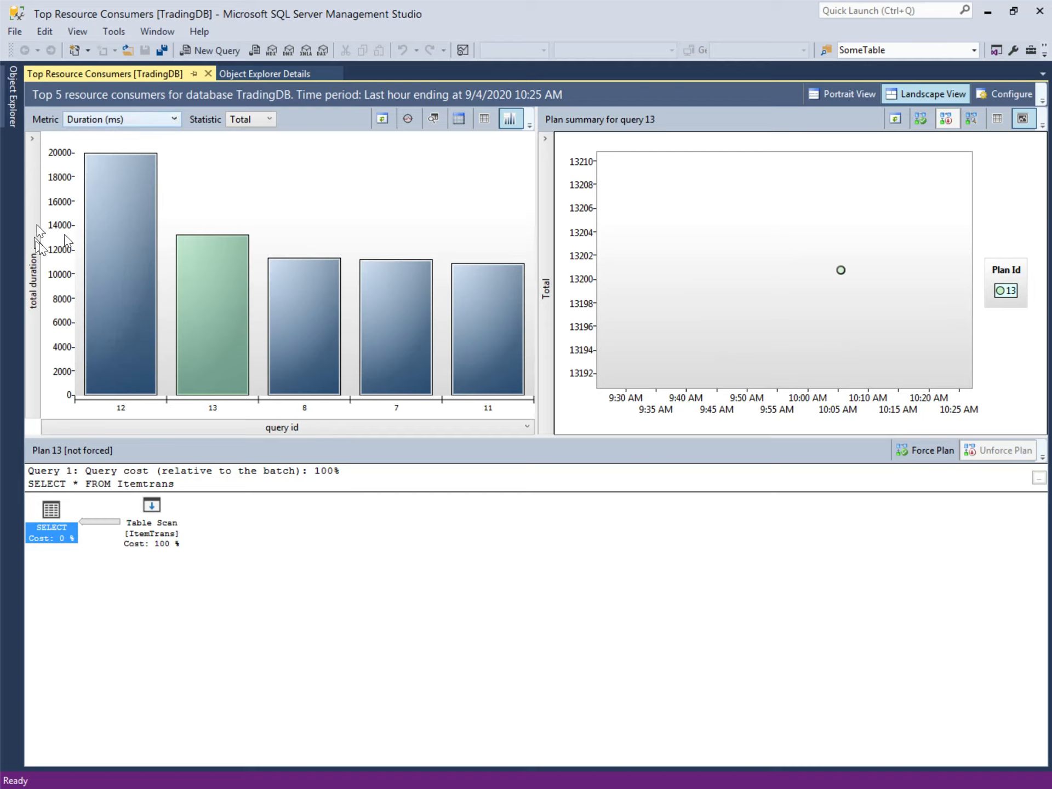
# Rank the top consumers by Logical Reads (KB) and inspect the details of query 8, which inserts into ItemTrans.
pyautogui.click(174, 120)
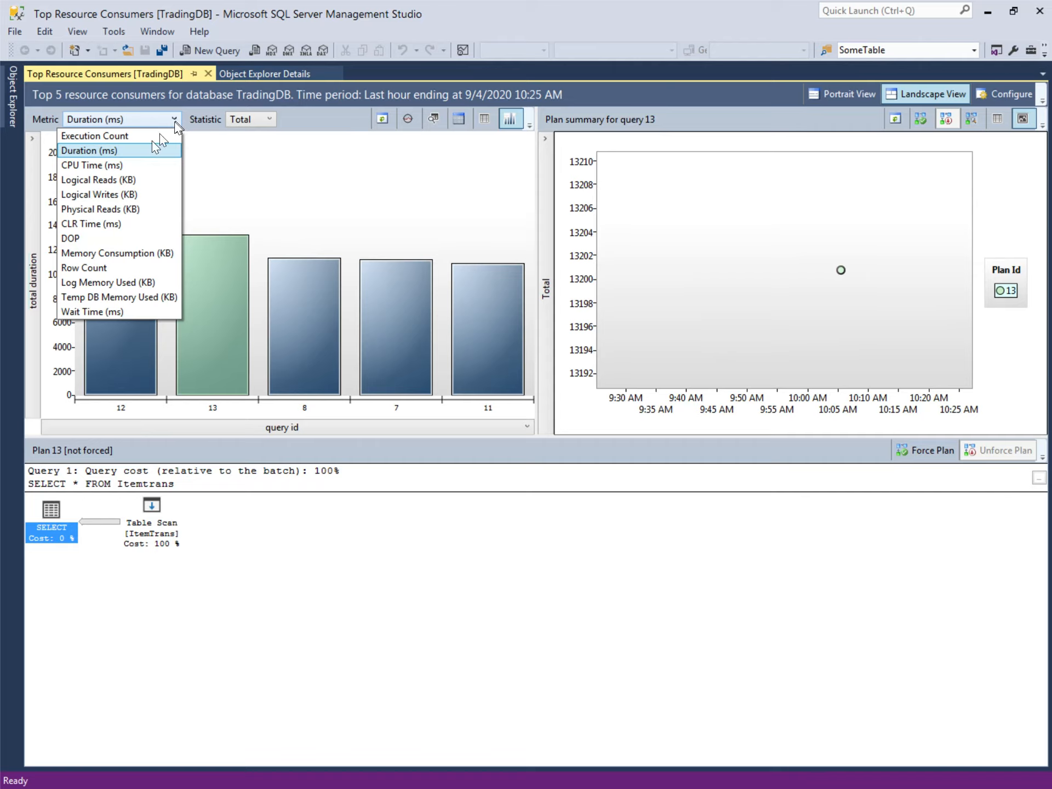
pyautogui.click(126, 181)
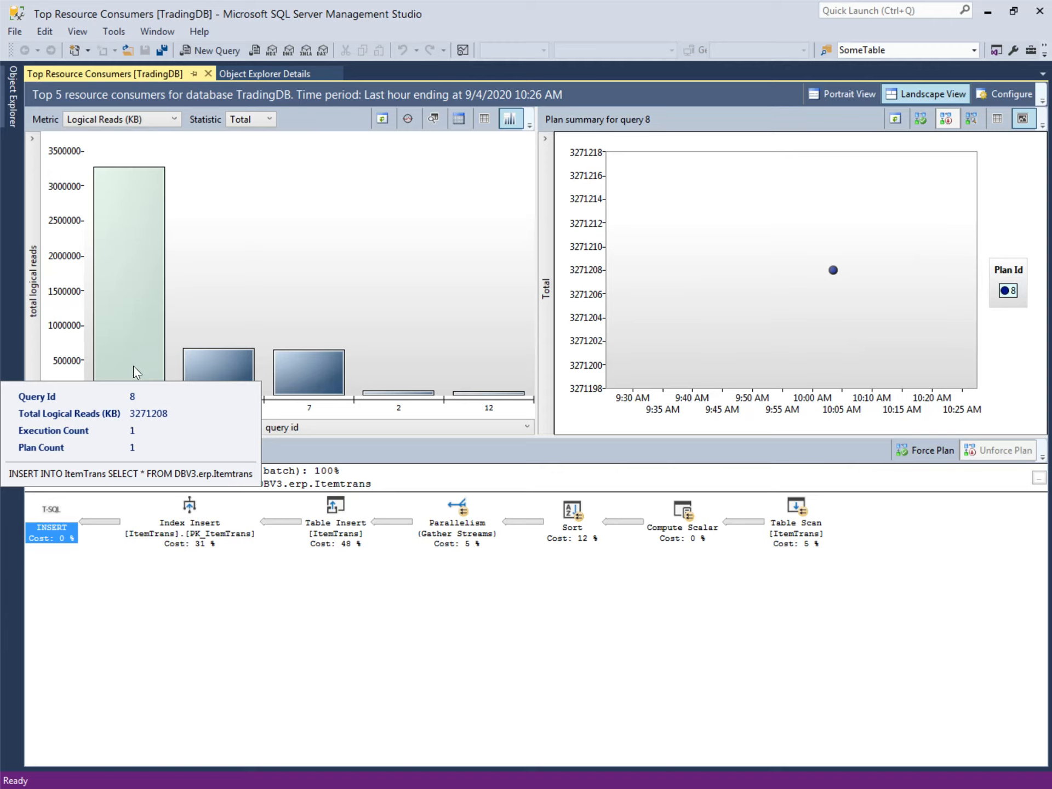
pyautogui.click(133, 366)
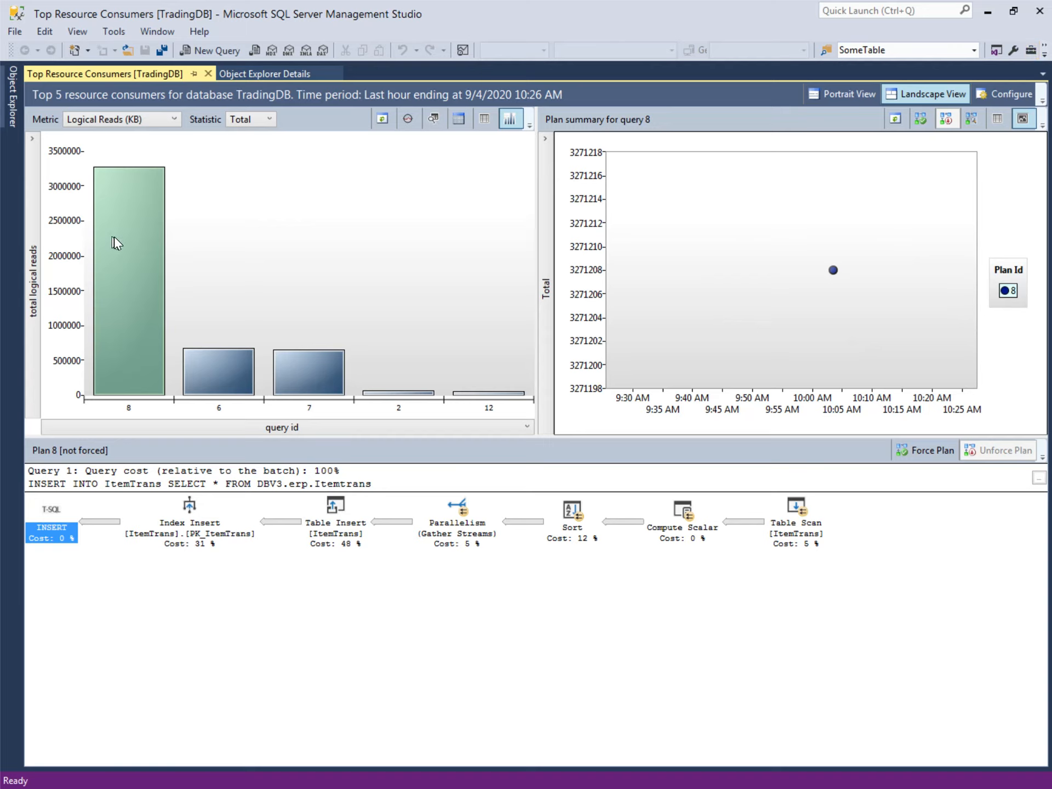
pyautogui.moveTo(123, 225)
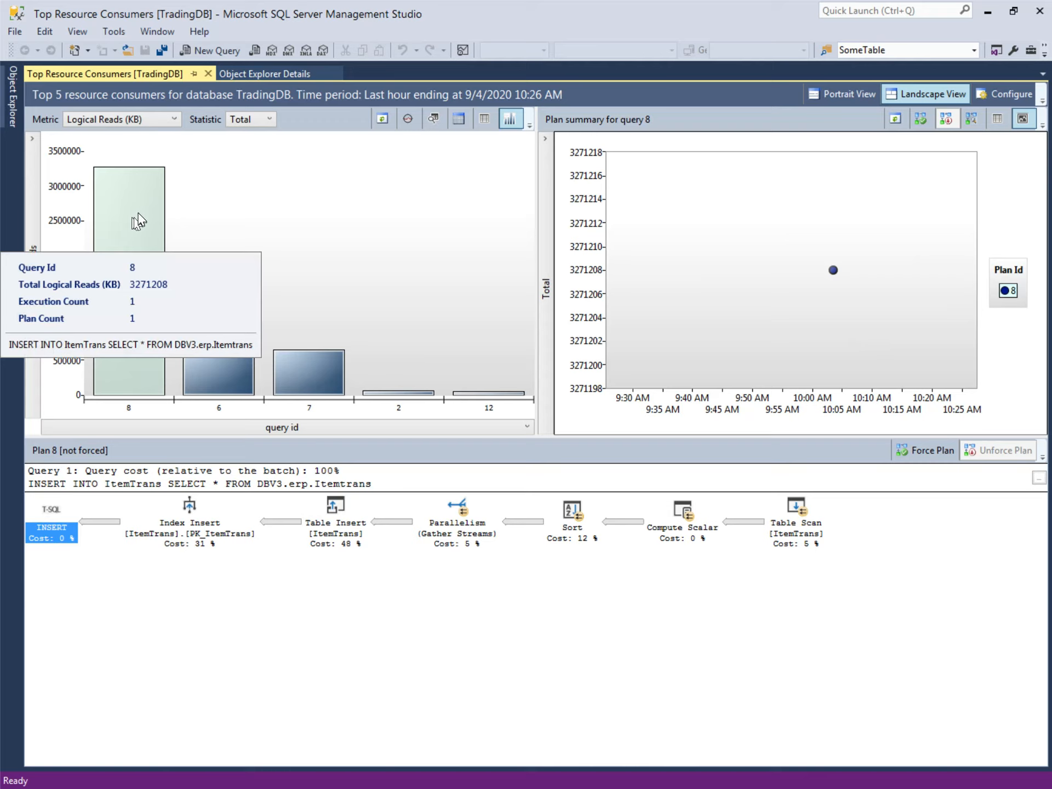
# Set the metric to DOP and inspect several execution interval points in the plan summary for query 55.
pyautogui.click(174, 123)
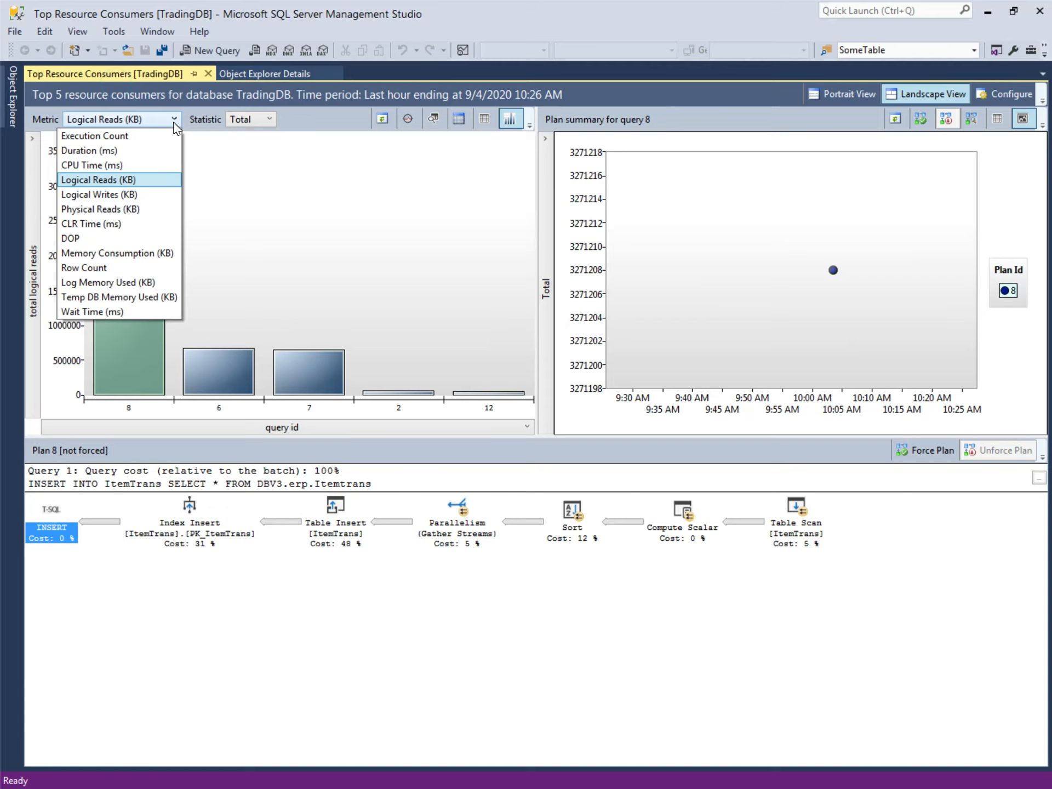
pyautogui.click(86, 239)
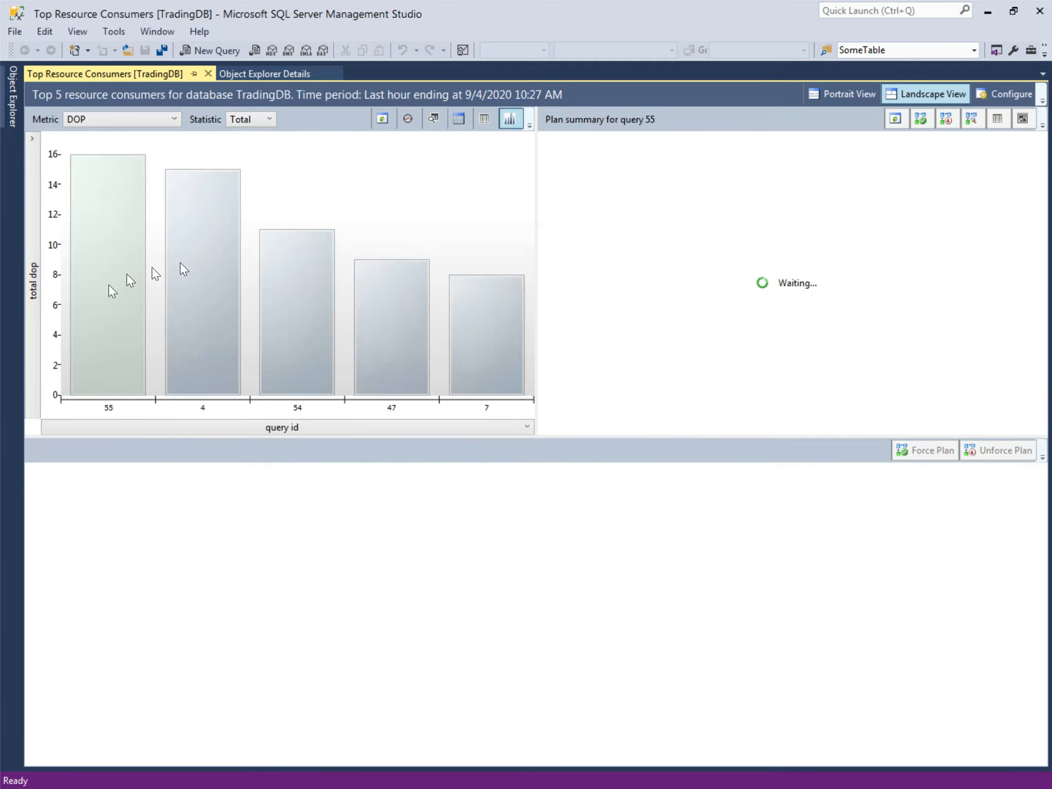
pyautogui.moveTo(103, 365)
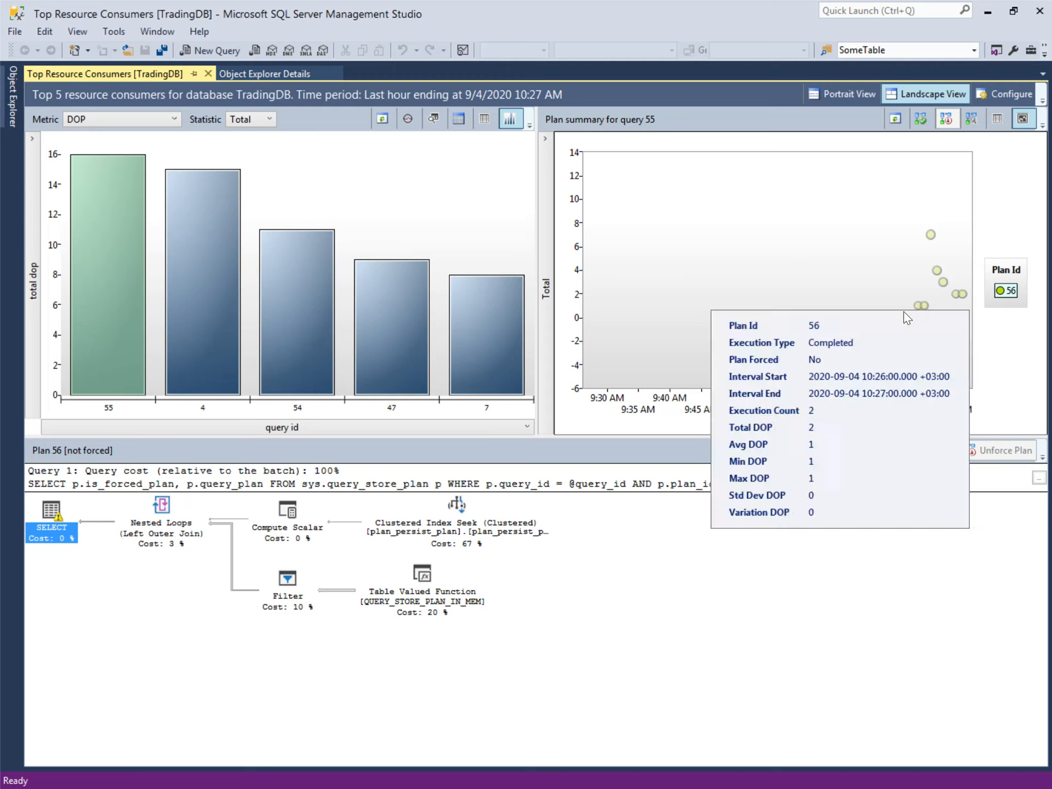
pyautogui.moveTo(926, 313)
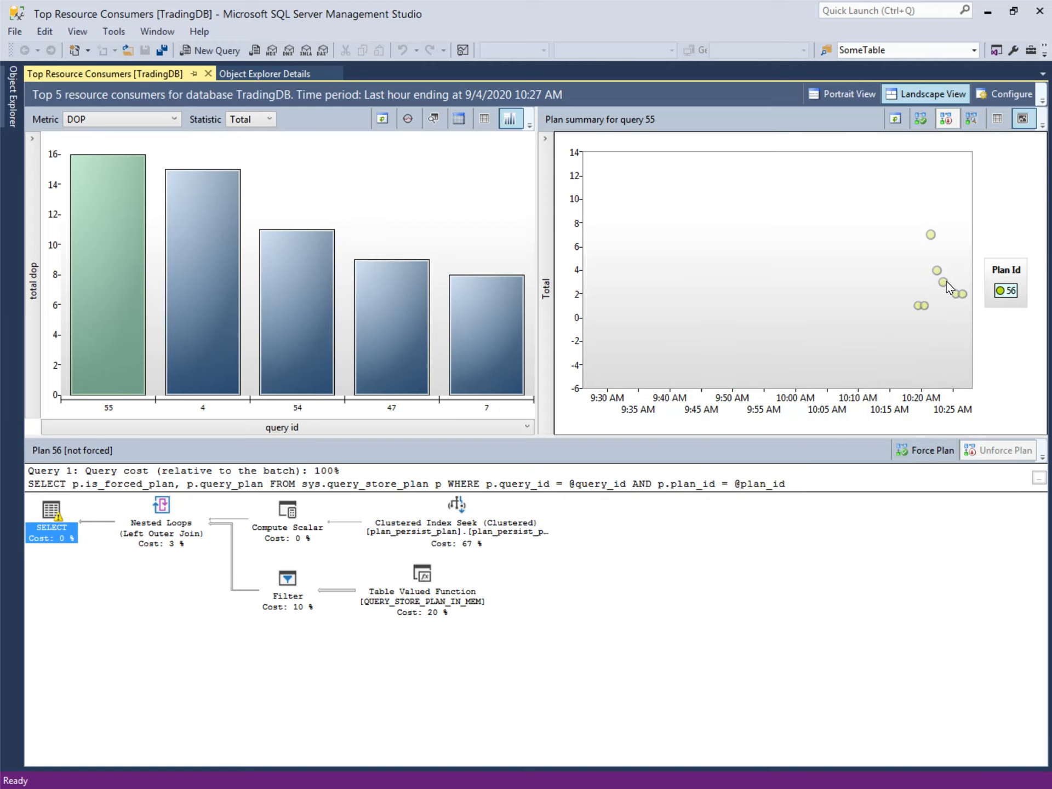
pyautogui.moveTo(946, 281)
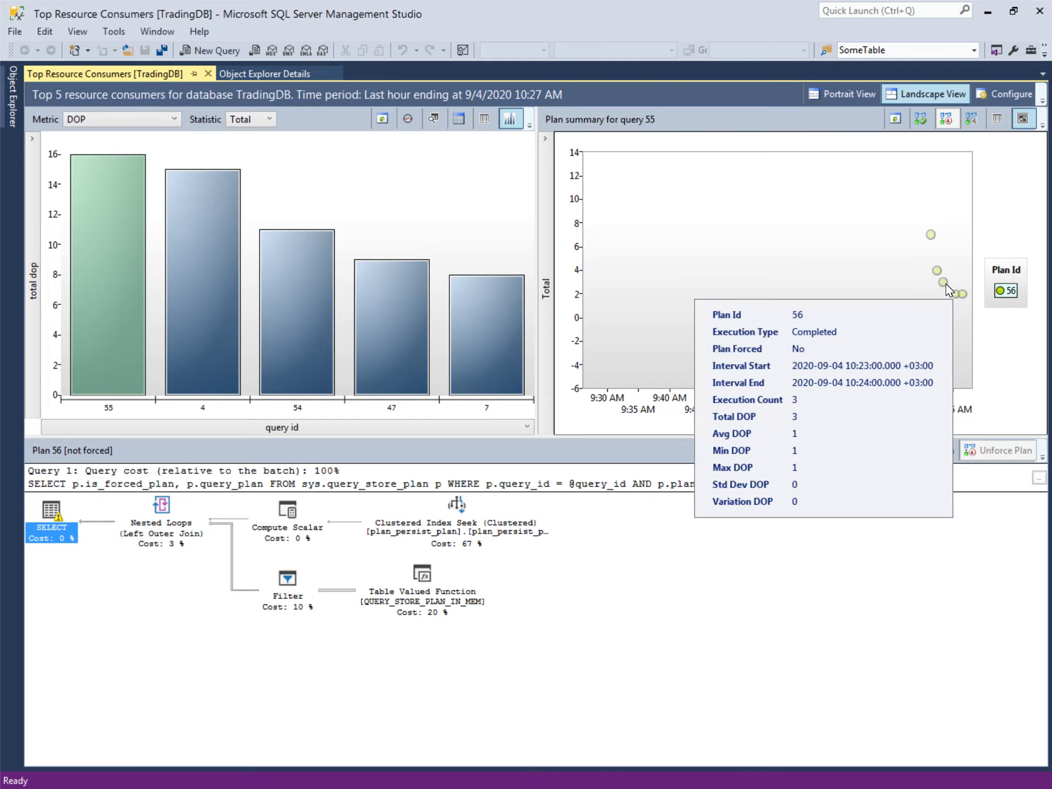
pyautogui.moveTo(932, 236)
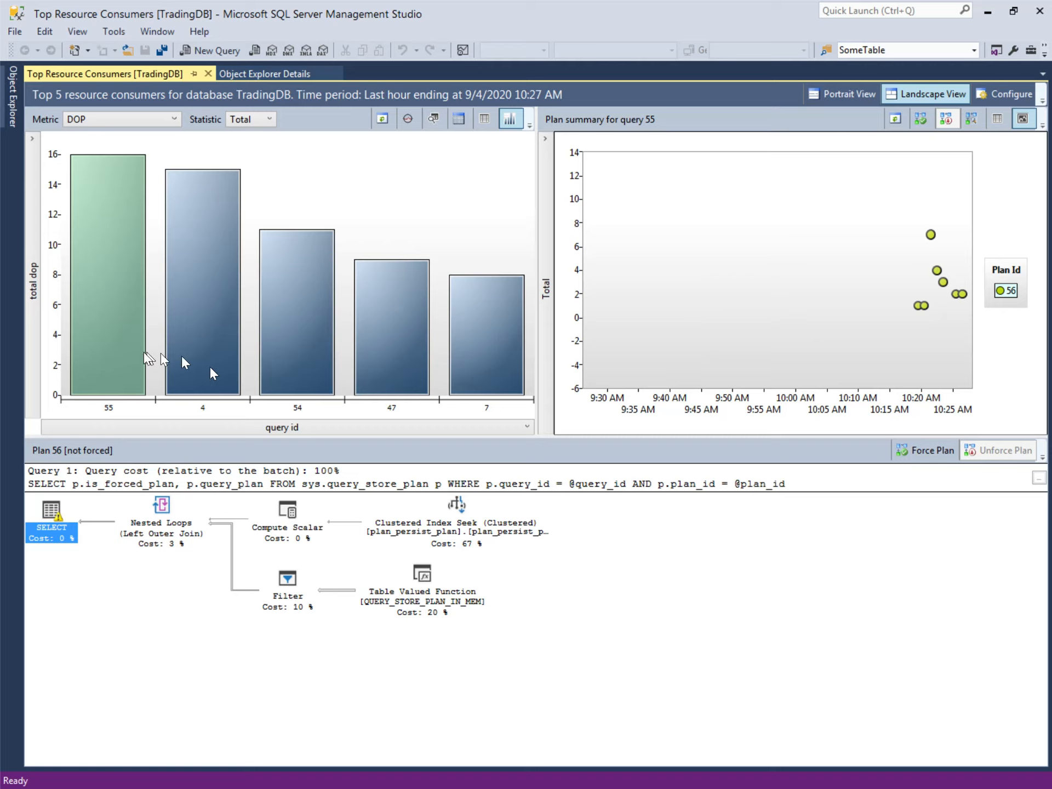
# Display the plan summary and execution plan of query 47, which selects from sys.database_query_store_options.
pyautogui.click(403, 355)
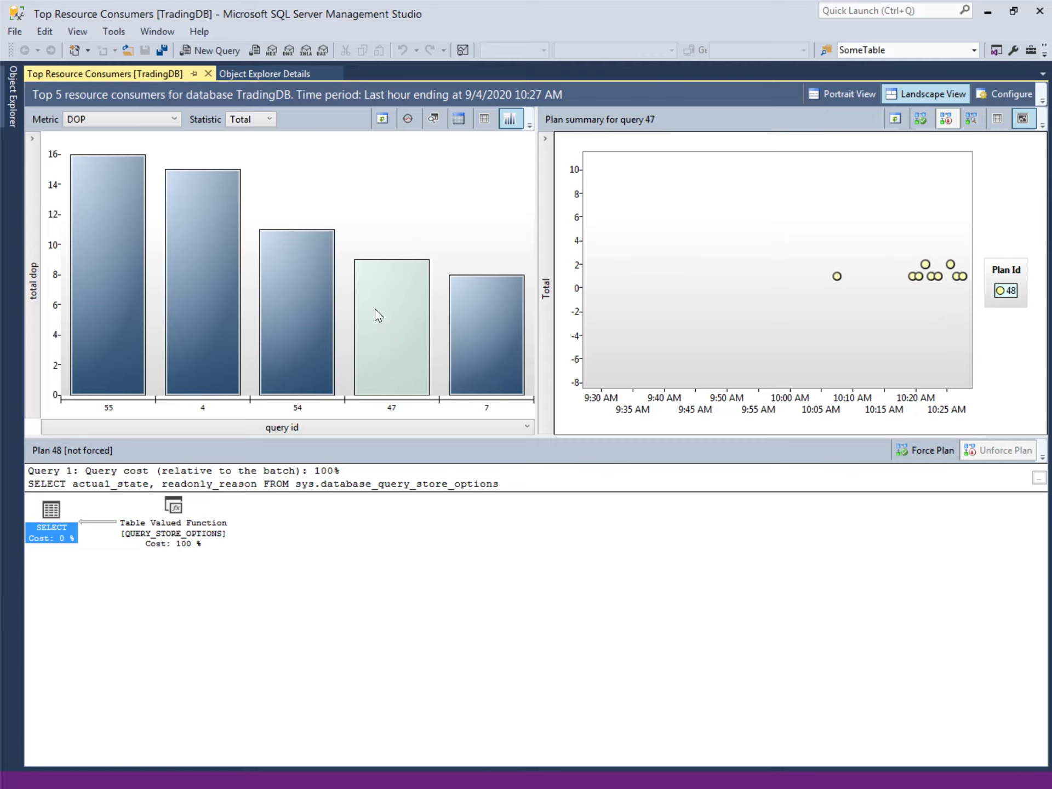
pyautogui.moveTo(375, 309)
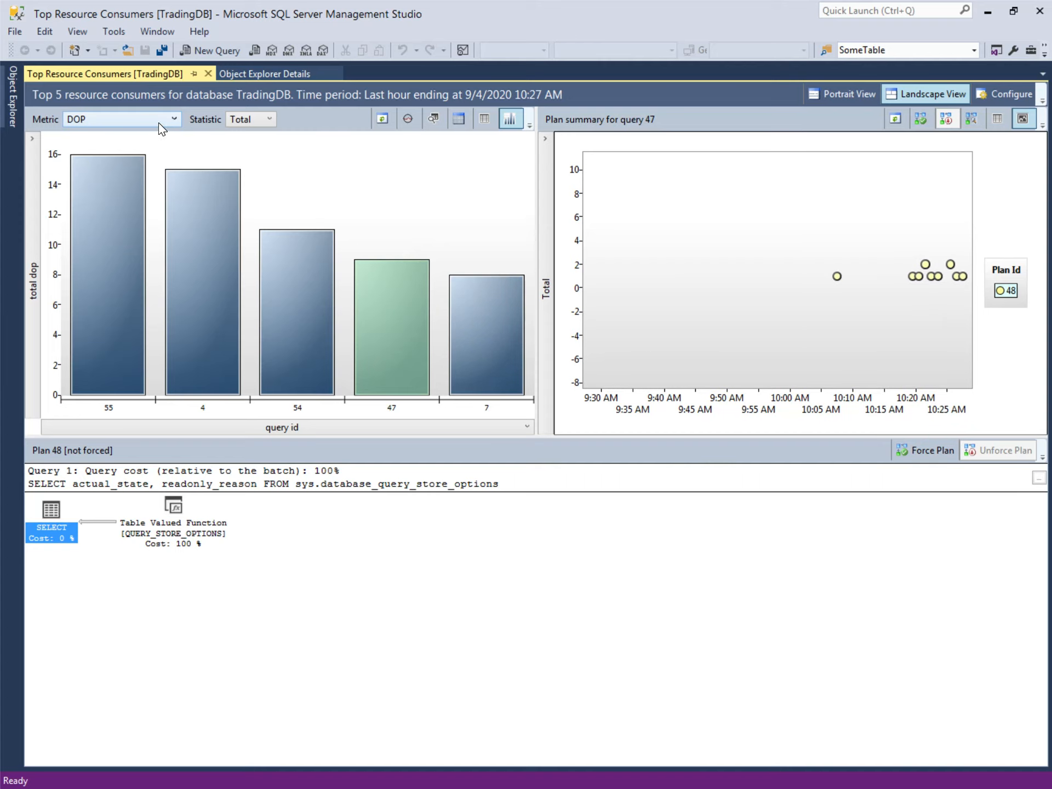
pyautogui.click(34, 291)
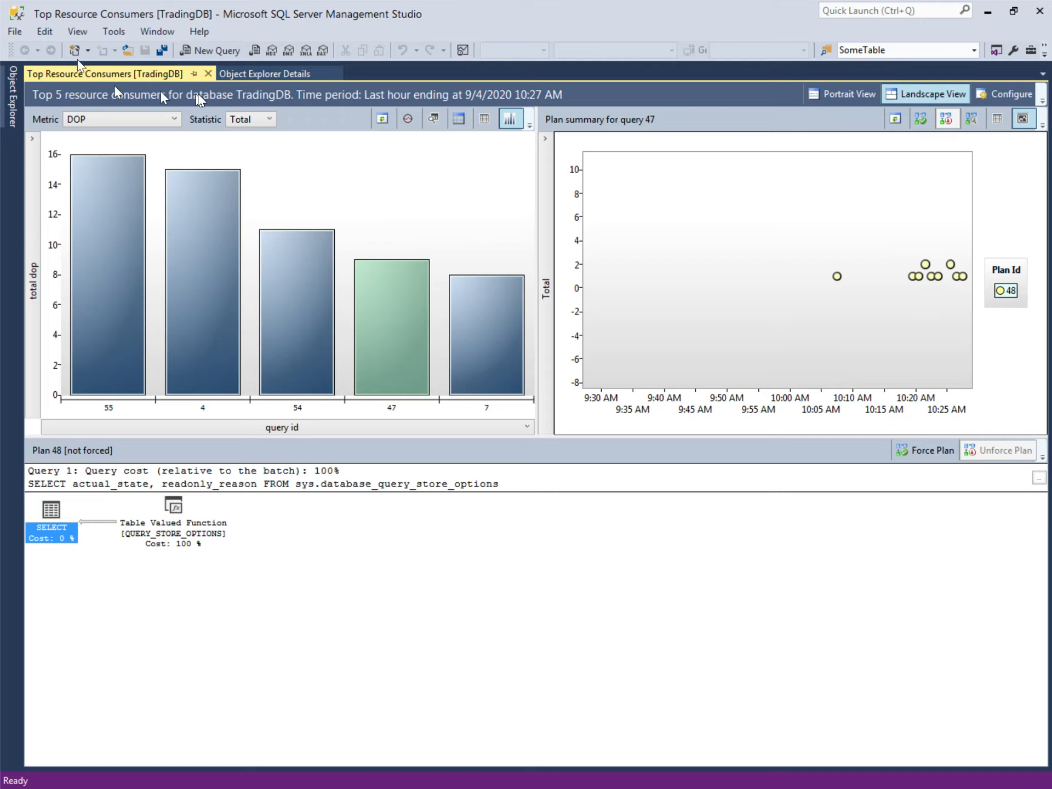
# Close the Top Resource Consumers report and open the Queries With High Variation report from TradingDB's Query Store.
pyautogui.click(207, 74)
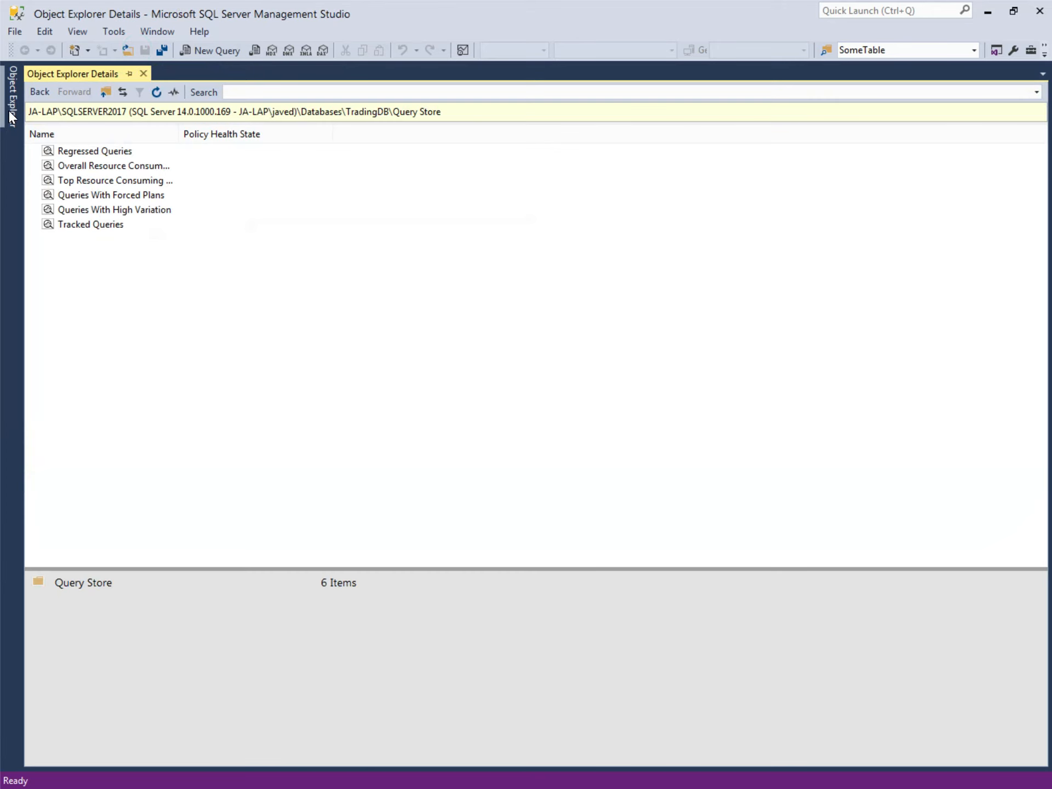
pyautogui.click(11, 114)
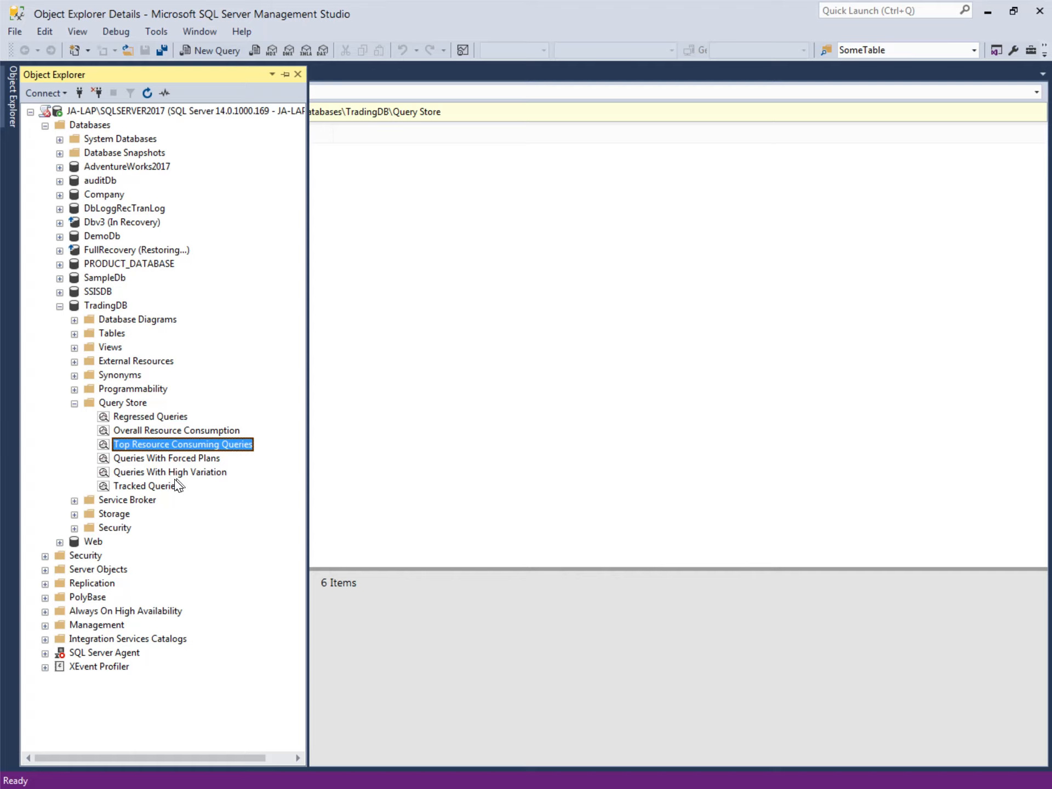
pyautogui.click(174, 476)
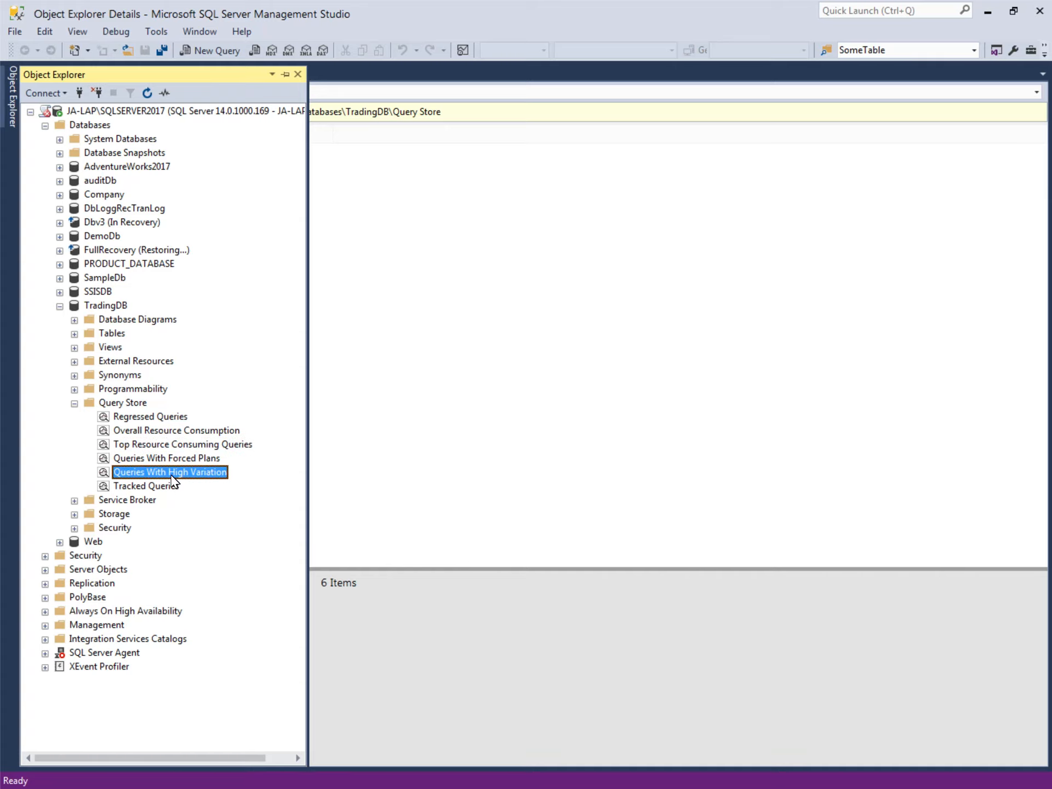
pyautogui.doubleClick(174, 474)
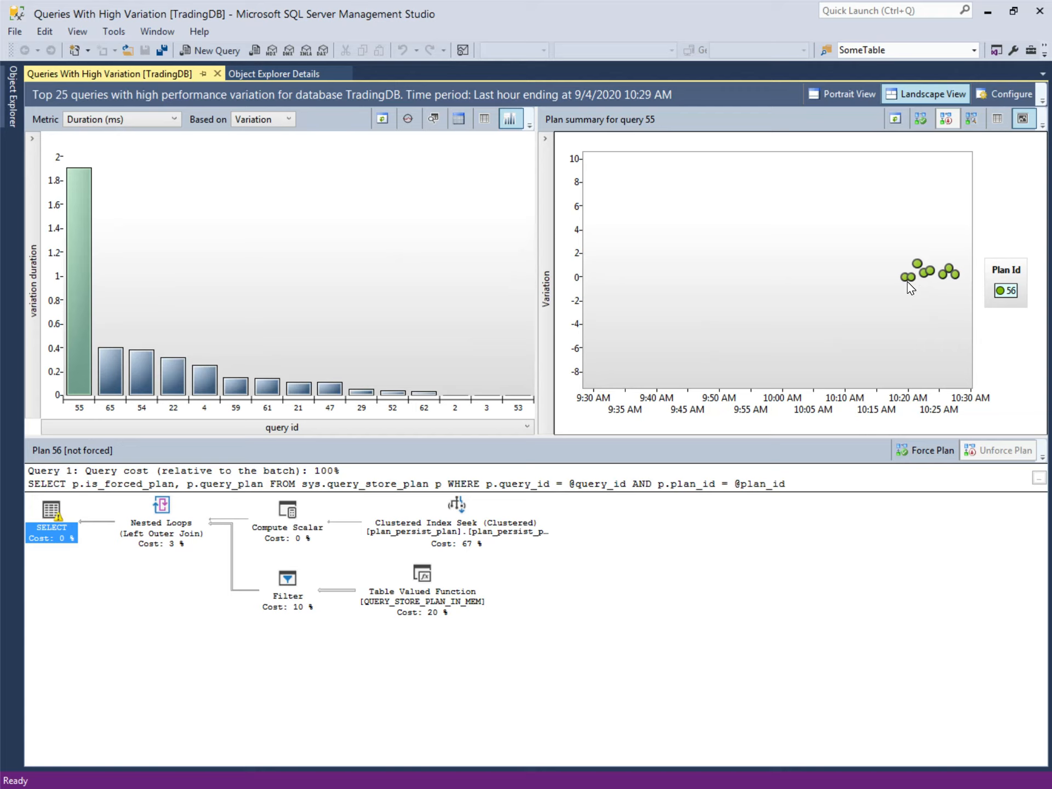
# Set the variation metric to CPU Time (ms) and inspect the details and execution points of query 55.
pyautogui.click(174, 117)
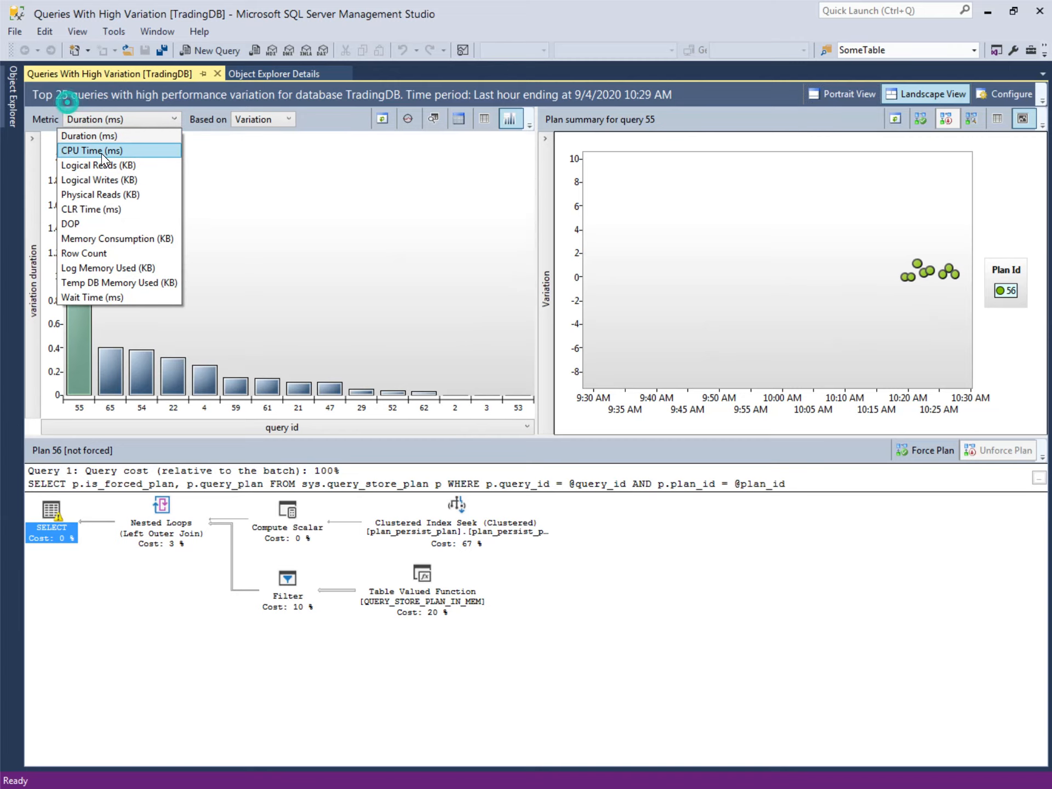
pyautogui.click(100, 151)
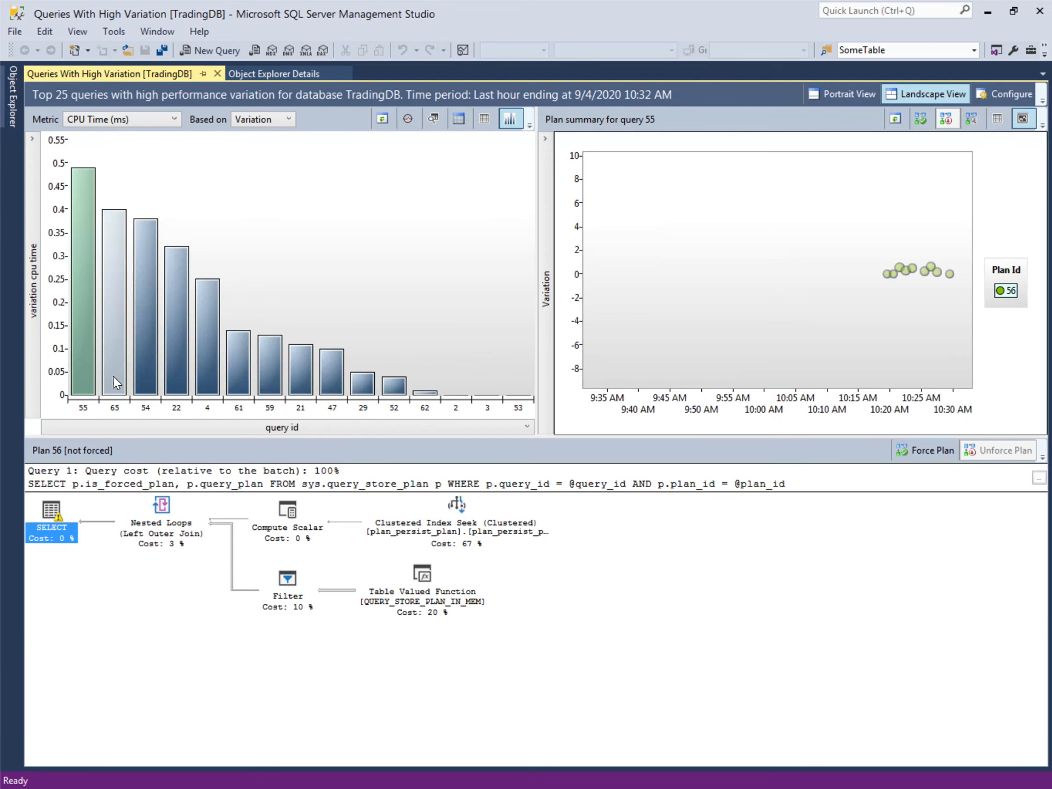
pyautogui.moveTo(113, 375)
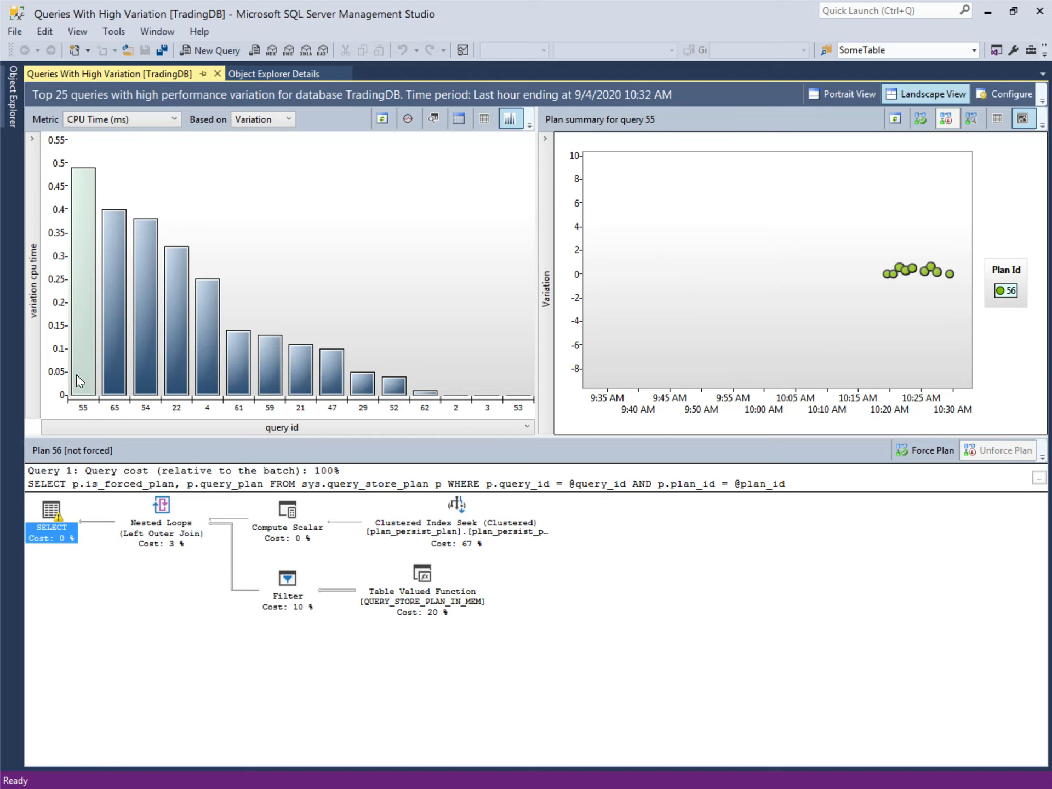
pyautogui.moveTo(76, 375)
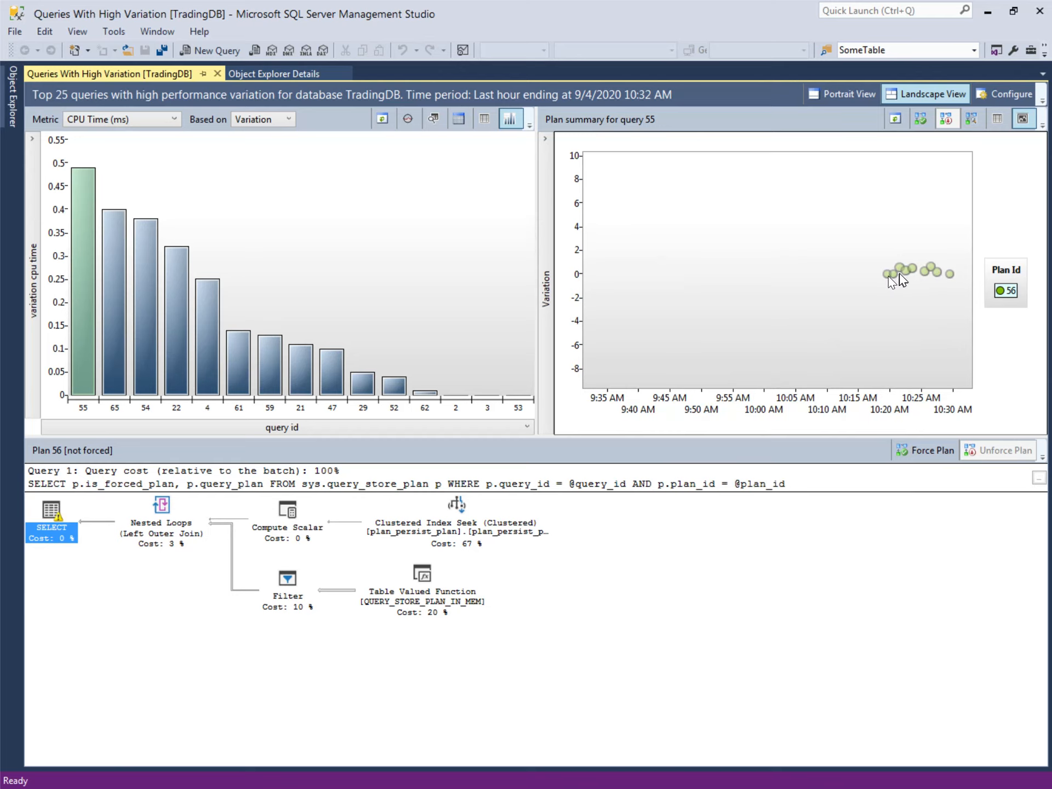
pyautogui.moveTo(907, 277)
pyautogui.moveTo(88, 196)
pyautogui.moveTo(93, 233)
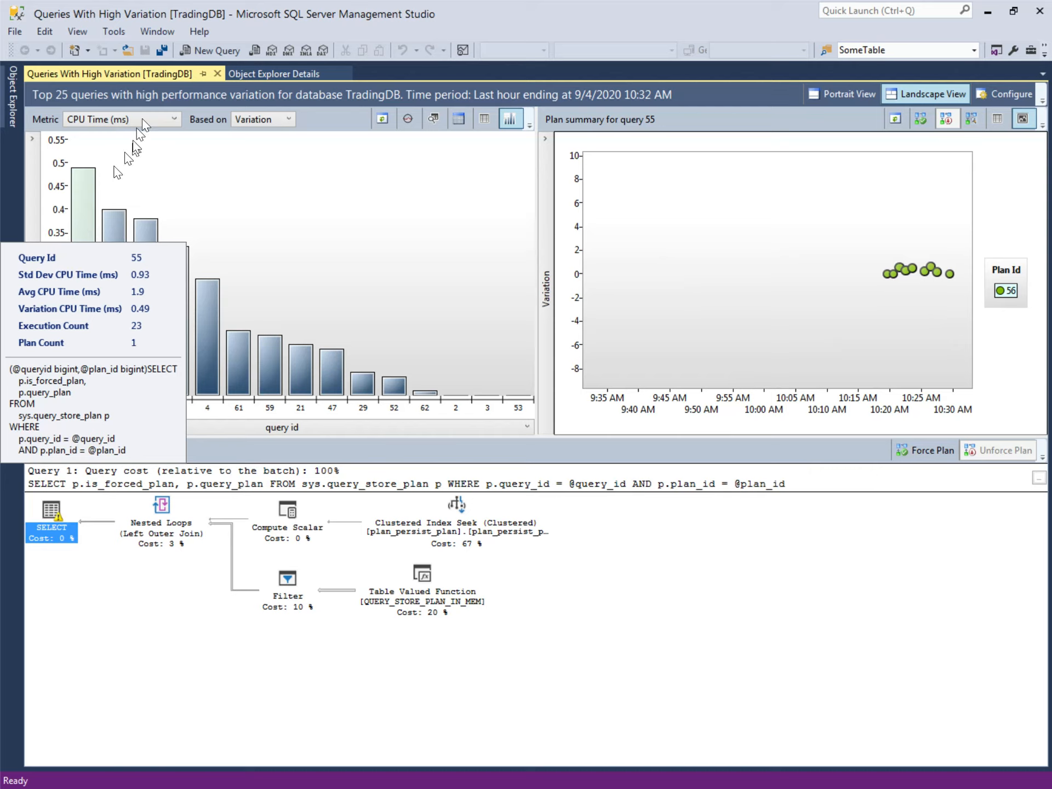
# Rank the high-variation queries by Logical Reads (KB) and display the plan summaries of query 65 and query 4.
pyautogui.click(175, 120)
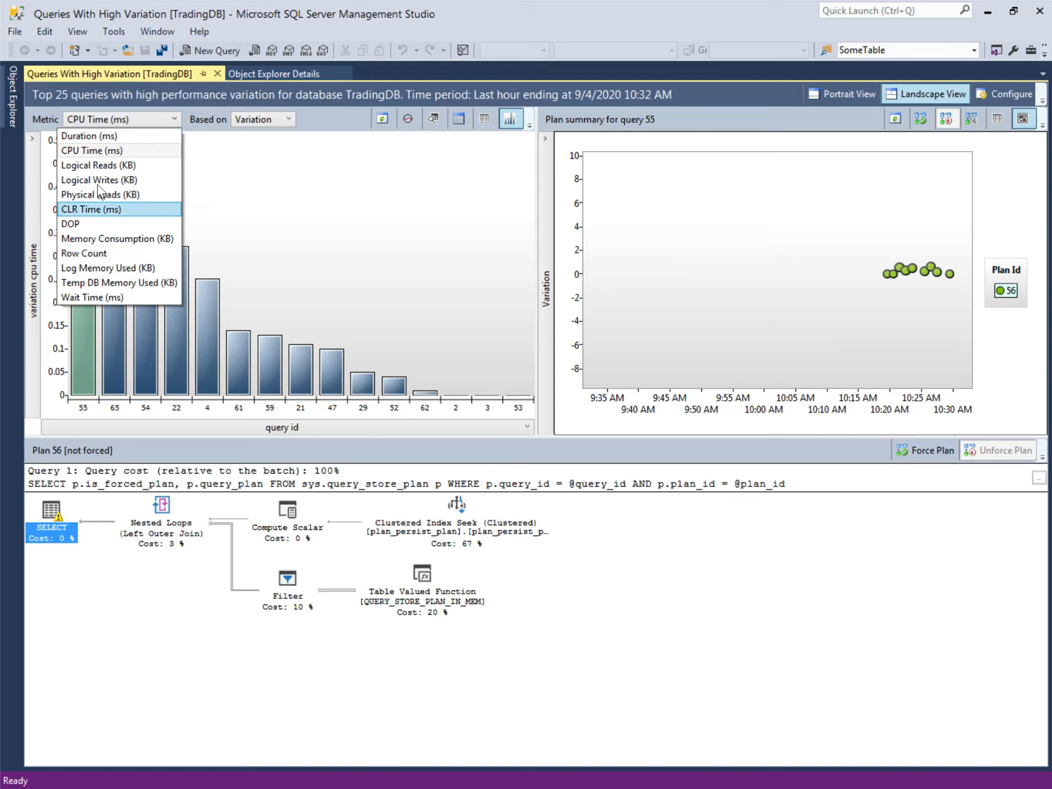
pyautogui.click(100, 166)
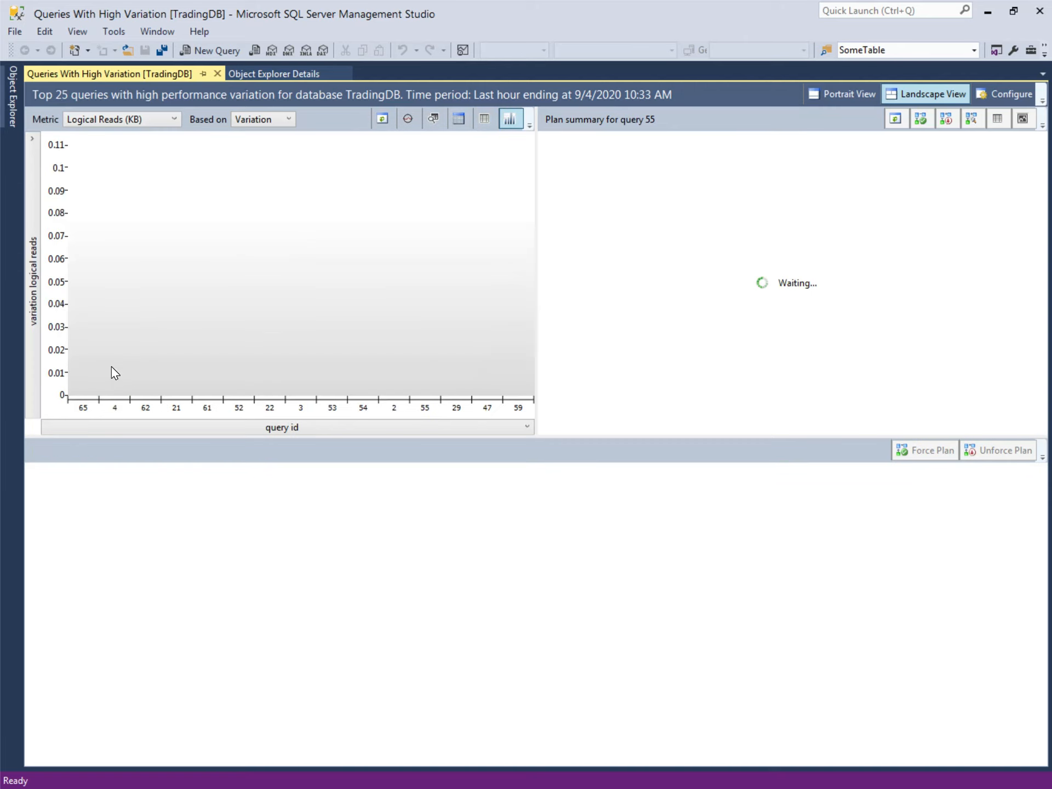
pyautogui.click(85, 219)
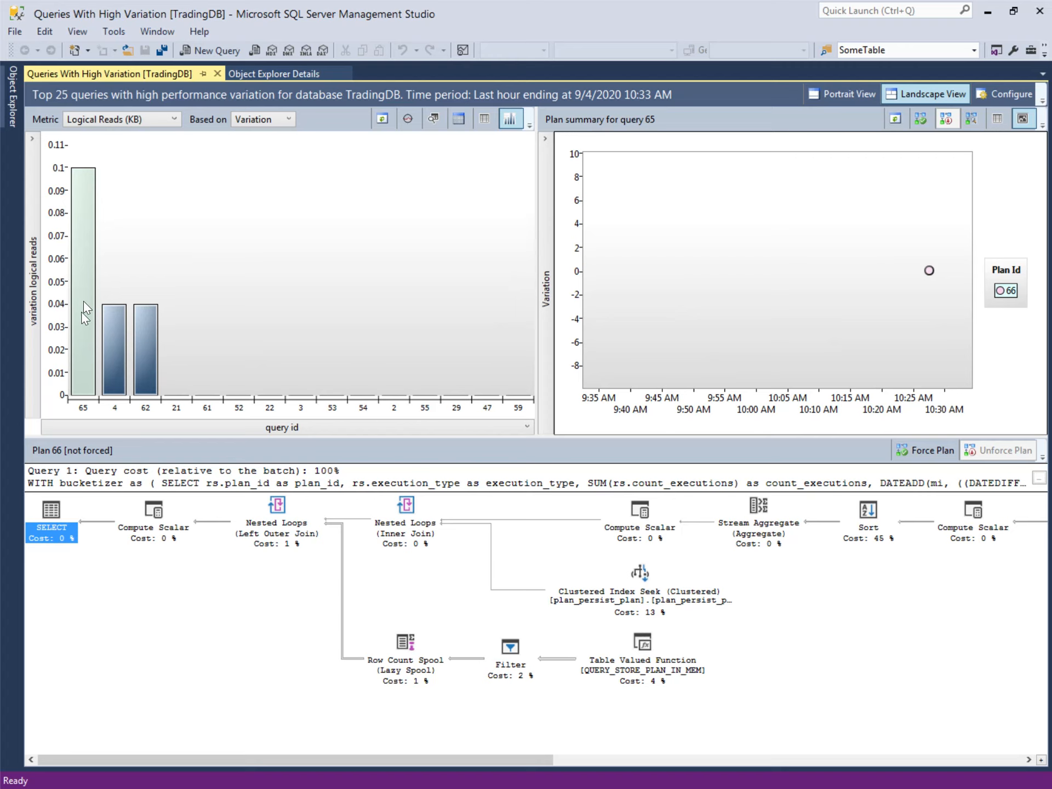
pyautogui.moveTo(77, 375)
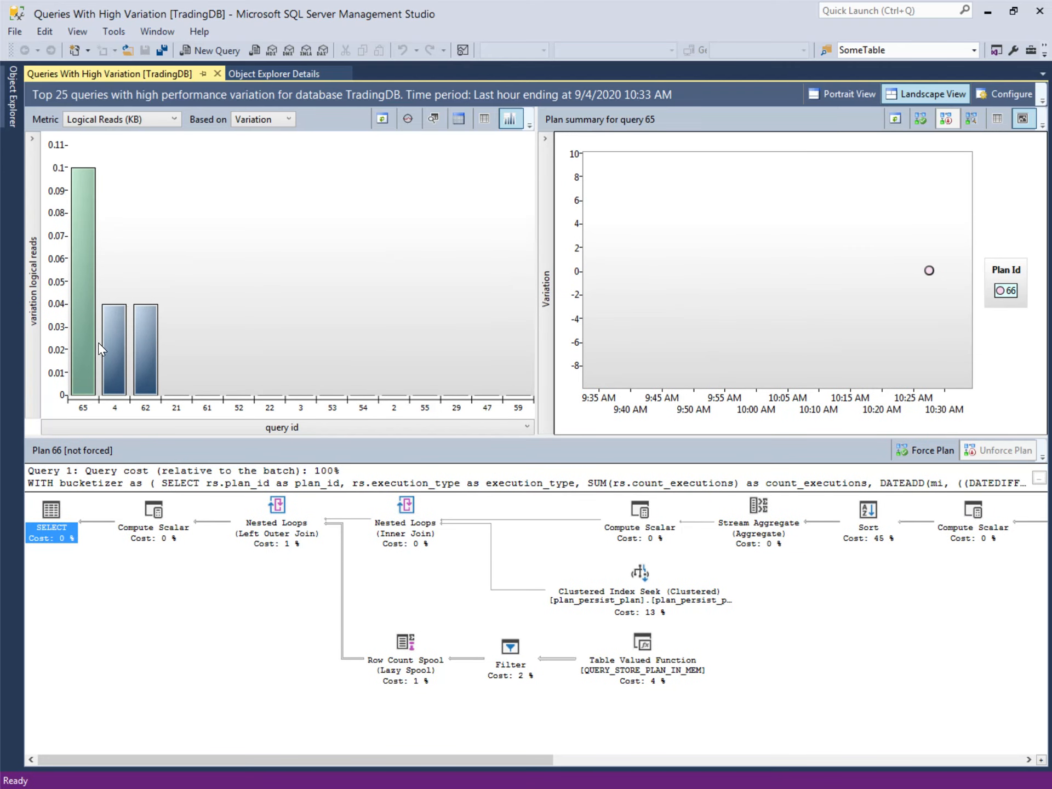
pyautogui.click(120, 350)
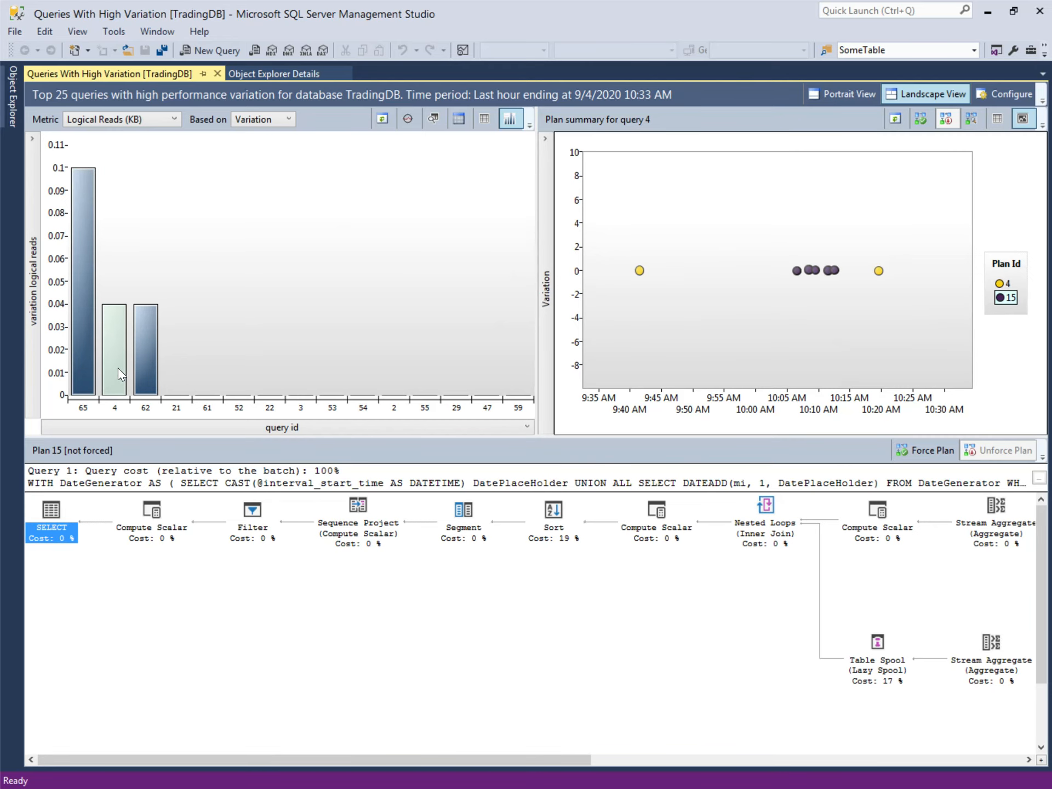
pyautogui.click(89, 360)
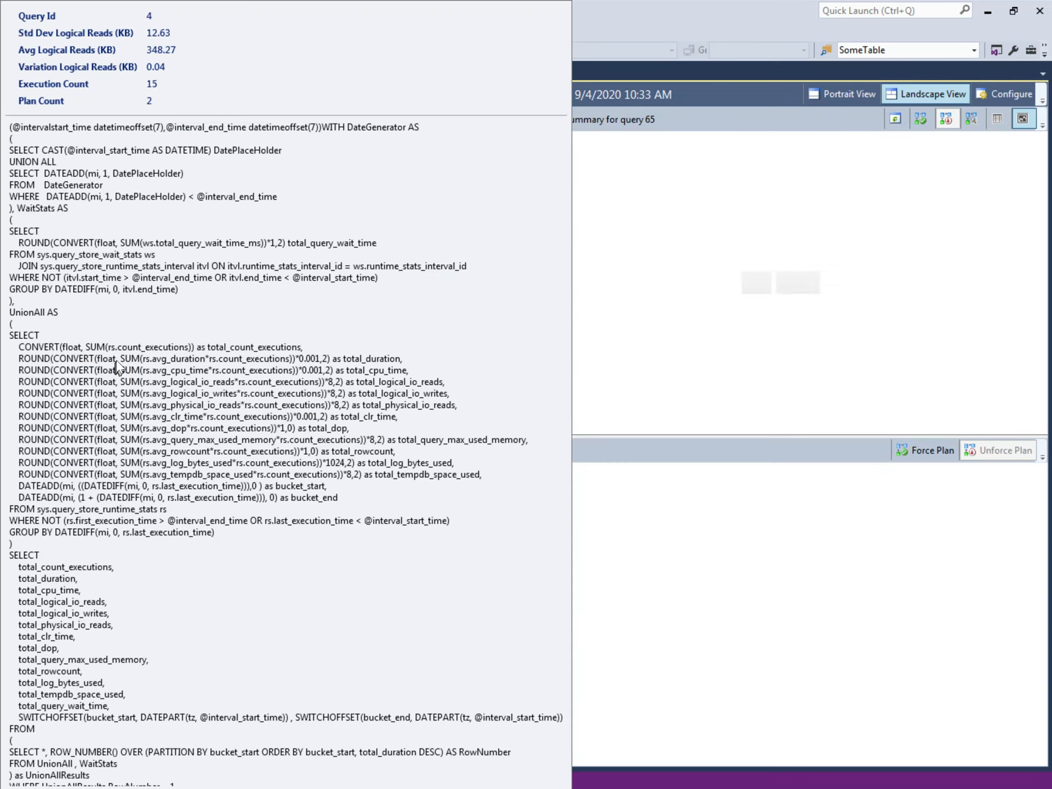
pyautogui.click(115, 362)
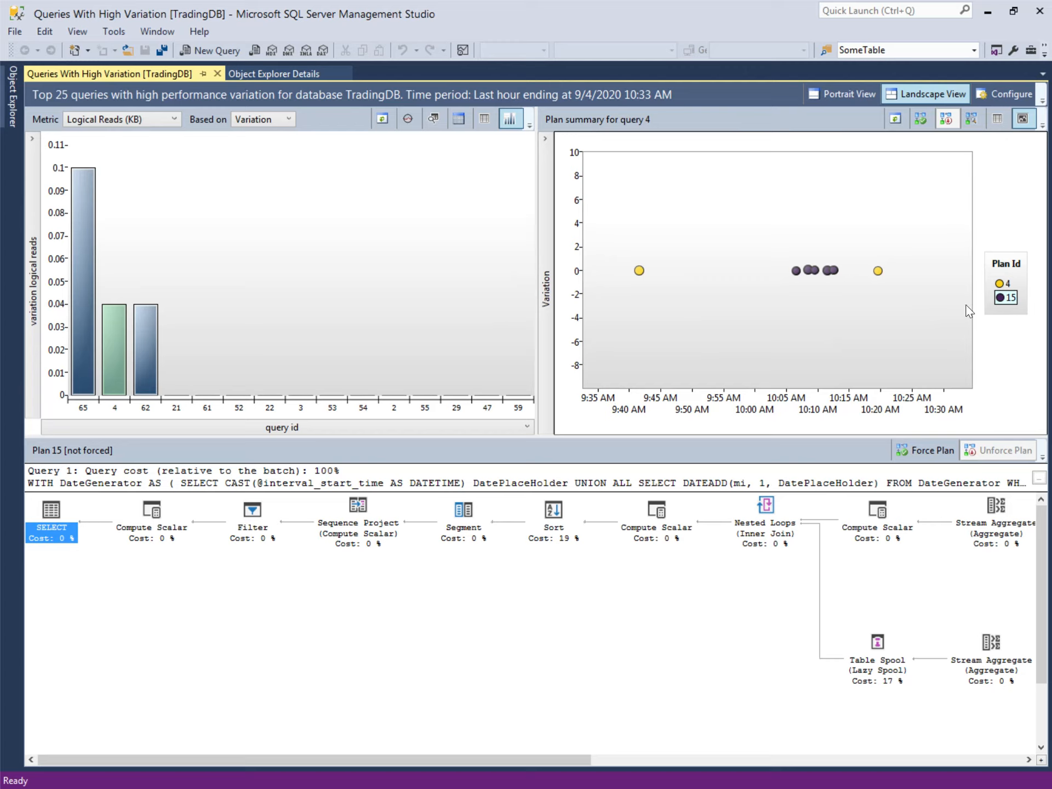
# Compare the execution plans of query 4 by alternating between plan 4 and plan 15.
pyautogui.click(1002, 283)
pyautogui.click(1001, 282)
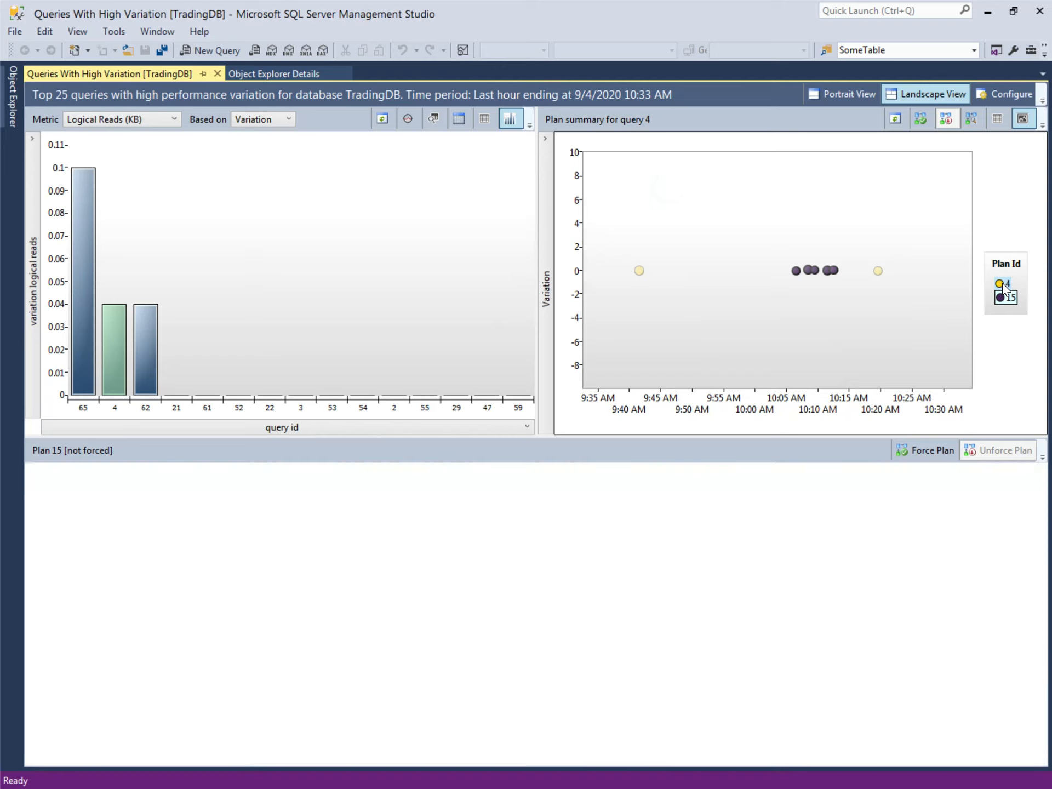
pyautogui.click(1005, 297)
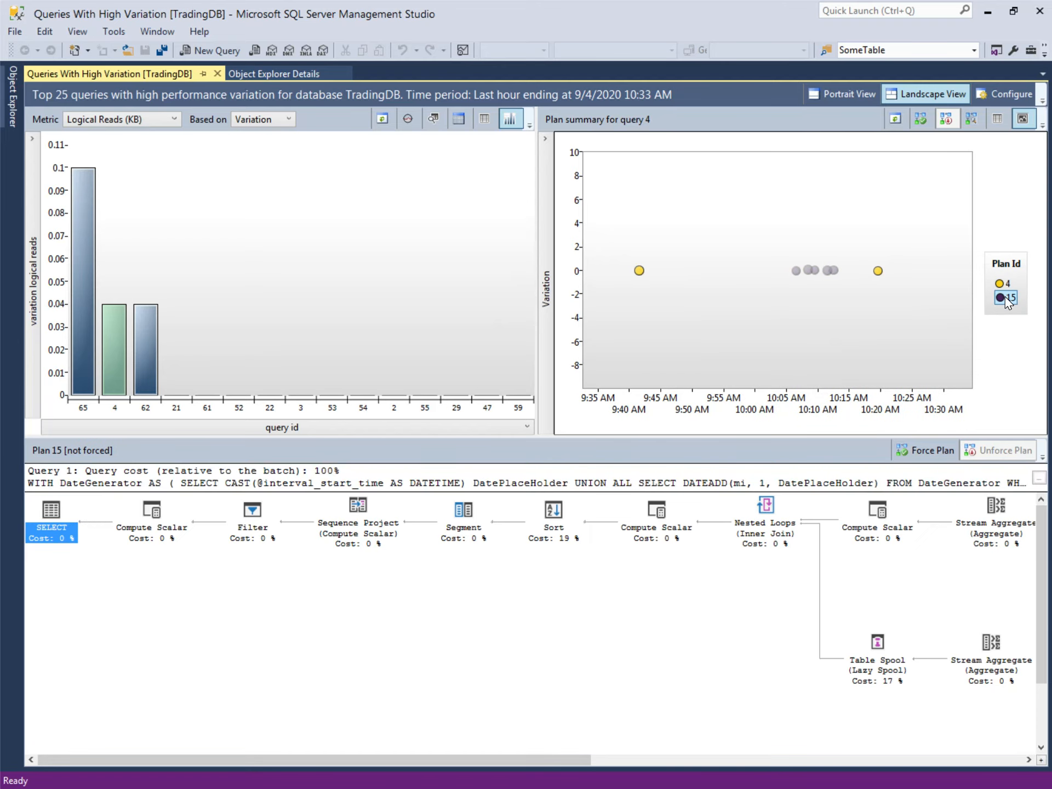
pyautogui.click(1005, 286)
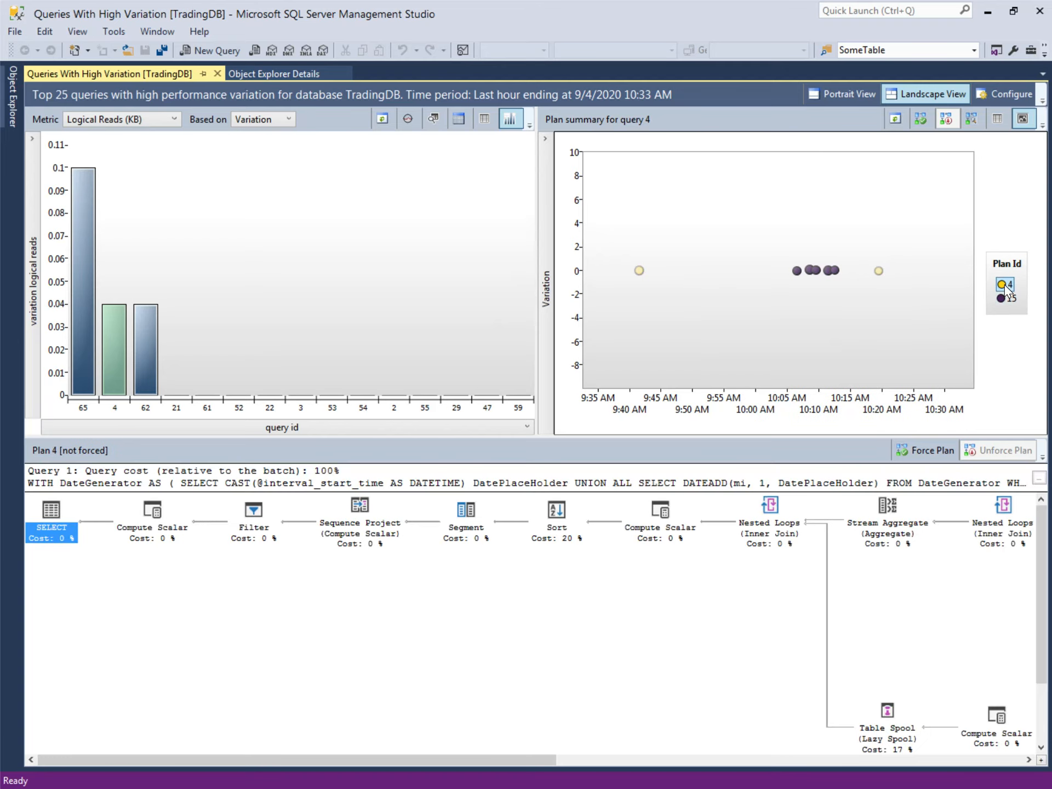
pyautogui.click(1005, 297)
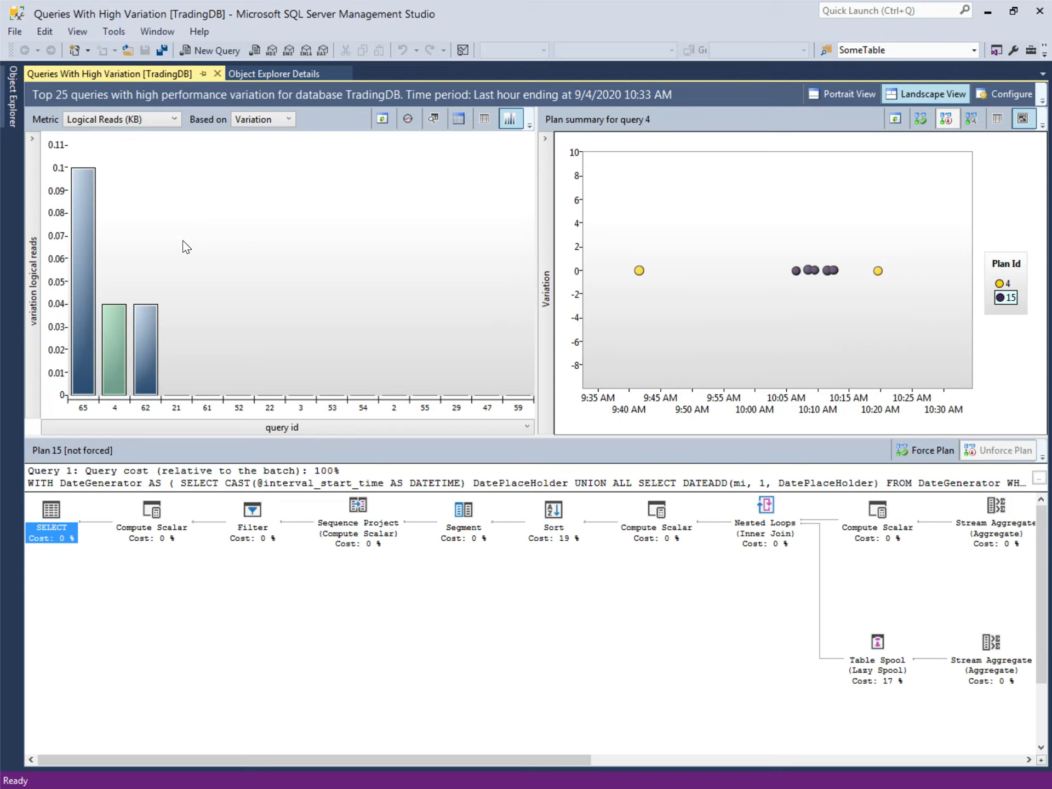
pyautogui.click(117, 122)
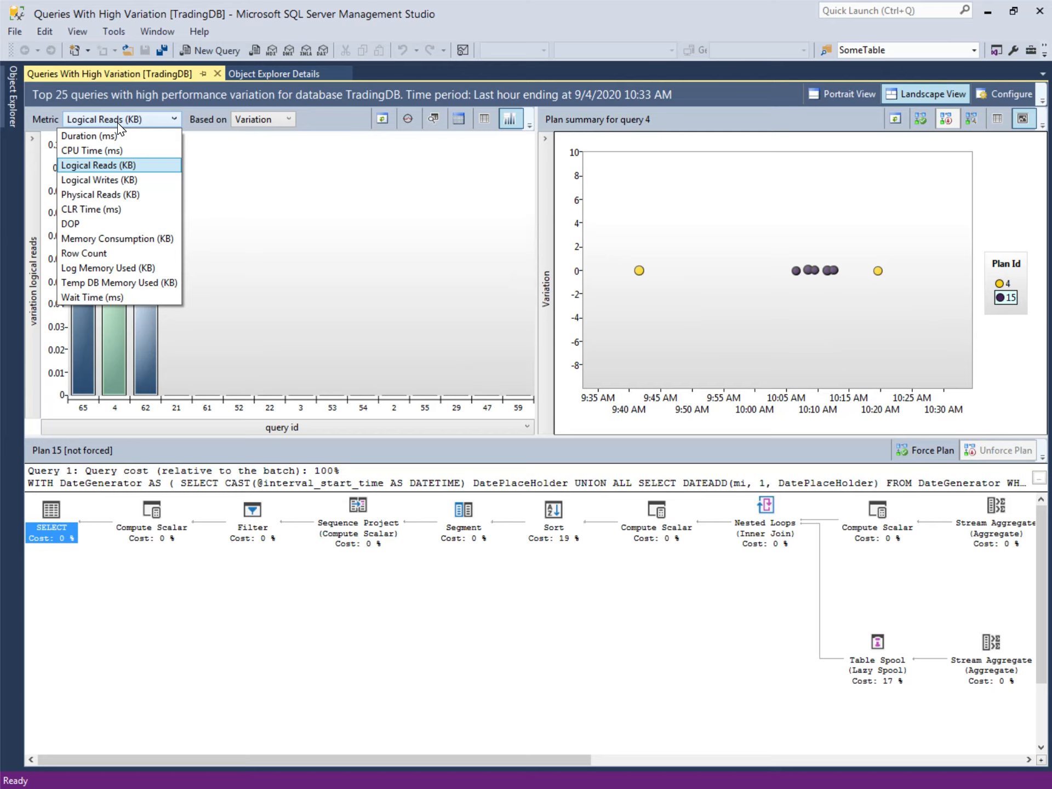
pyautogui.click(338, 207)
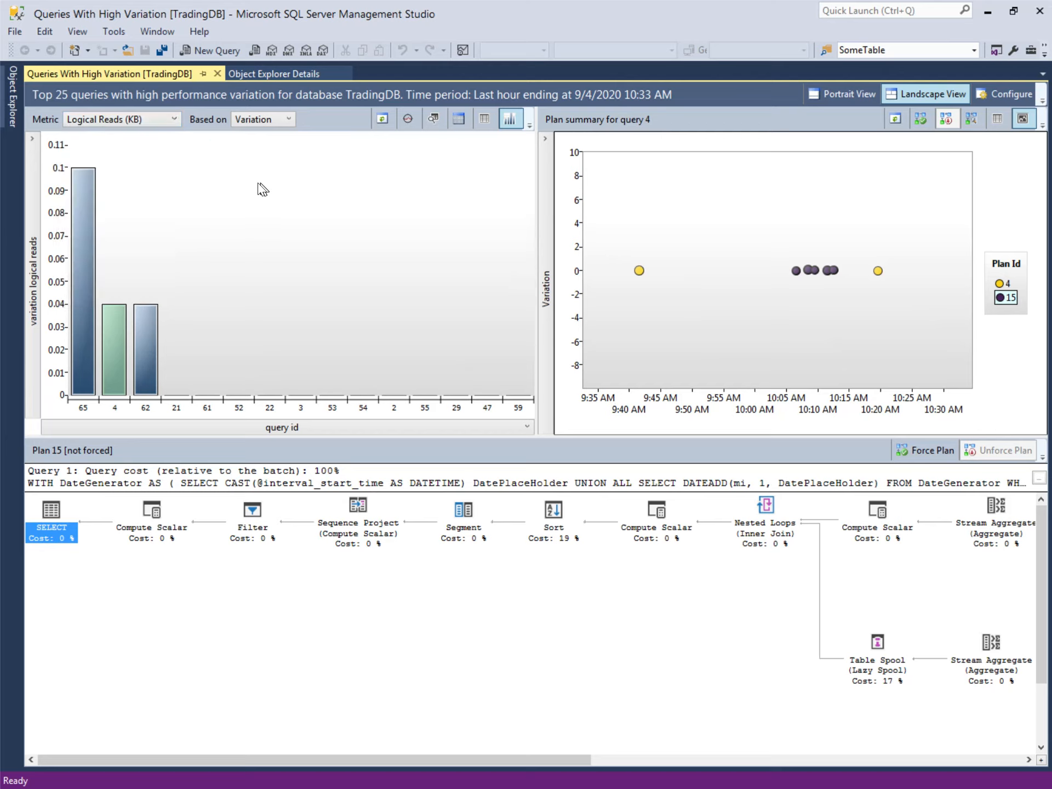
pyautogui.moveTo(12, 99)
pyautogui.click(199, 472)
pyautogui.click(374, 300)
pyautogui.moveTo(94, 292)
pyautogui.moveTo(434, 383)
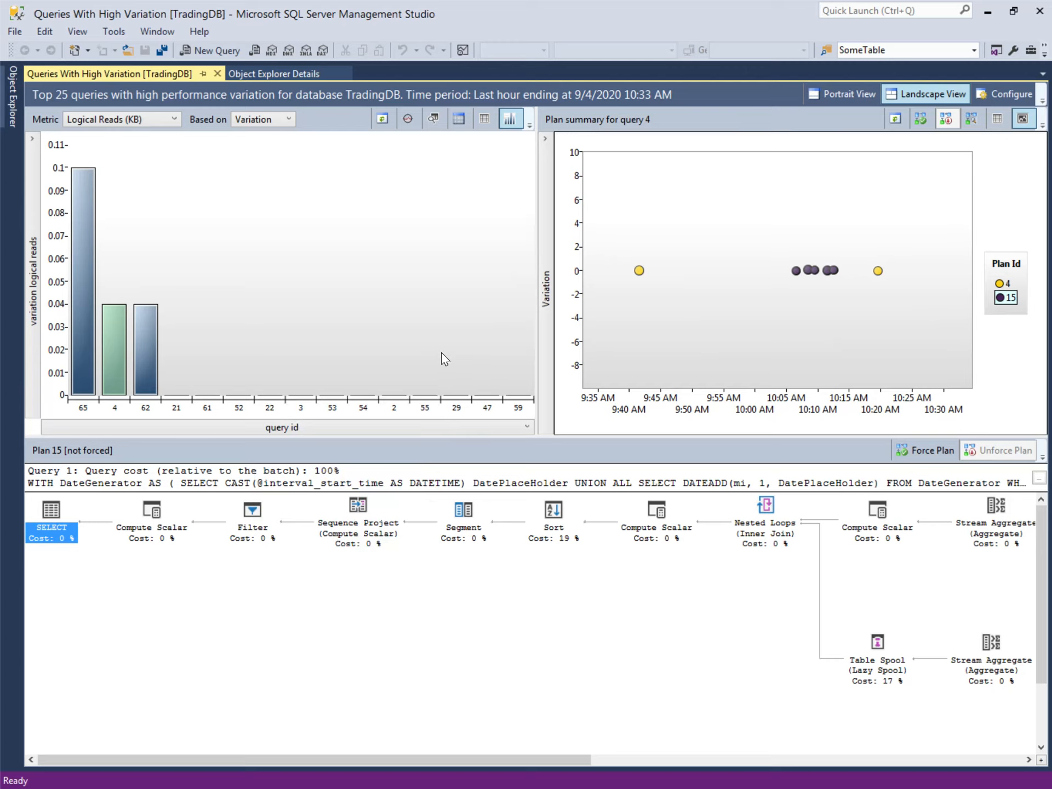